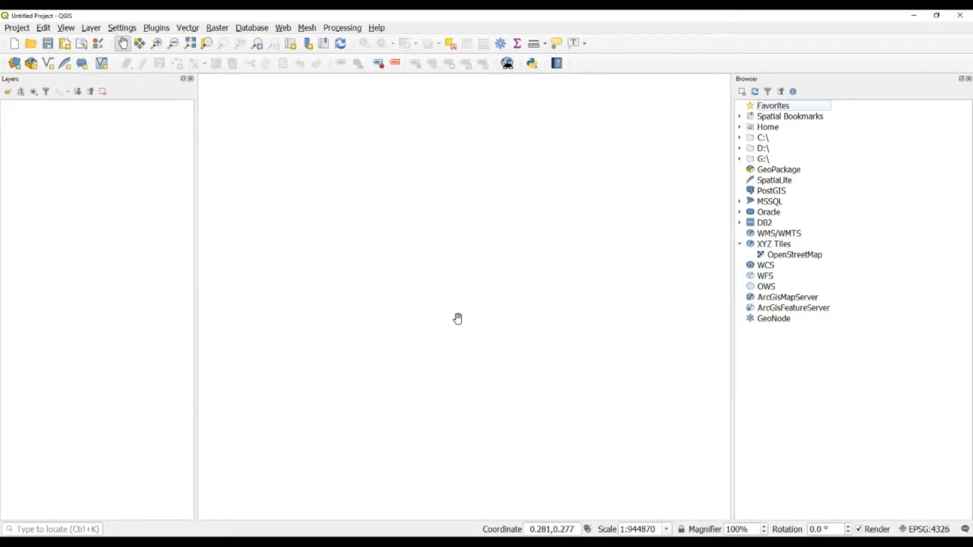
click(14, 64)
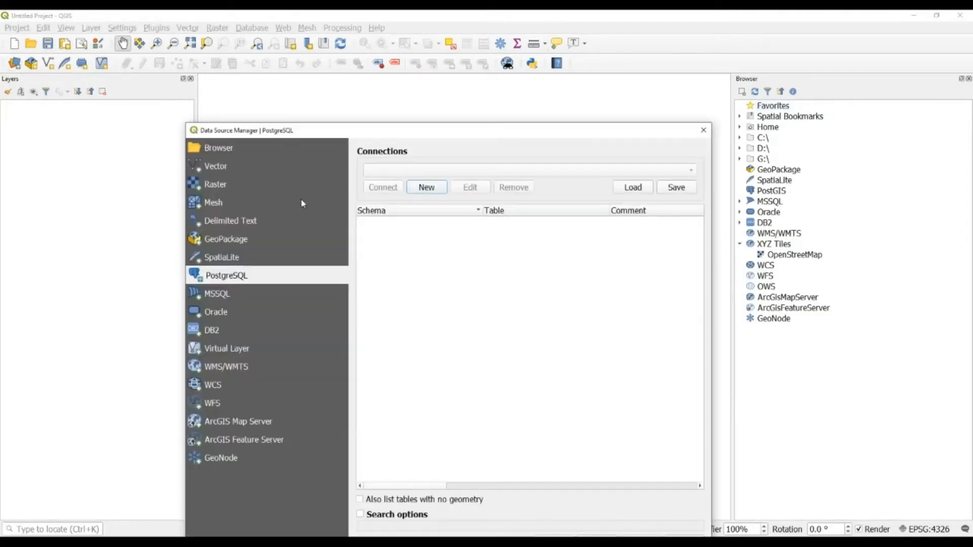
drag(300, 133, 315, 85)
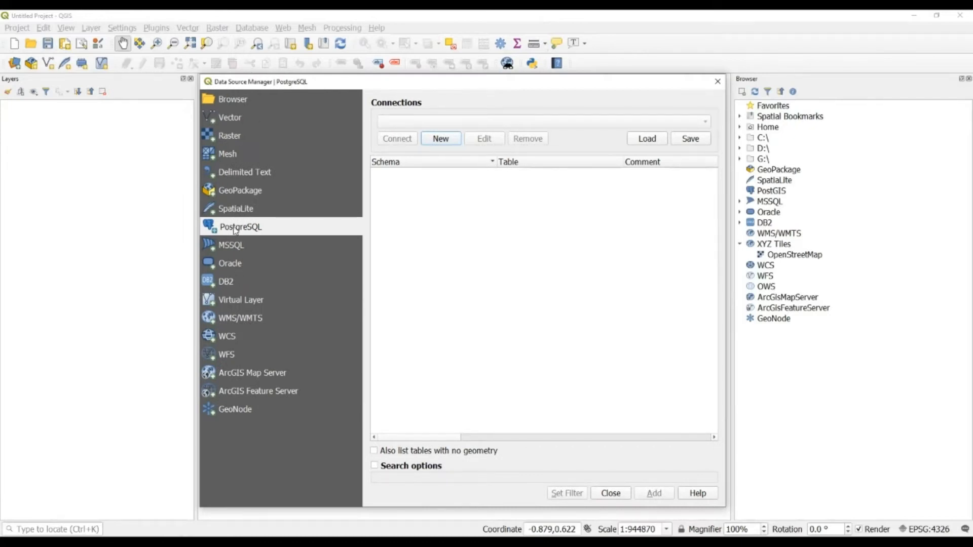
click(446, 142)
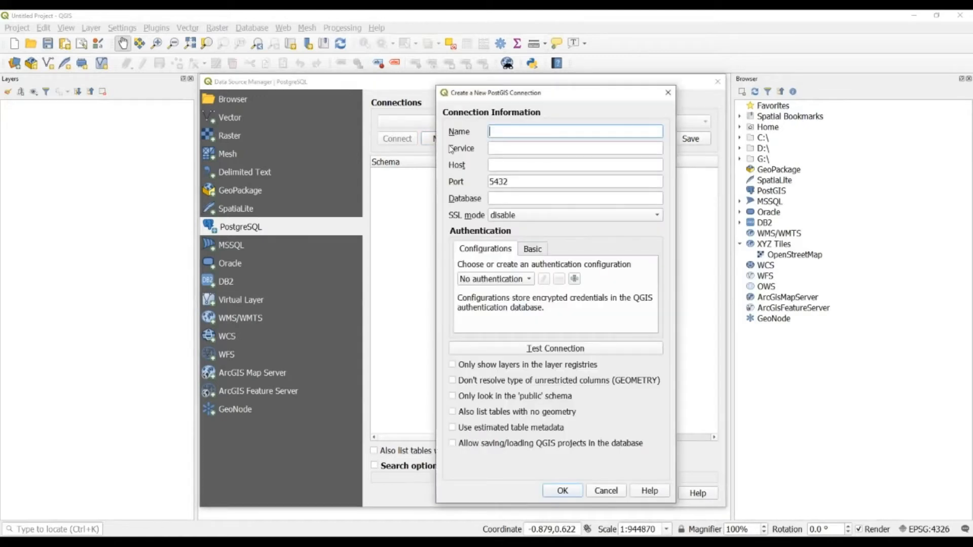
click(668, 93)
click(717, 81)
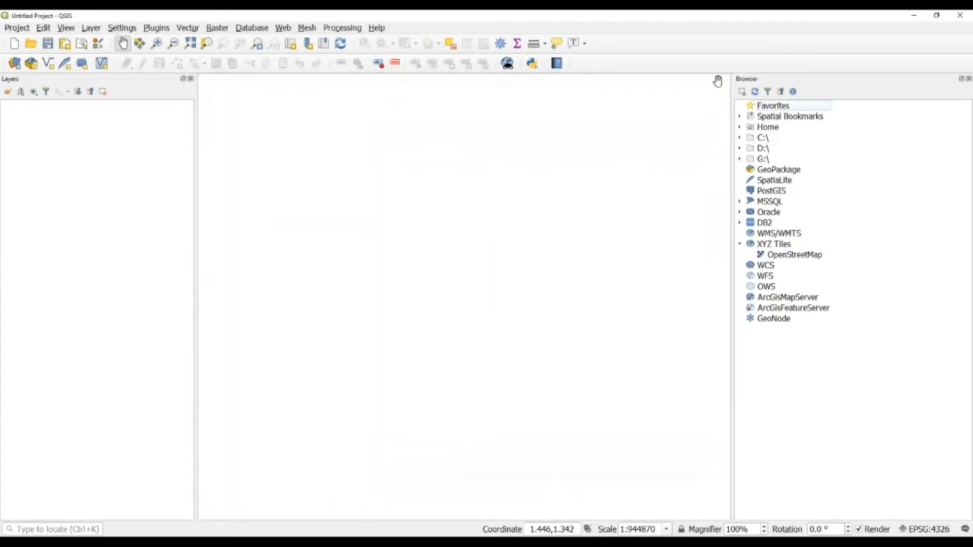
Define a new PostGIS connection named demo with host localhost, default port 5432, database demo.
right_click(769, 194)
click(779, 198)
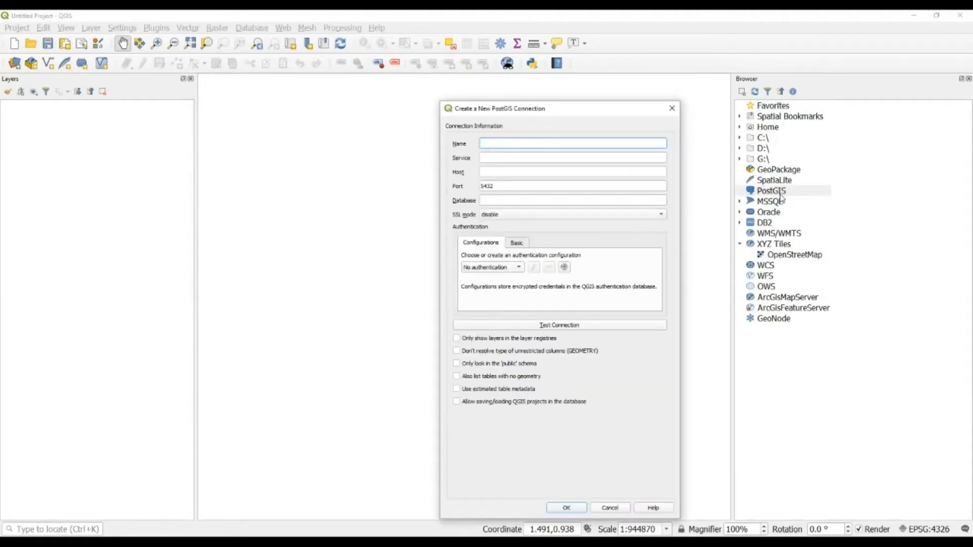
drag(556, 108, 554, 95)
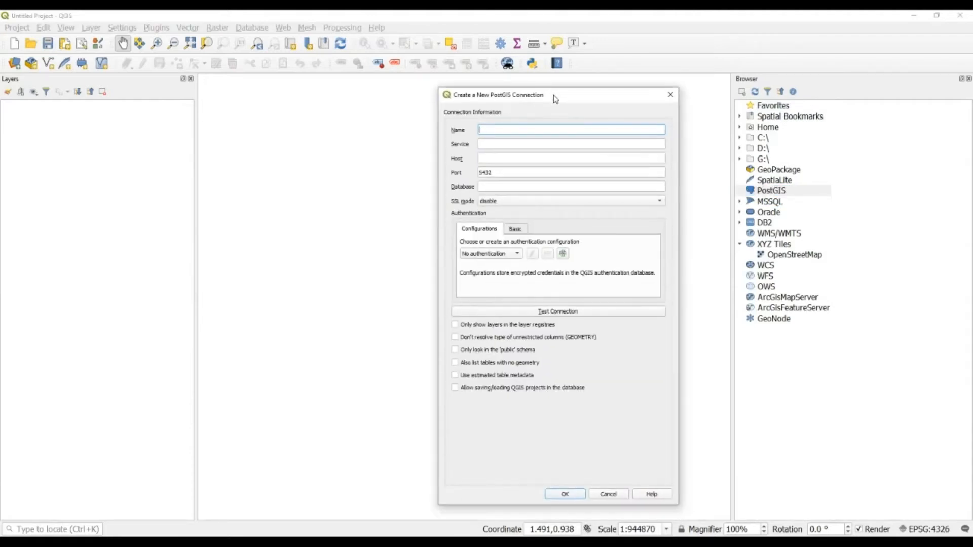
text(demo)
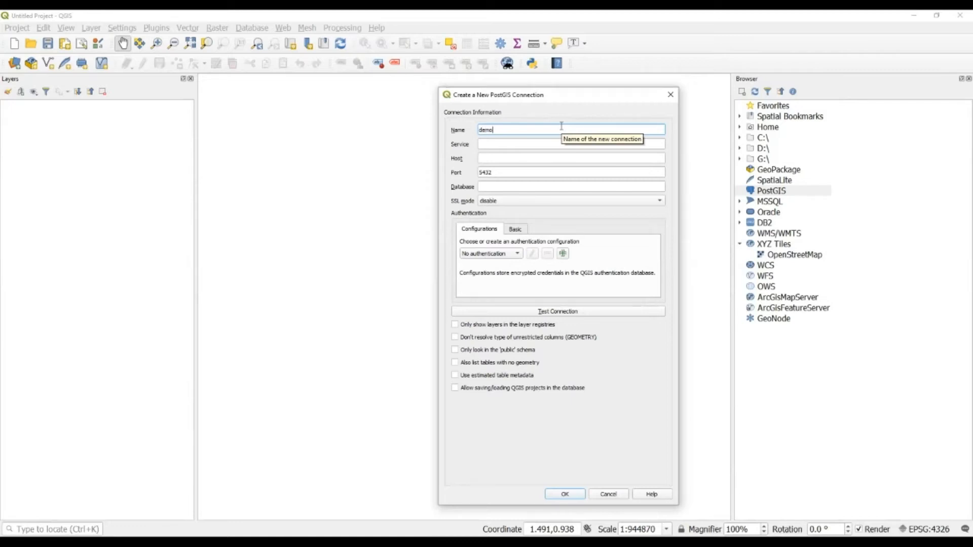
key(Tab)
key(Tab)
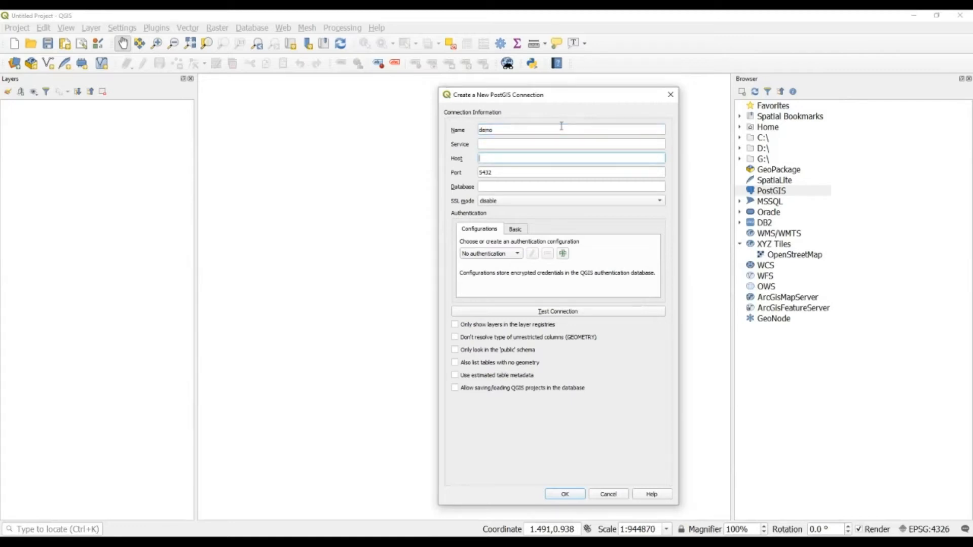
text(localhost)
key(Tab)
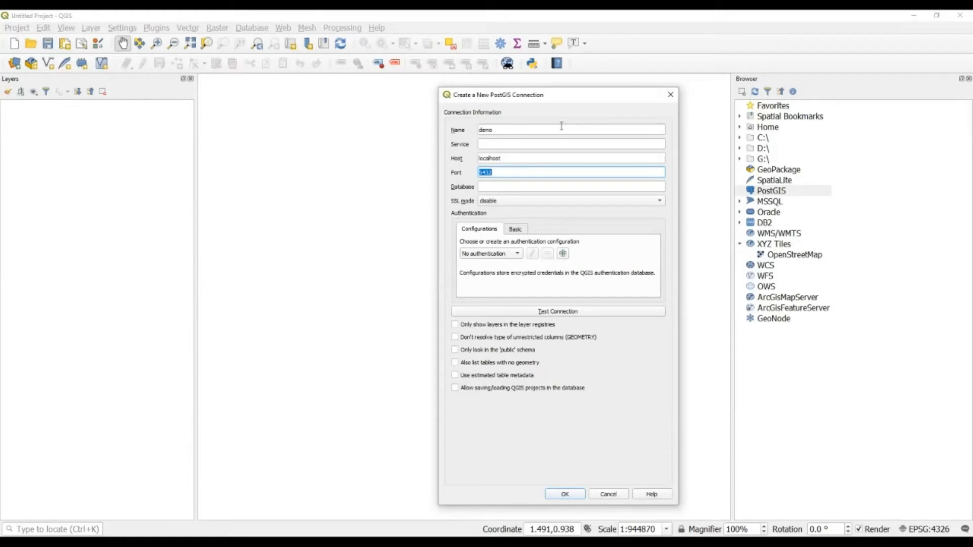
key(Tab)
text(demo)
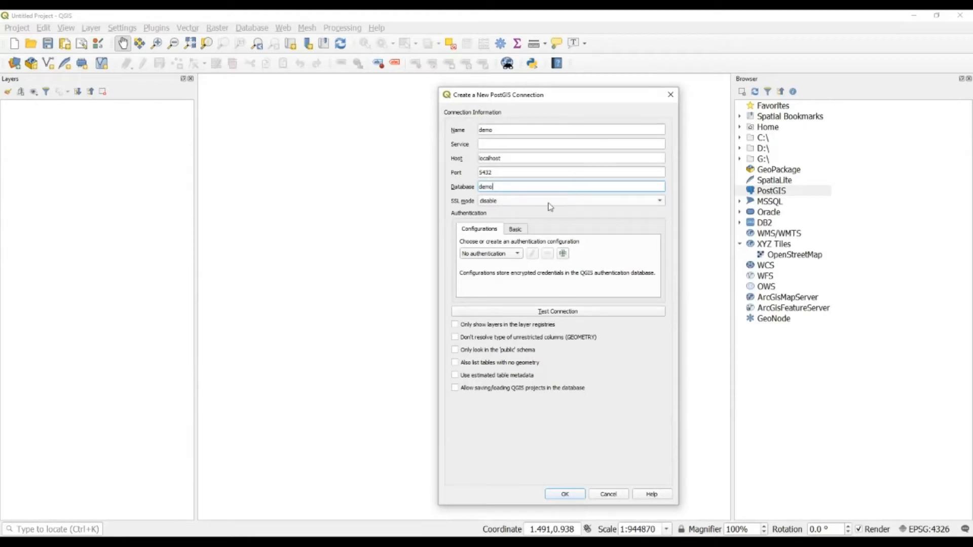
Review the Basic credential options, then add a new authentication configuration for the connection.
click(519, 231)
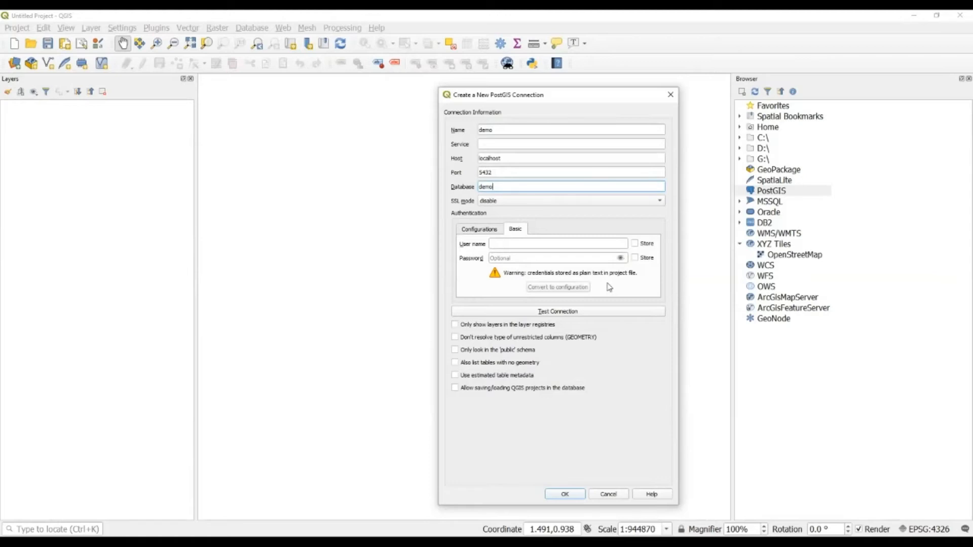
click(479, 230)
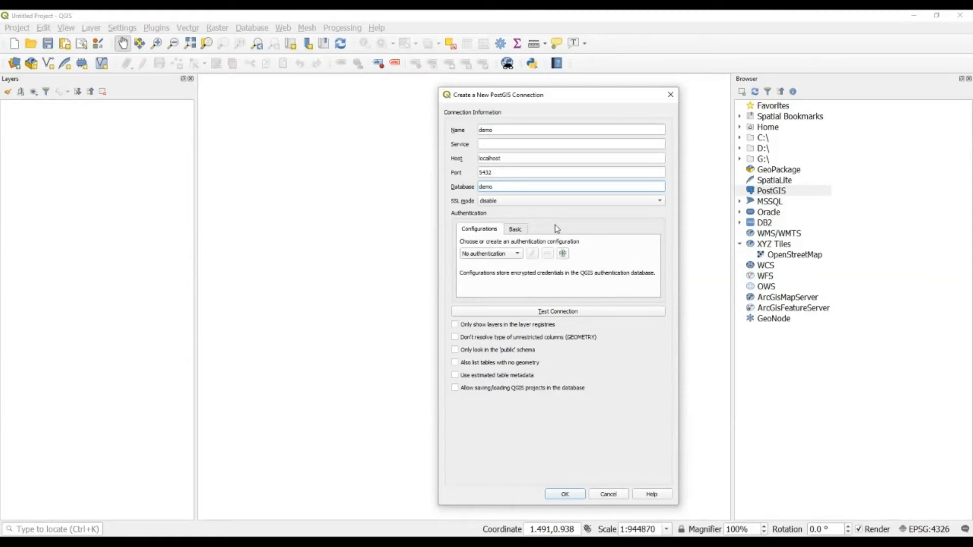
click(563, 254)
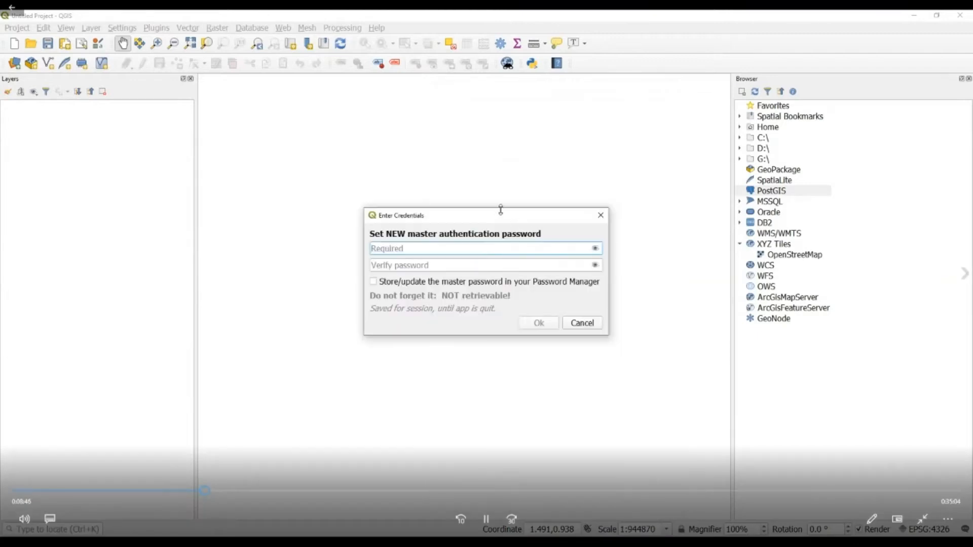
Set and confirm a new QGIS master authentication password.
drag(509, 220, 539, 224)
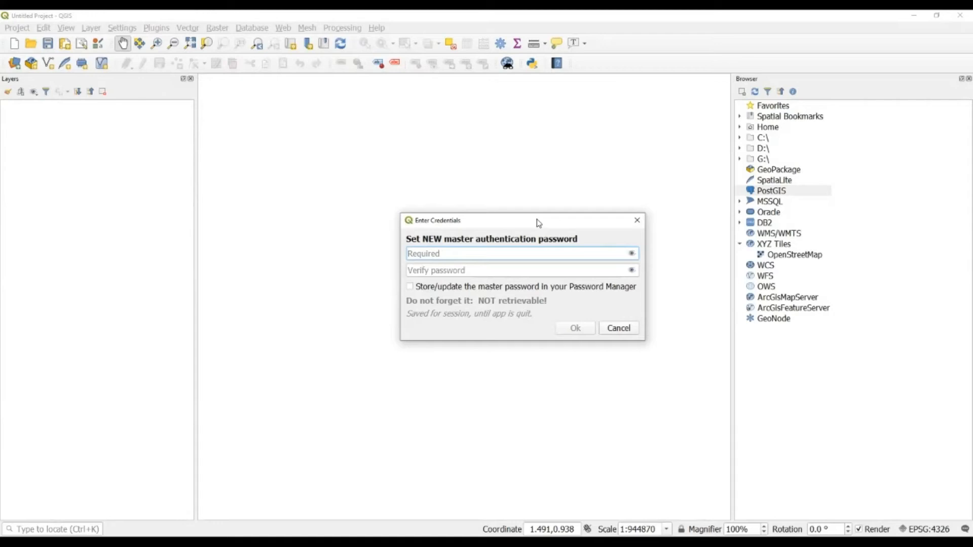
text(******)
key(Tab)
text(******)
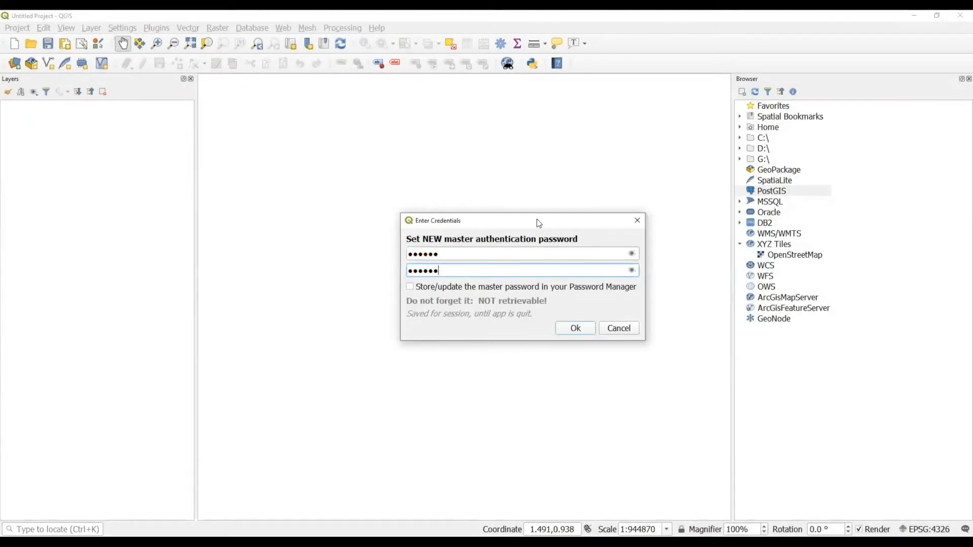
click(580, 328)
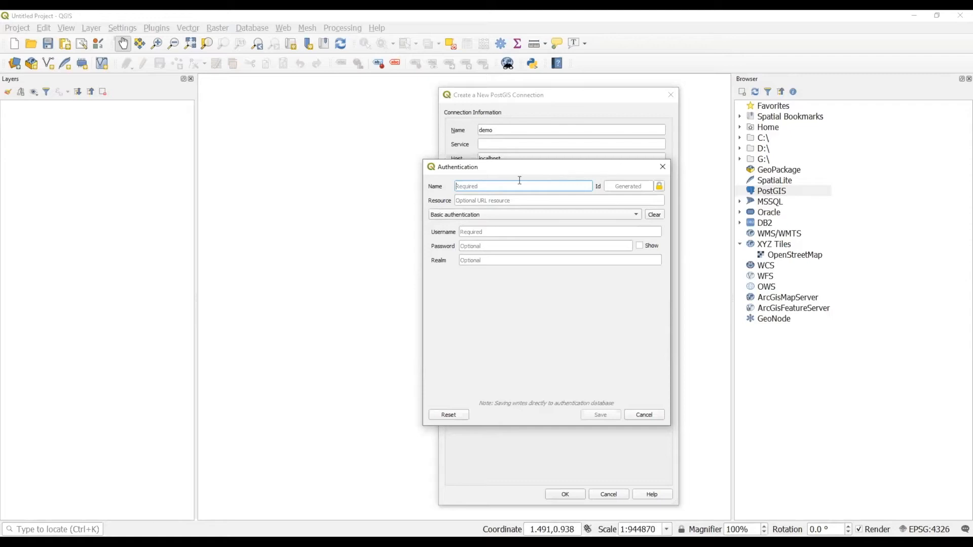
Save a Basic authentication configuration 'postgis' with user name postgres and the database password.
drag(511, 165, 511, 175)
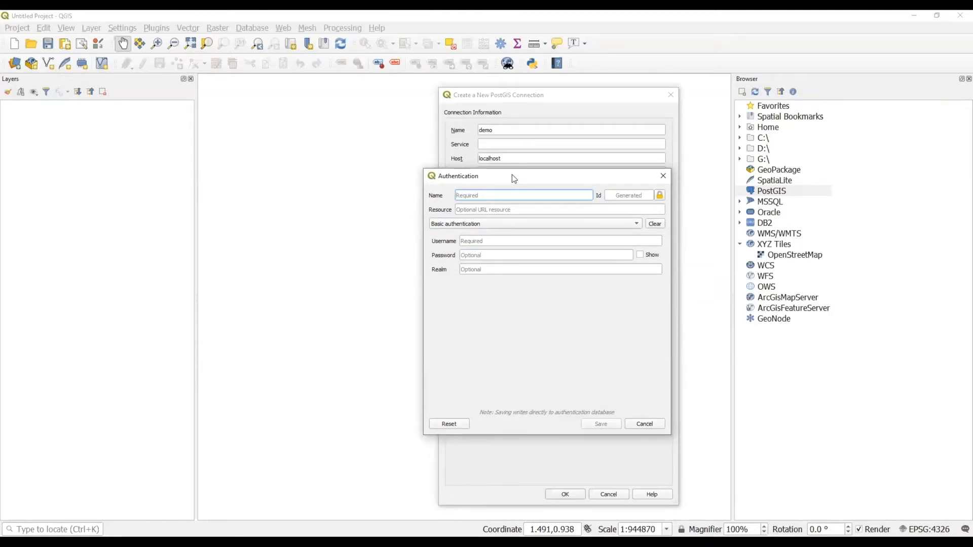
text(postgis)
key(Tab)
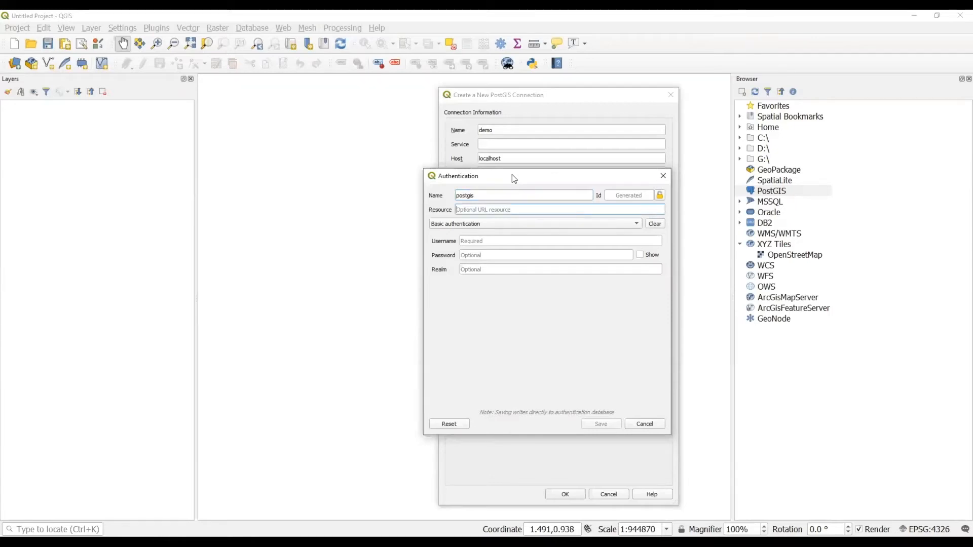
key(Tab)
key(Tab)
key(Tab)
key(Tab)
click(504, 241)
text(postgres)
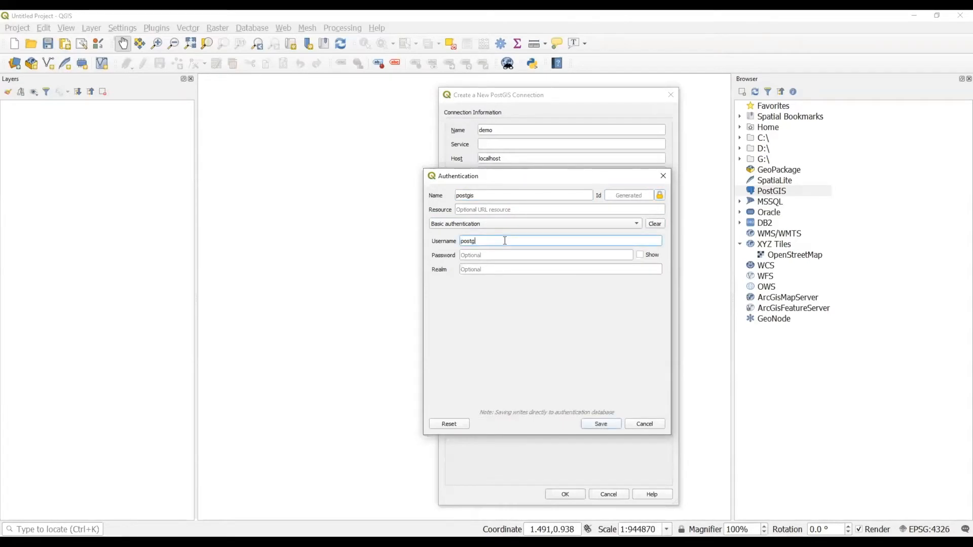
key(Tab)
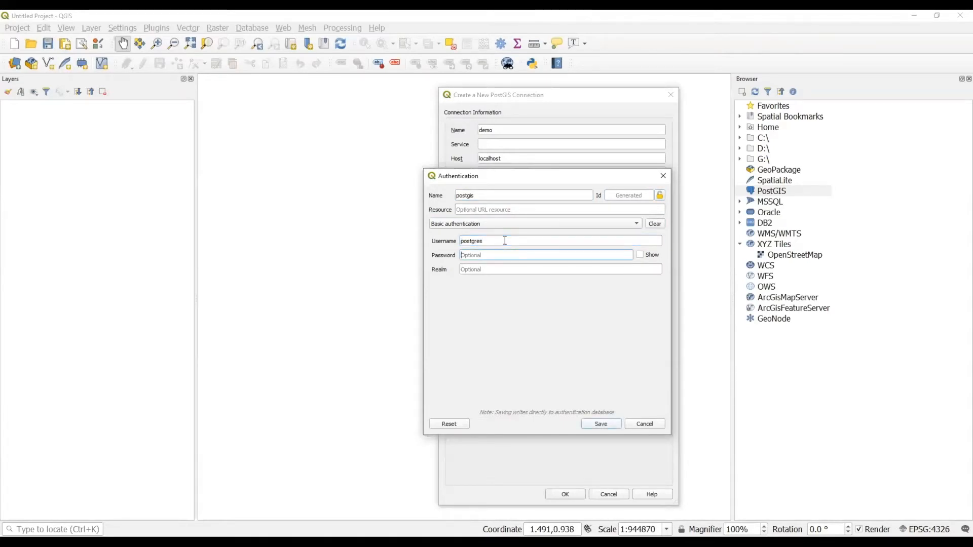
text(postg)
click(609, 425)
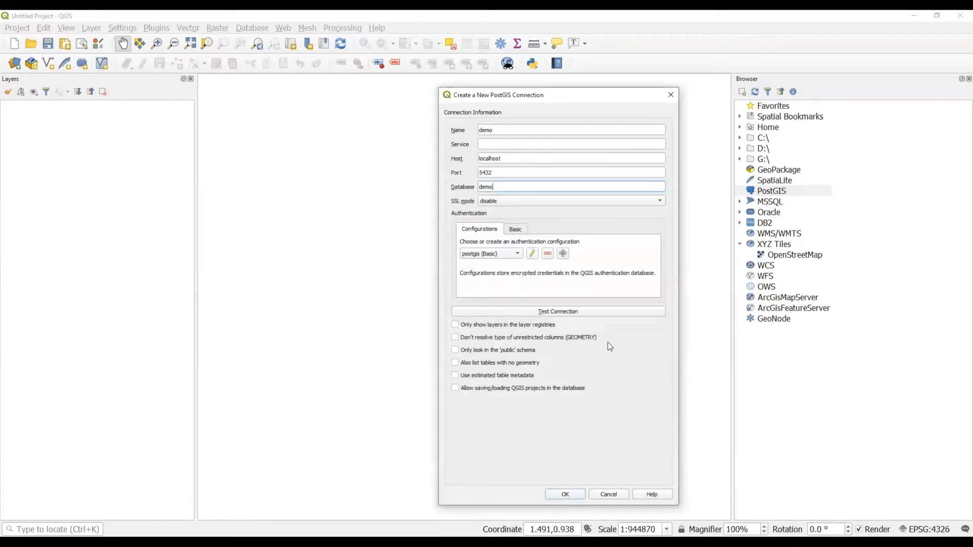
Test the demo connection and re-save the revised postgis authentication settings.
click(612, 315)
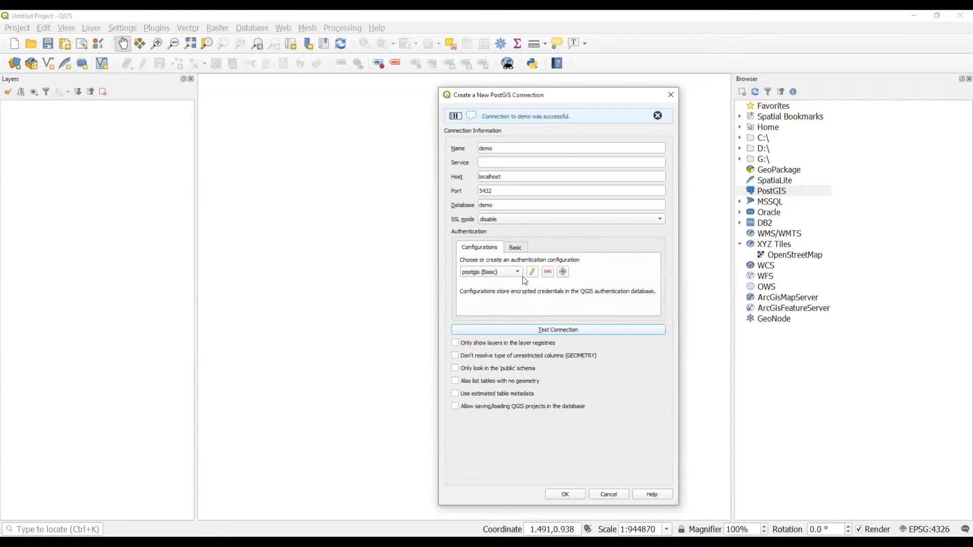
click(533, 254)
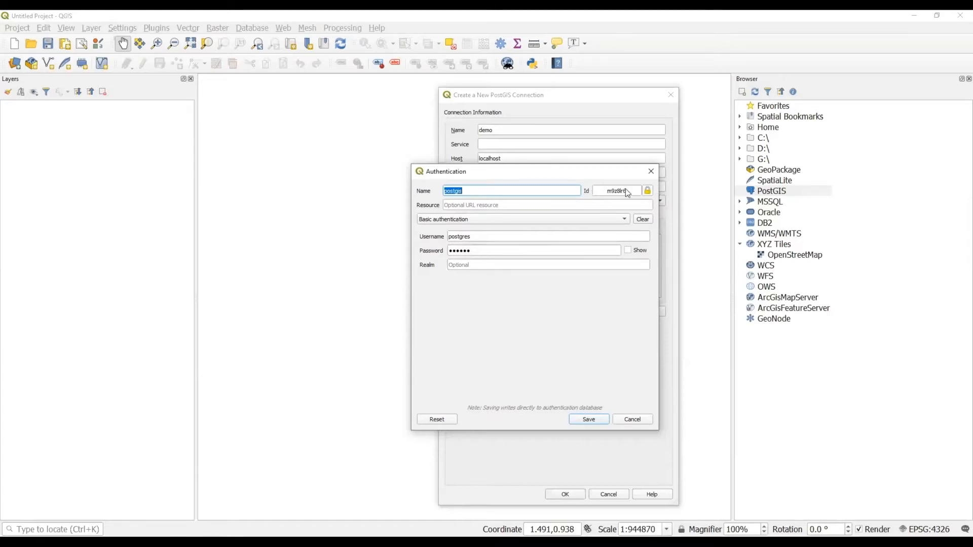
click(589, 420)
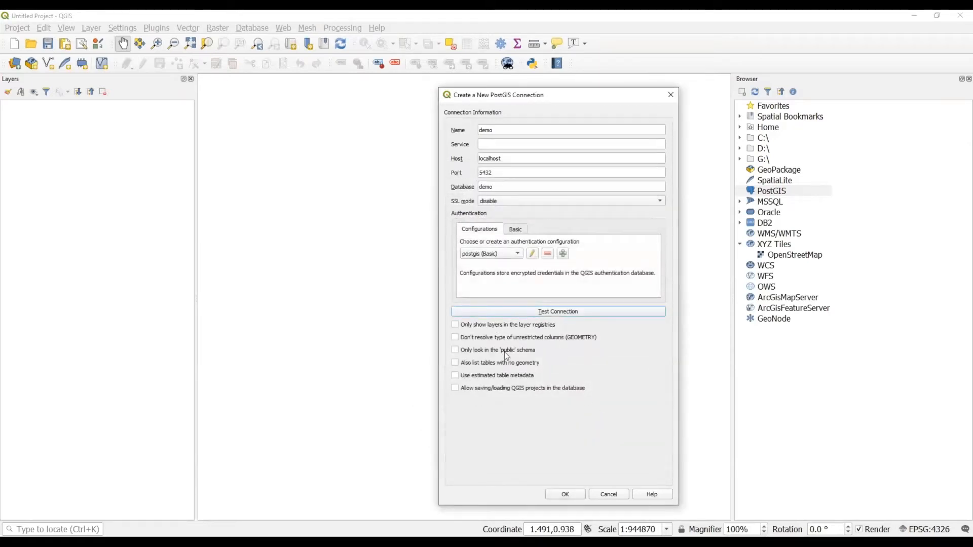
Enable listing tables without geometry and storing projects in the database, then save connection demo.
click(495, 363)
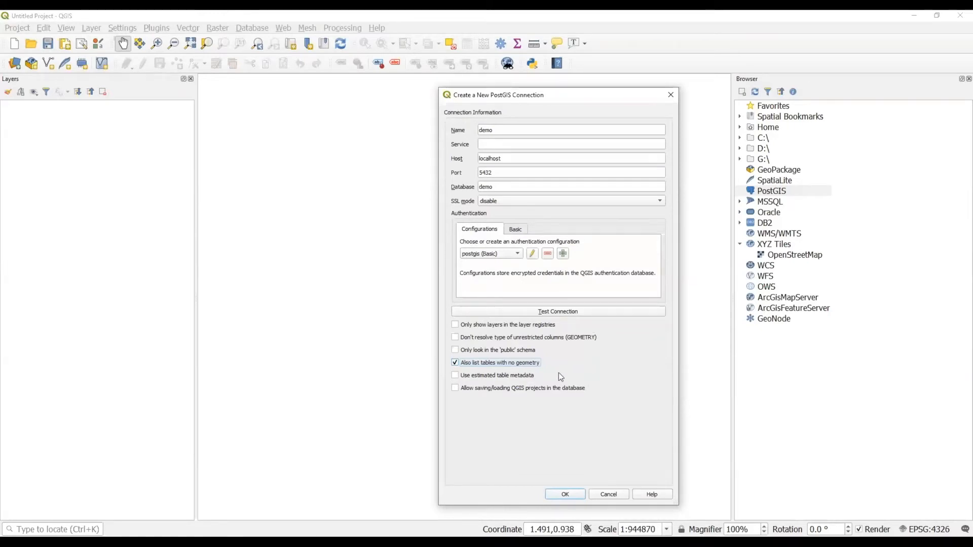
click(515, 388)
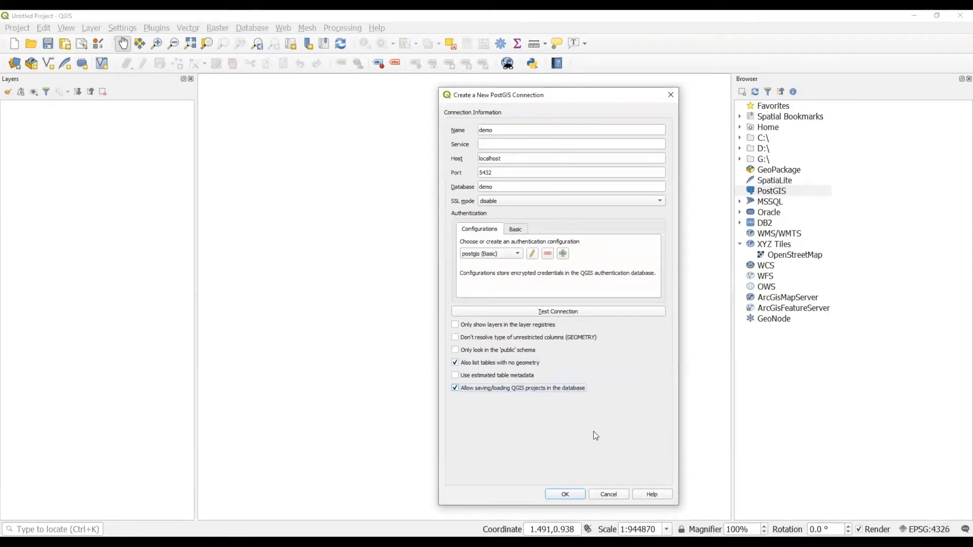
click(578, 496)
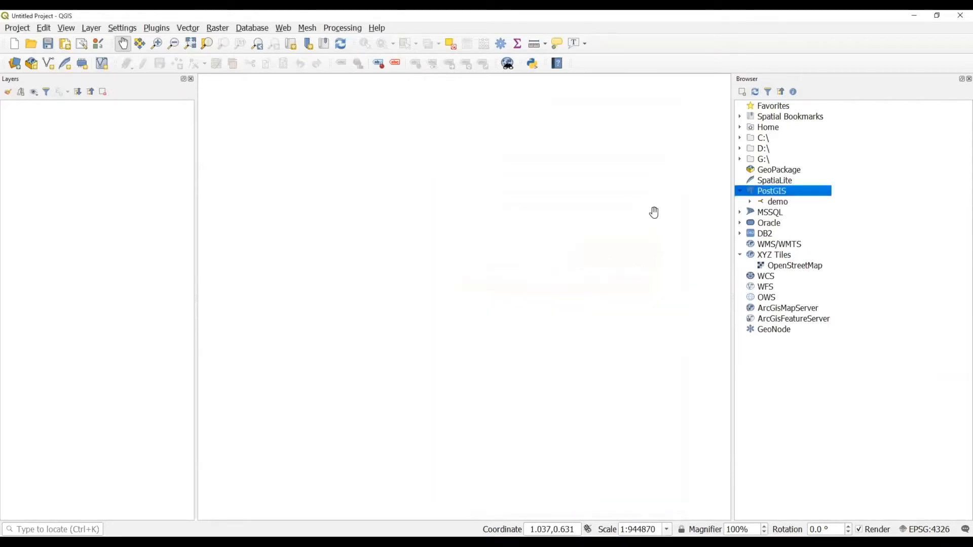
Expand demo and its ghost_town_map schema to list ghost_town, historic_area, historic_point, historic_railroad, post_office.
click(751, 202)
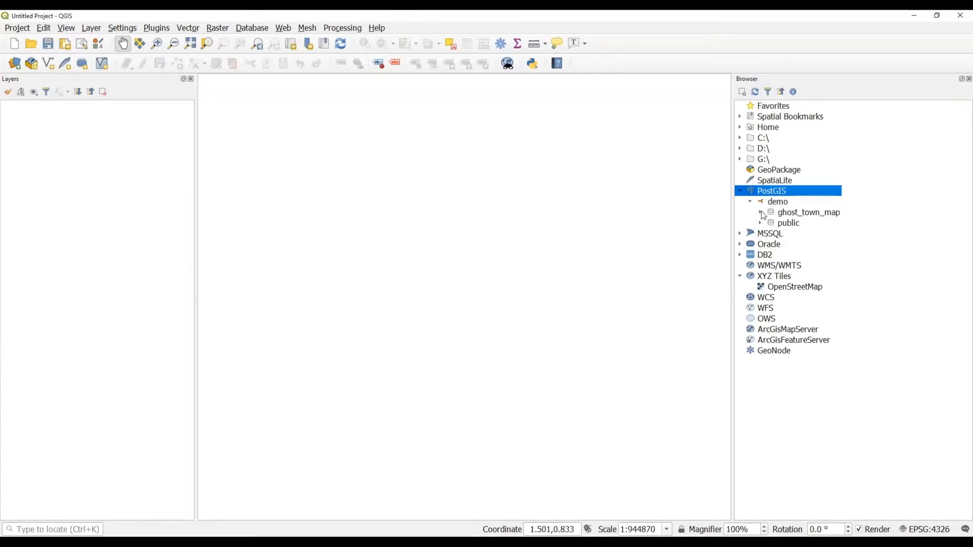
click(761, 213)
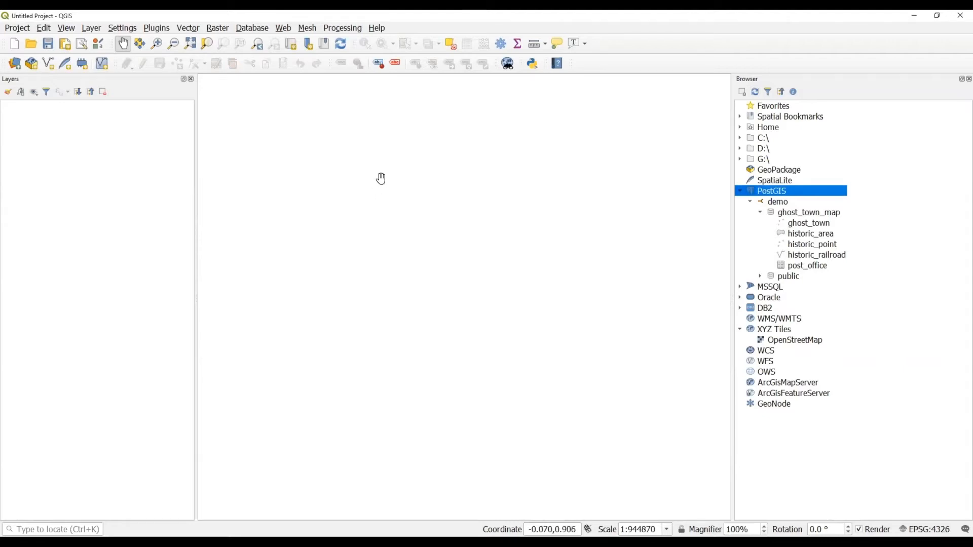
click(125, 29)
click(127, 114)
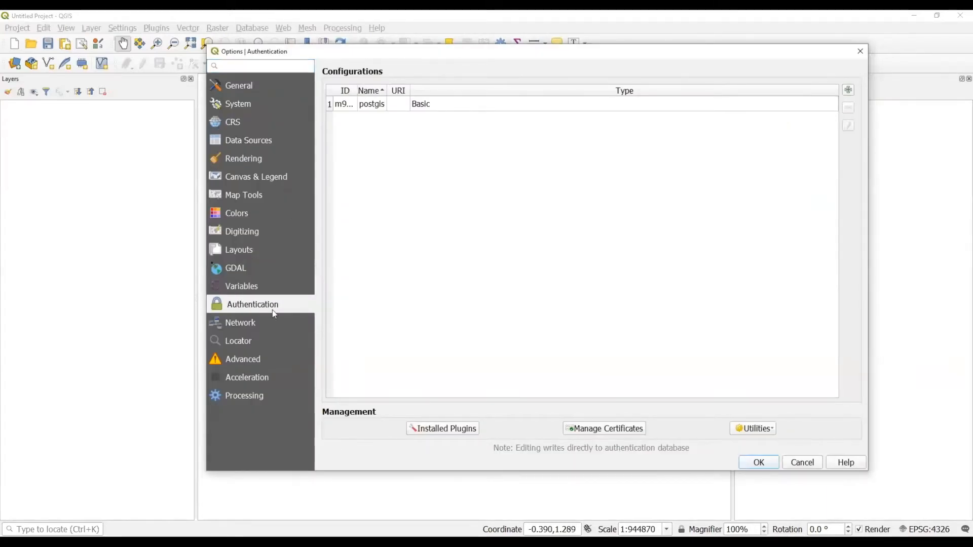
drag(410, 92, 447, 92)
drag(387, 93, 424, 95)
drag(358, 93, 408, 94)
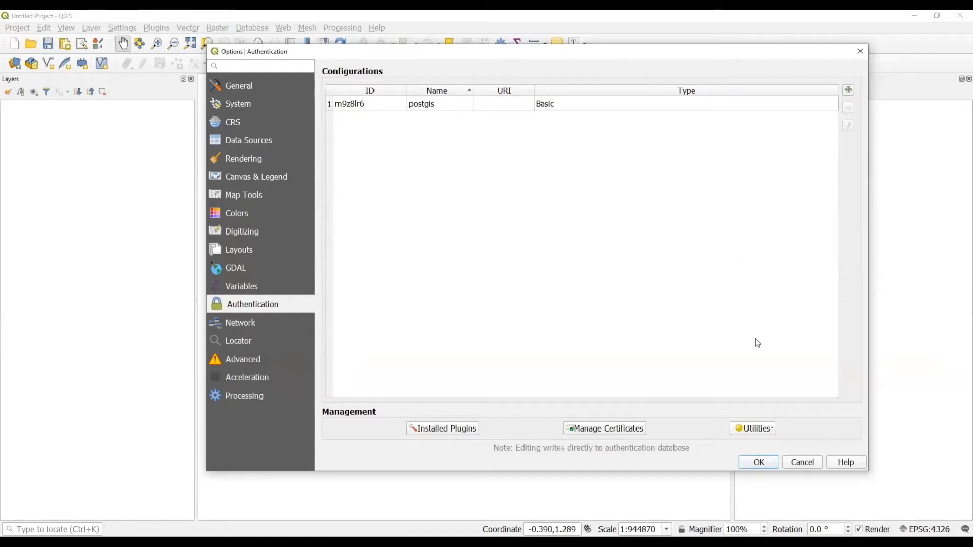
click(769, 430)
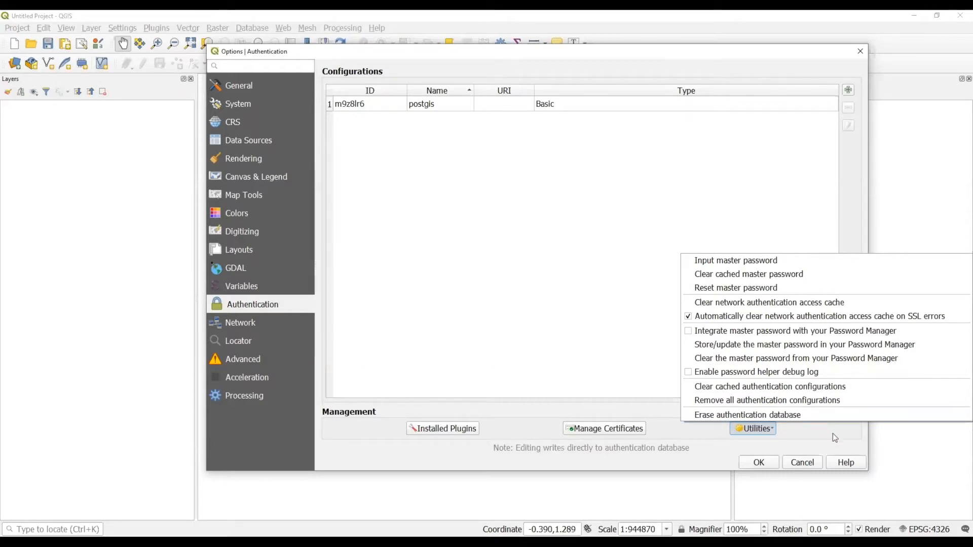
click(824, 446)
click(807, 464)
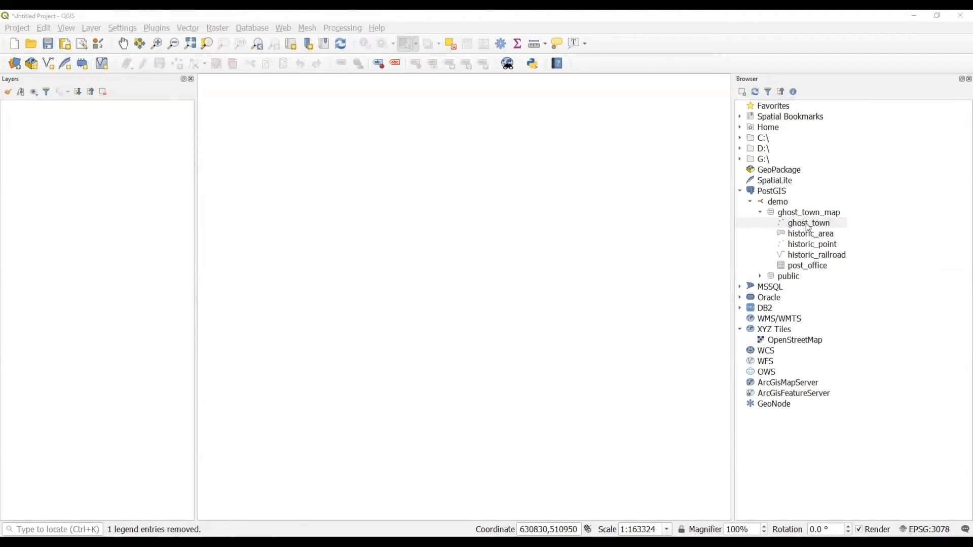
Add ghost_town and the OpenStreetMap basemap, placing the basemap beneath the points, then recentre the view.
drag(810, 228, 558, 384)
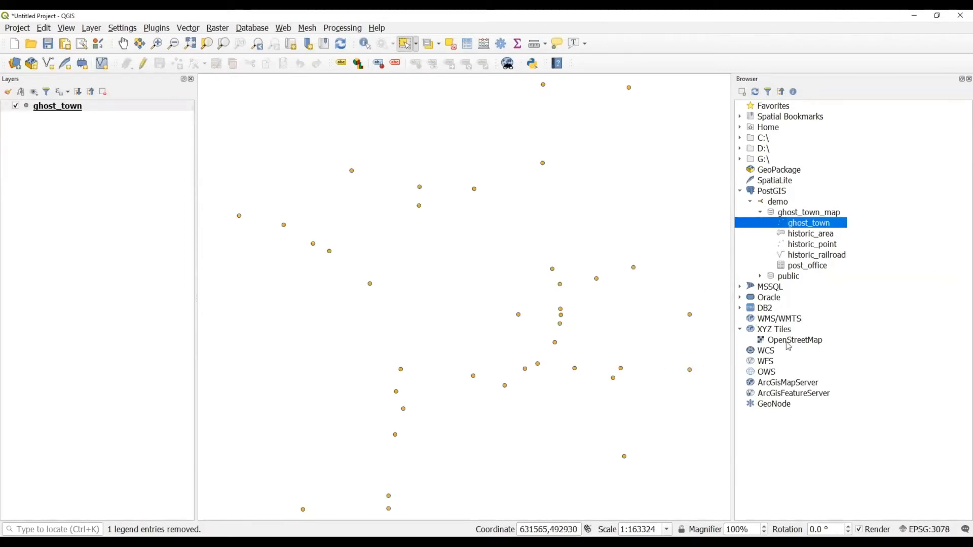
drag(785, 343, 419, 362)
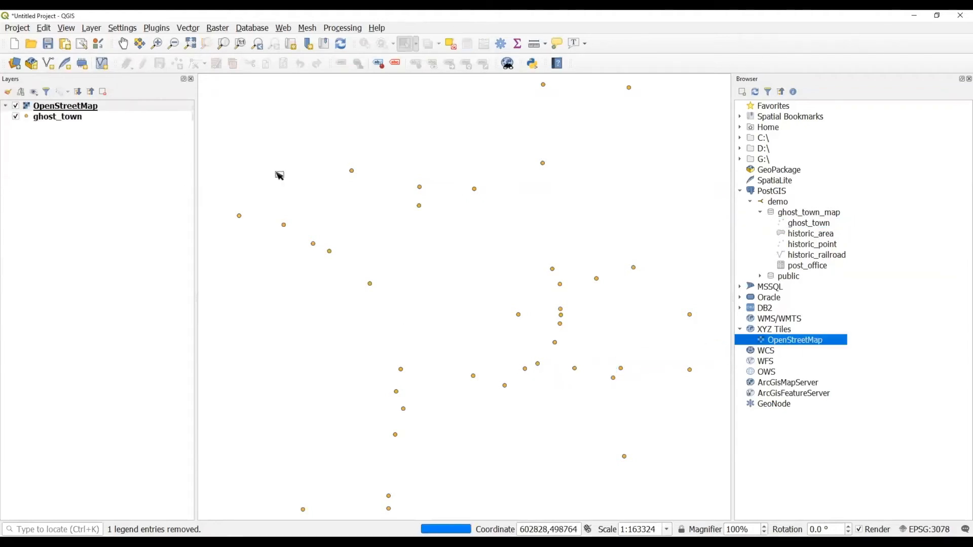
drag(92, 104, 97, 130)
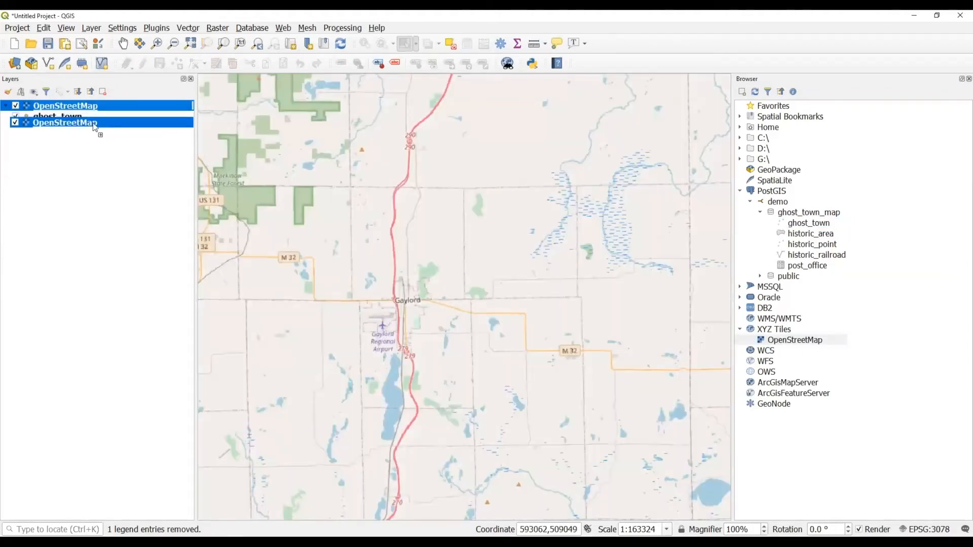
scroll(478, 274, down, 2)
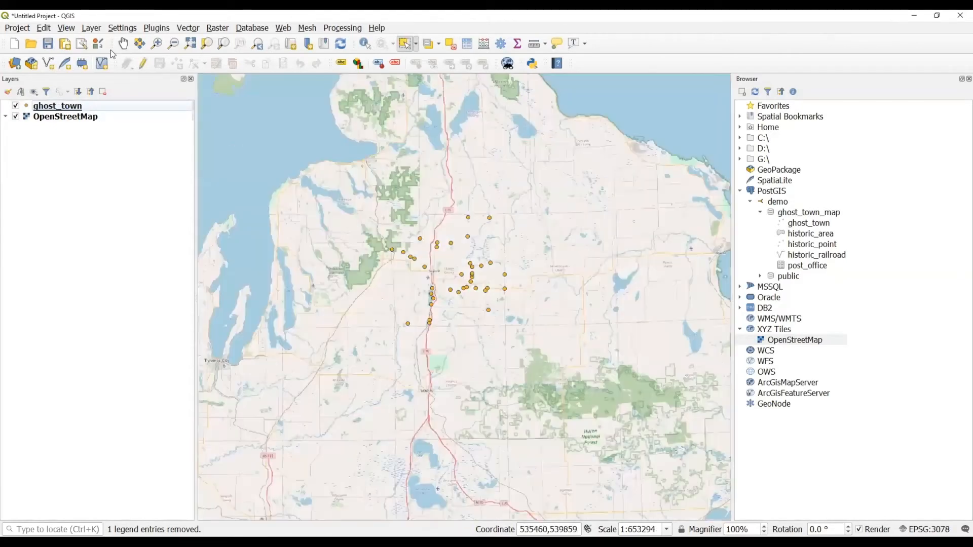
click(122, 43)
drag(427, 229, 482, 278)
scroll(482, 278, down, 1)
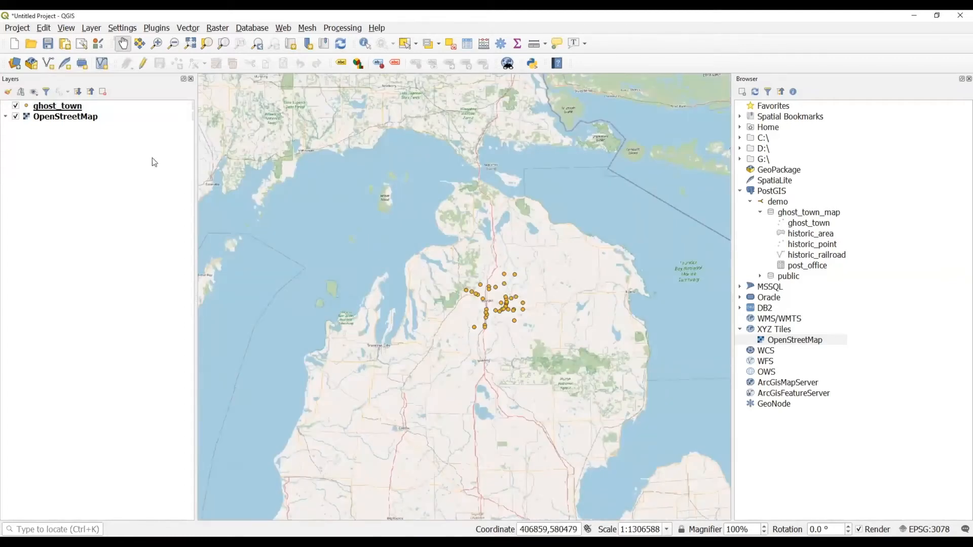
Zoom the map to the full extent of the ghost_town layer.
click(78, 106)
right_click(79, 107)
click(94, 116)
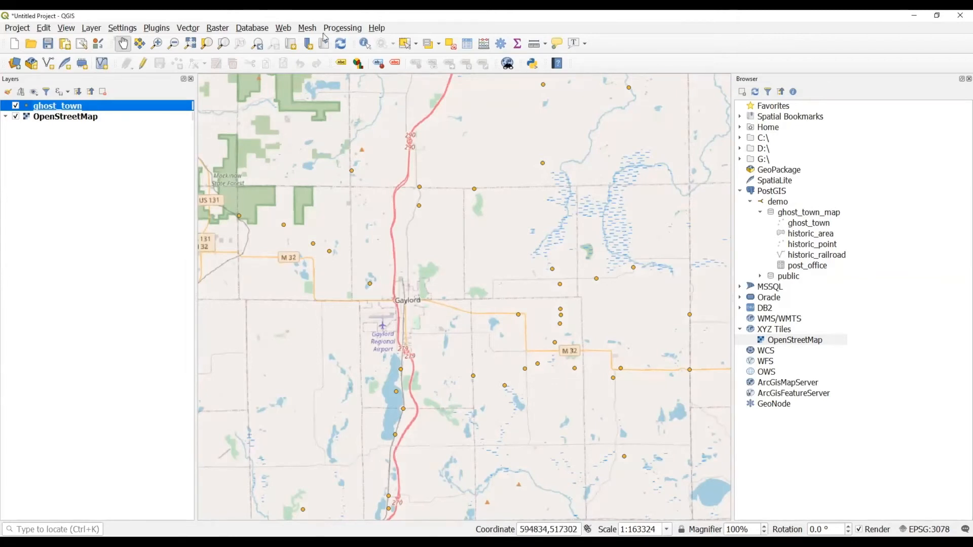
Identify the Cregoville point: Dover Township, section 36, ghost_town_key 39.
click(363, 45)
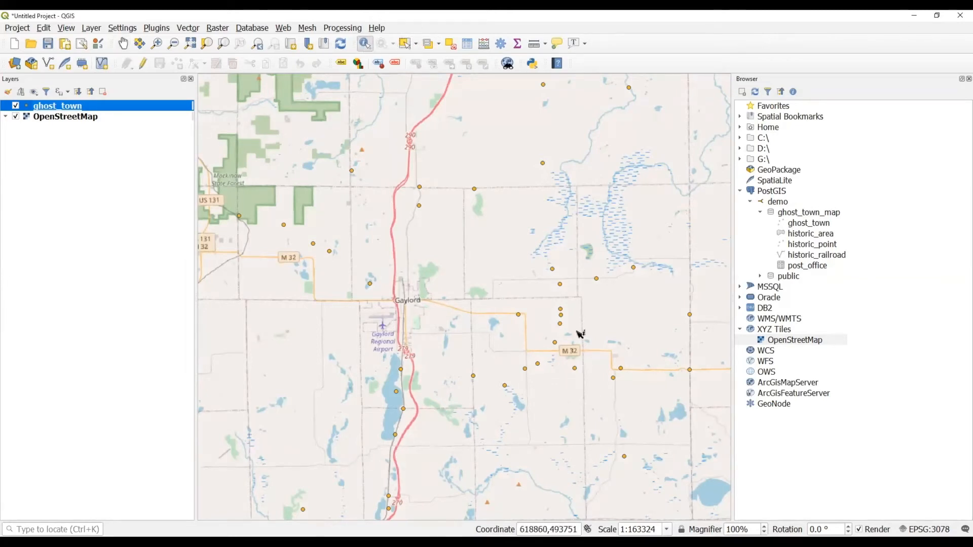
click(562, 285)
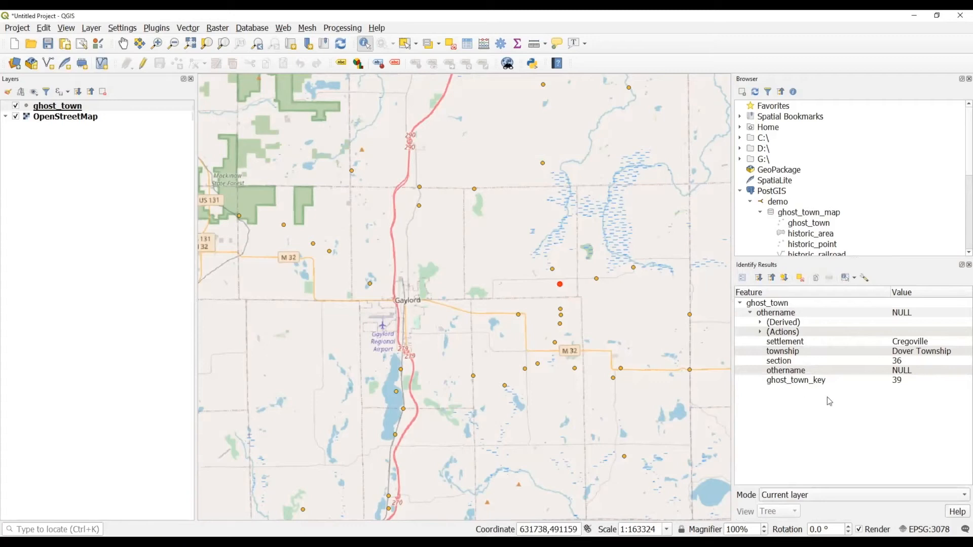
click(99, 107)
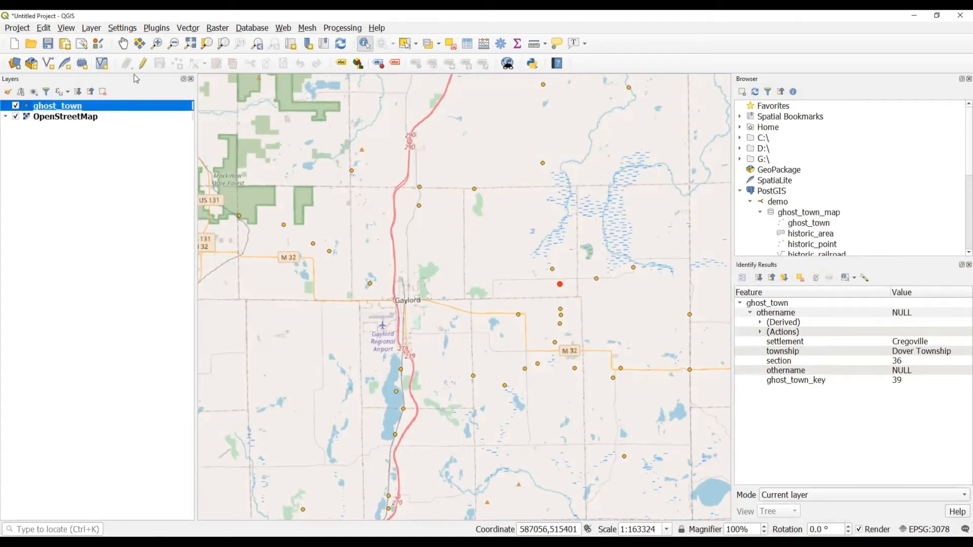
In edit mode, add a ghost_town point north-east of Gaylord with settlement 'New Ghost Town'.
click(143, 63)
click(176, 65)
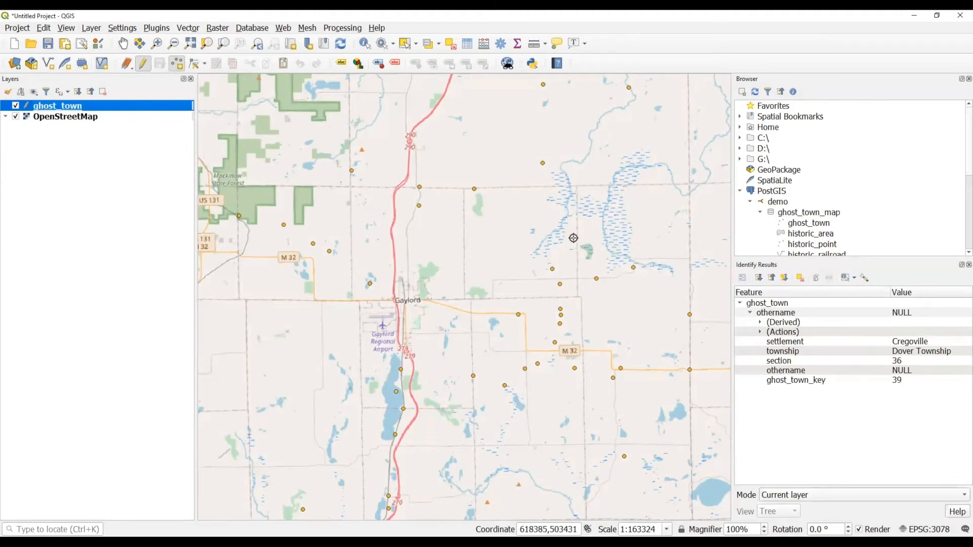
click(593, 237)
double_click(376, 226)
text(N)
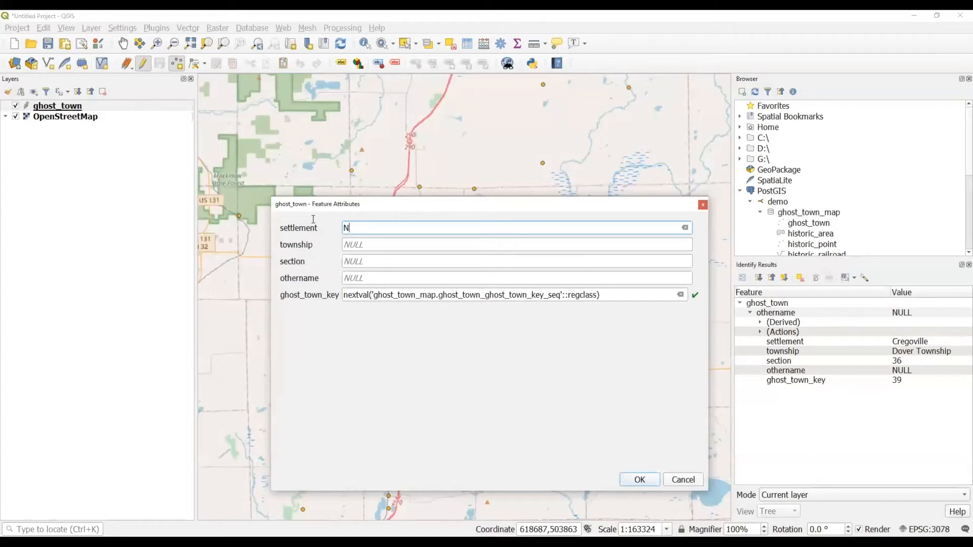
text(ew Ghost Town)
key(Tab)
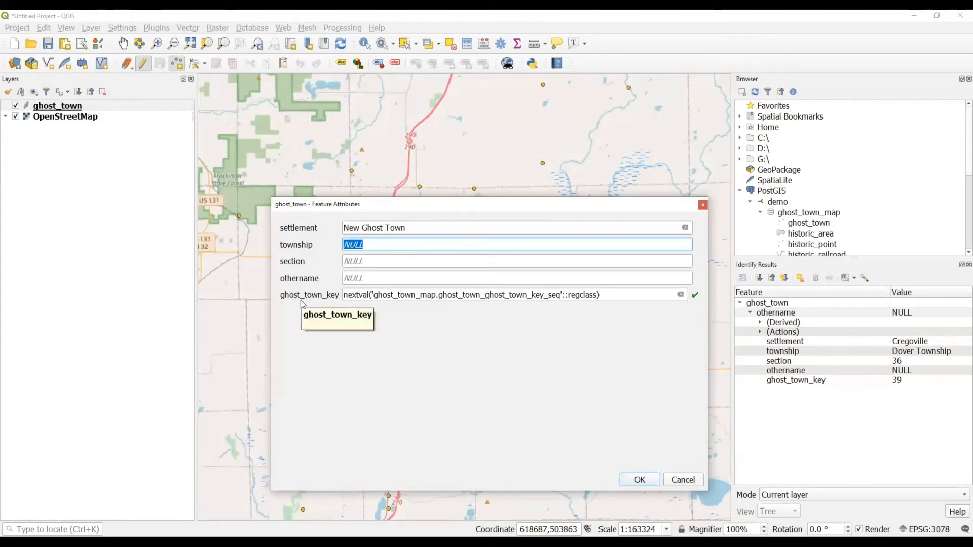
click(639, 480)
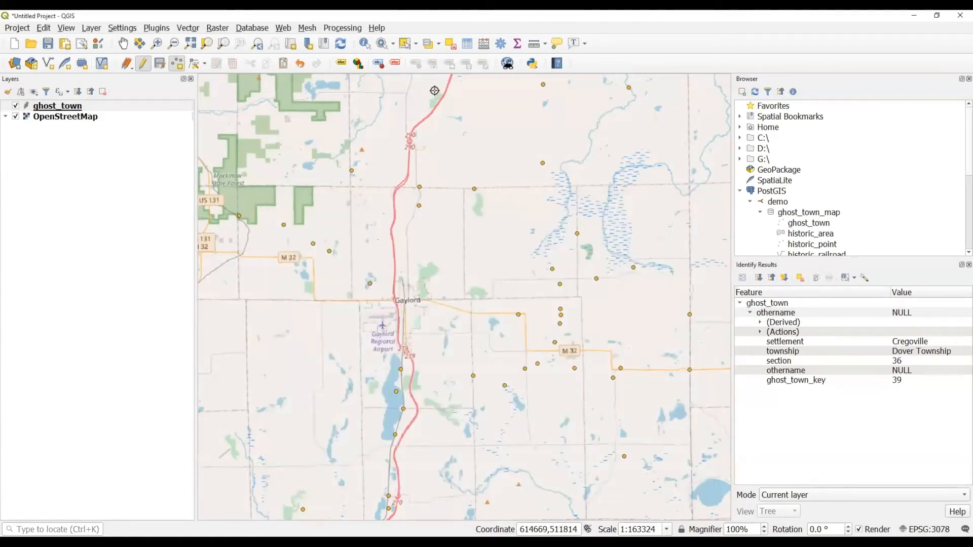
Check the new point's attributes and save the ghost_town layer edits.
click(365, 43)
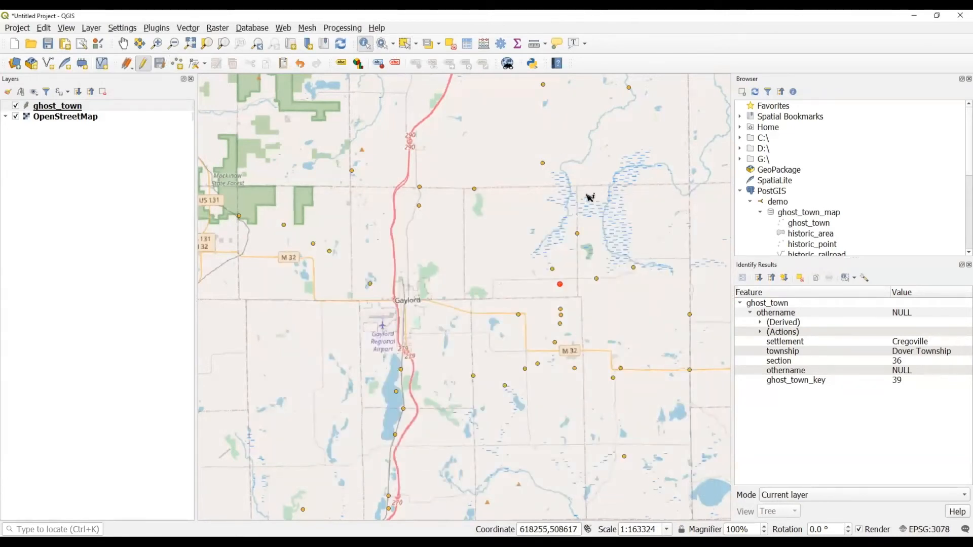
click(579, 233)
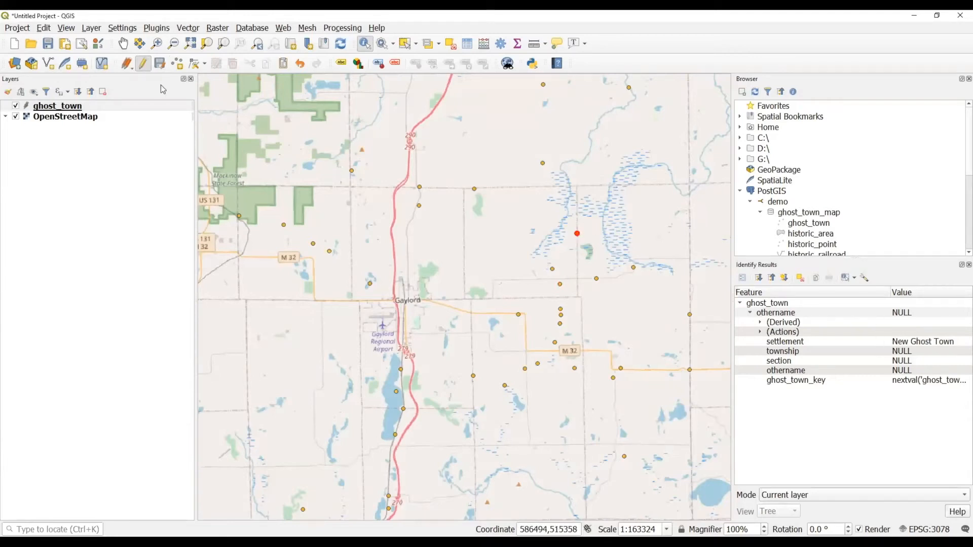
click(161, 64)
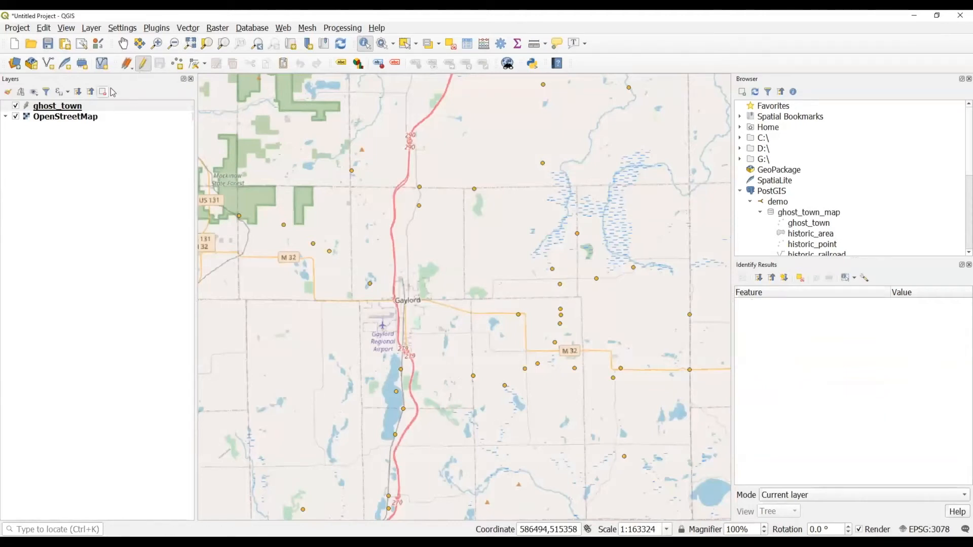
End the ghost_town edit session and scroll the Browser down to post_office.
click(145, 64)
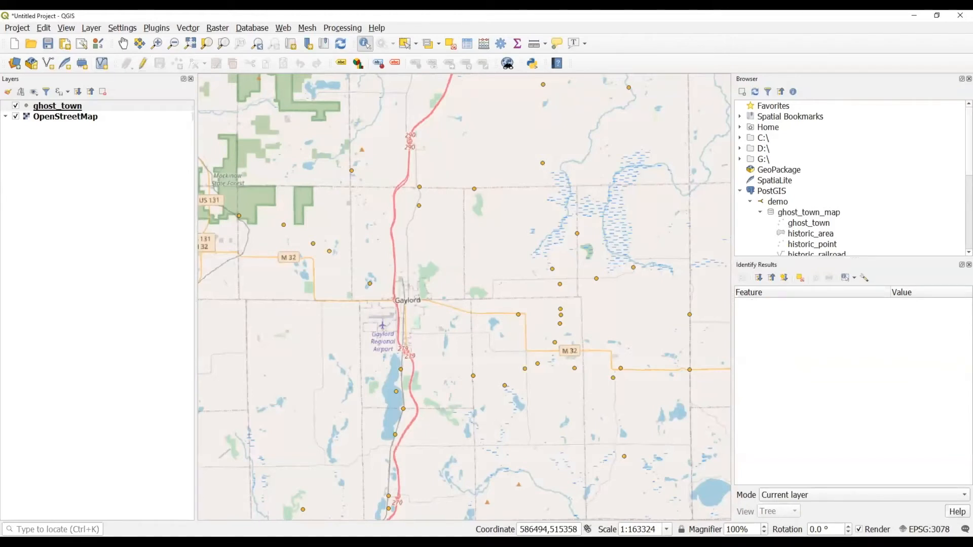
scroll(816, 181, down, 1)
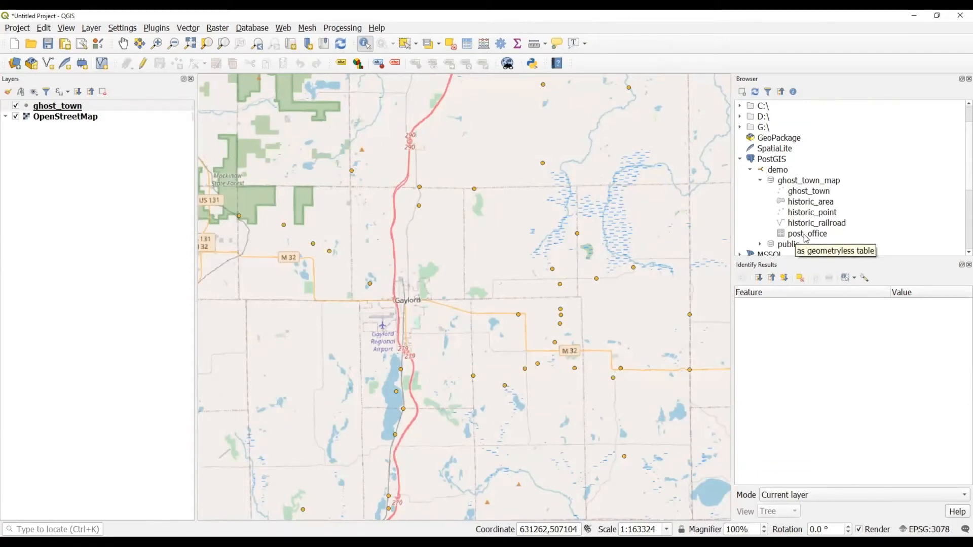
drag(803, 236, 537, 256)
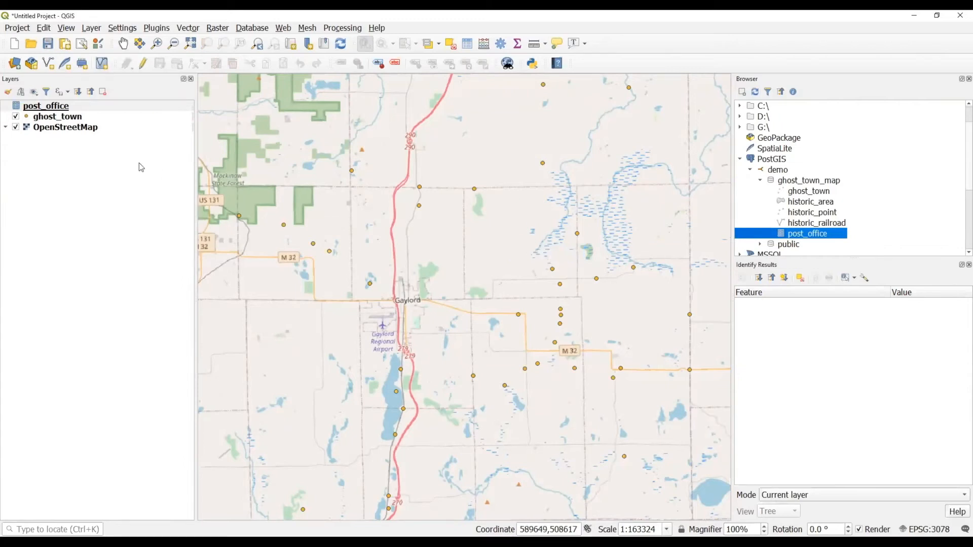
click(73, 111)
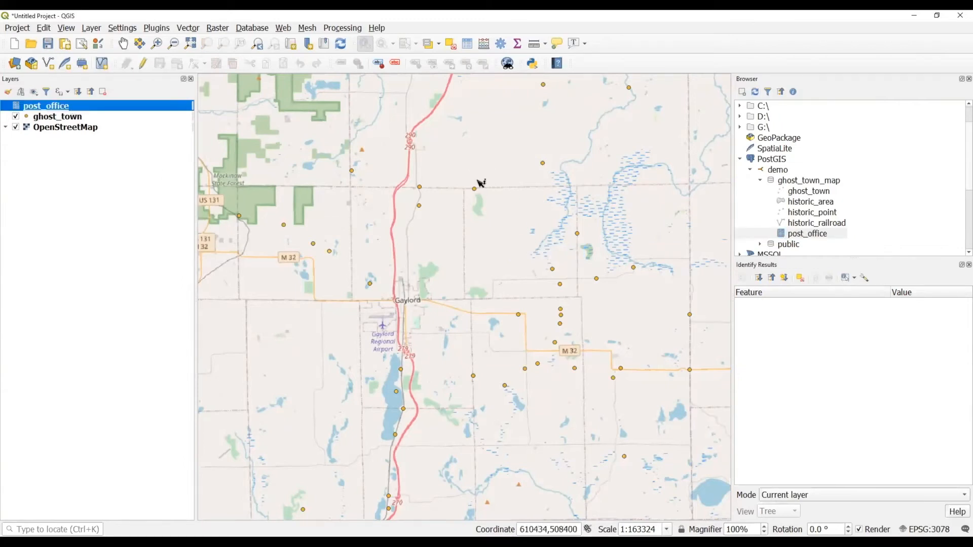
right_click(109, 113)
click(157, 187)
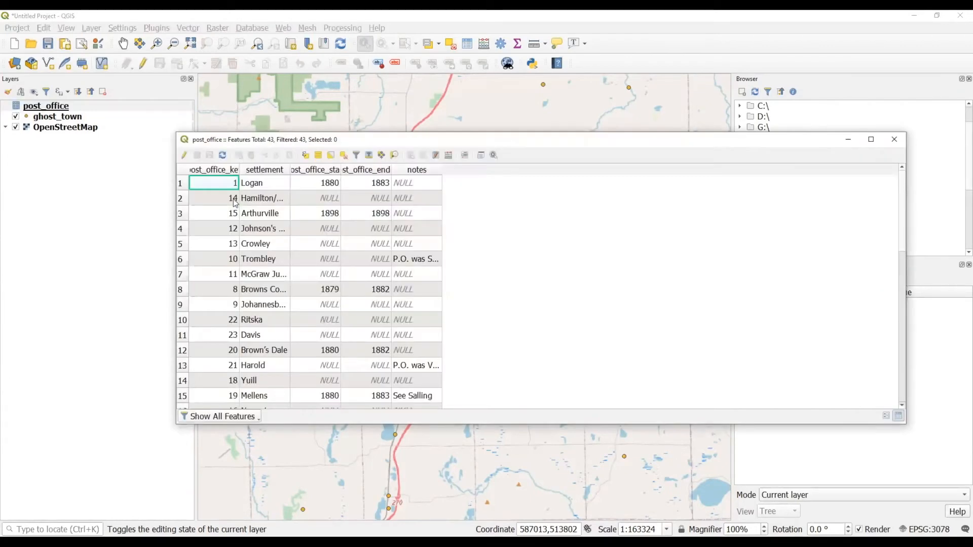
double_click(239, 169)
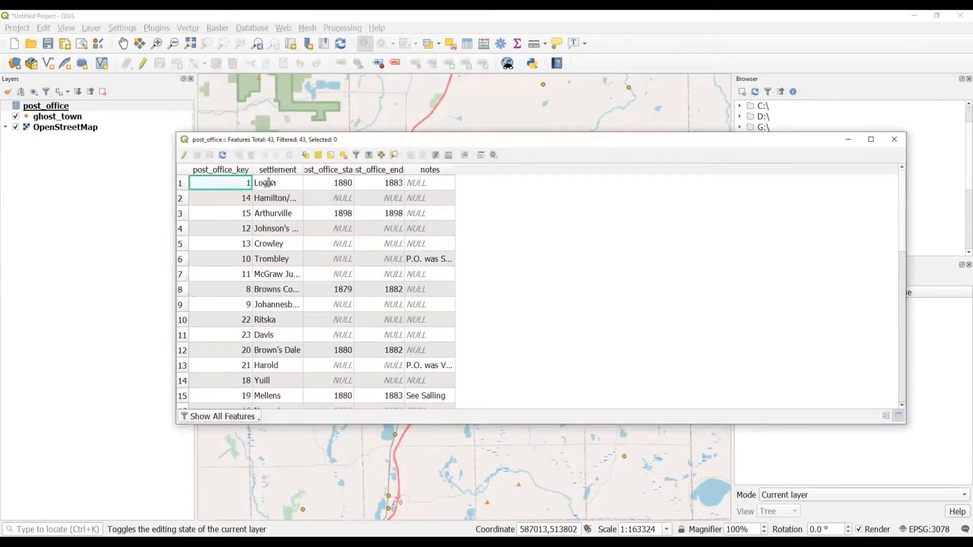
double_click(319, 169)
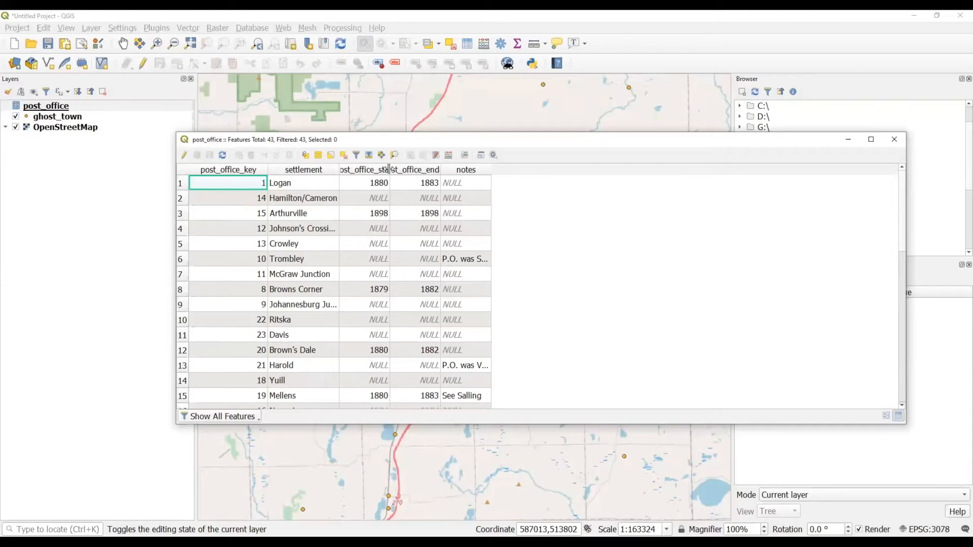
double_click(390, 169)
double_click(469, 169)
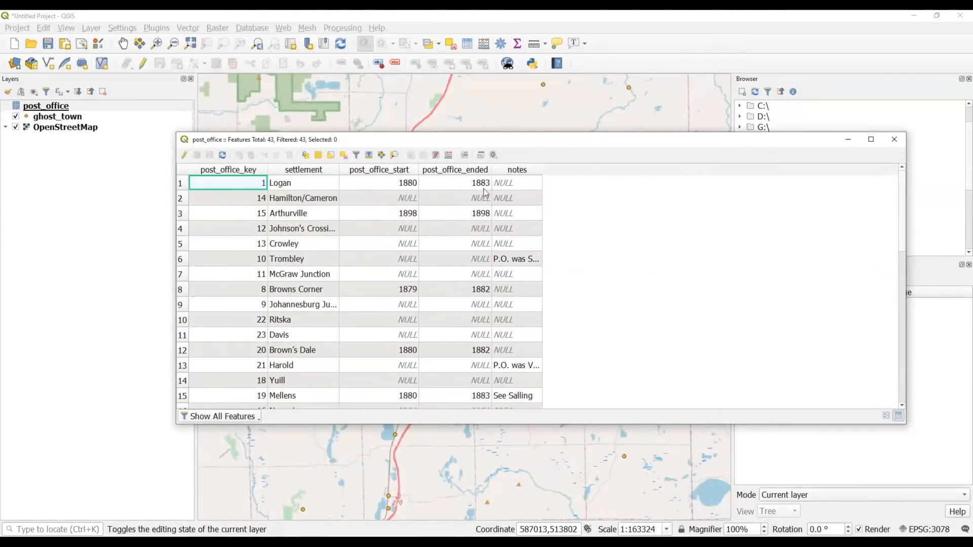
click(898, 144)
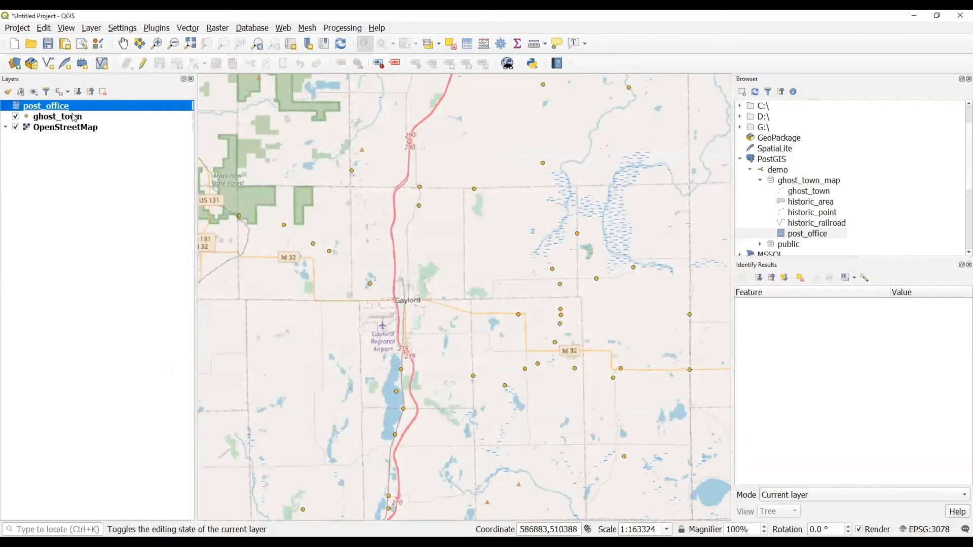
In ghost_town's layer properties, go to Joins and add a new vector join using post_office.
mouse_move(54, 118)
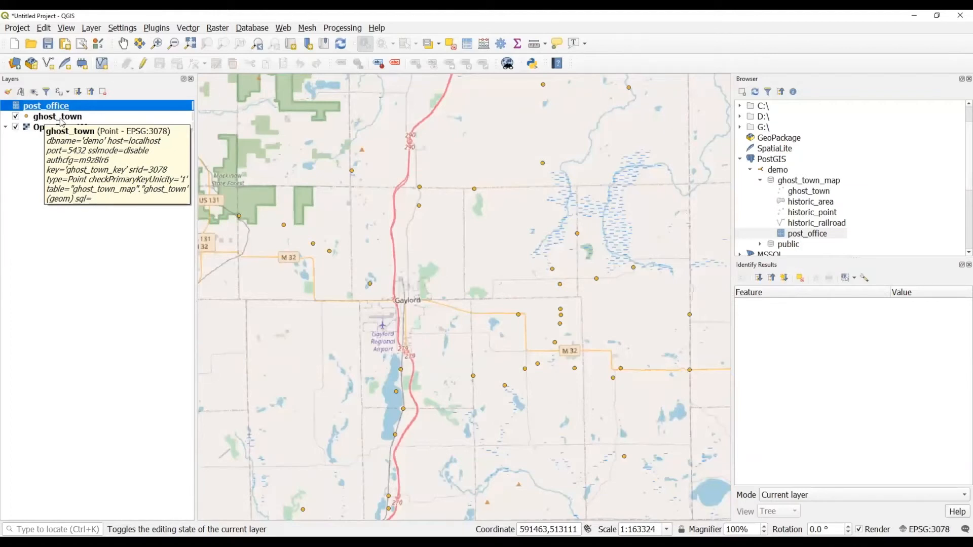
click(63, 120)
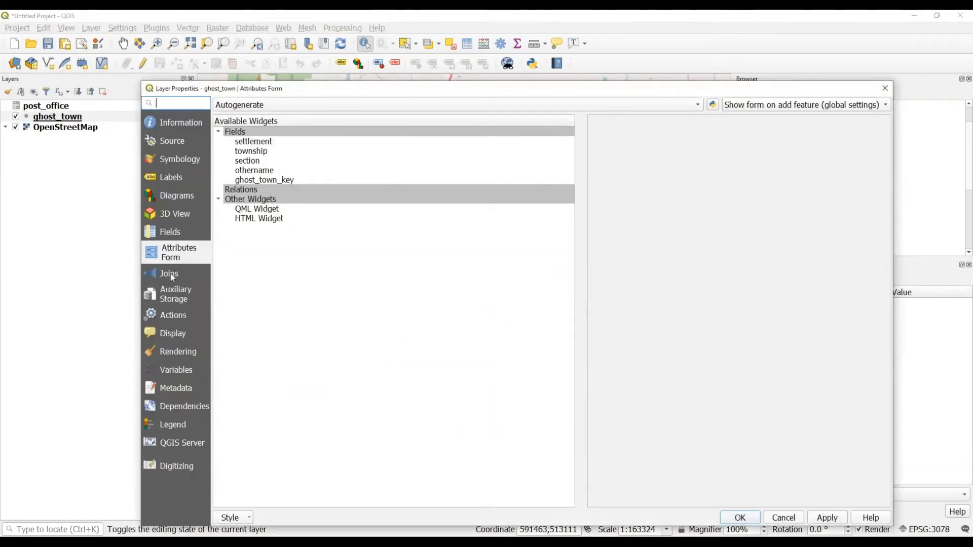
click(172, 276)
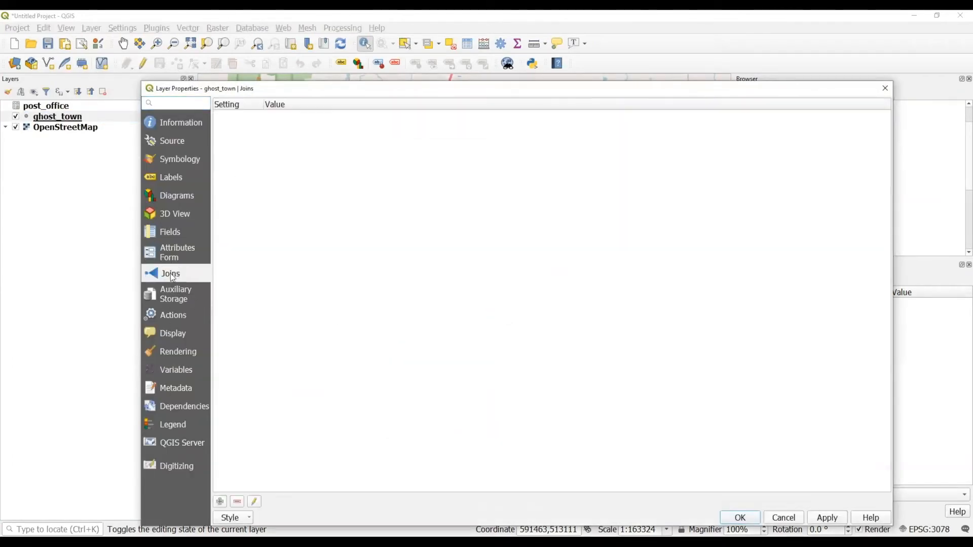
click(219, 502)
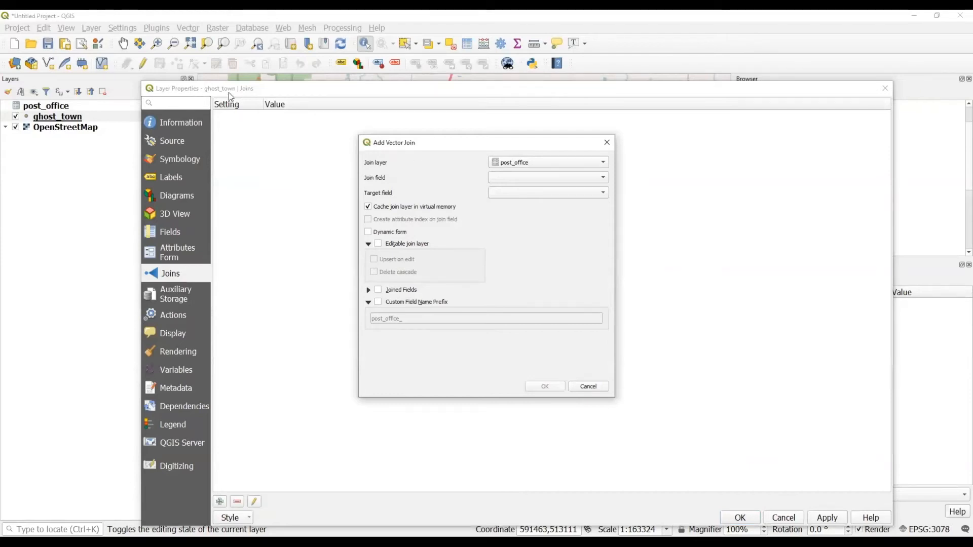
Join post_office to ghost_town on settlement = settlement as an editable join with upsert on edit.
click(530, 175)
click(522, 188)
click(527, 193)
click(528, 192)
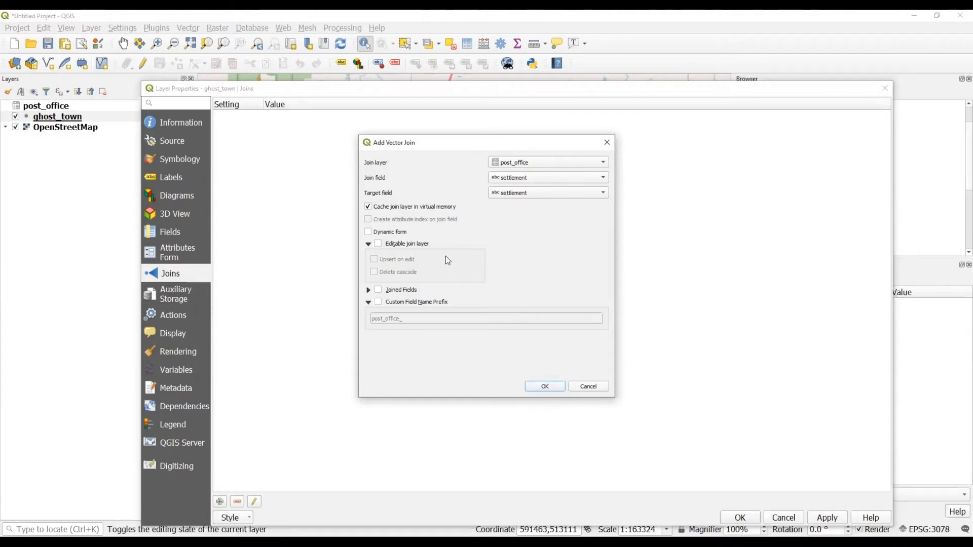
click(379, 245)
mouse_move(403, 264)
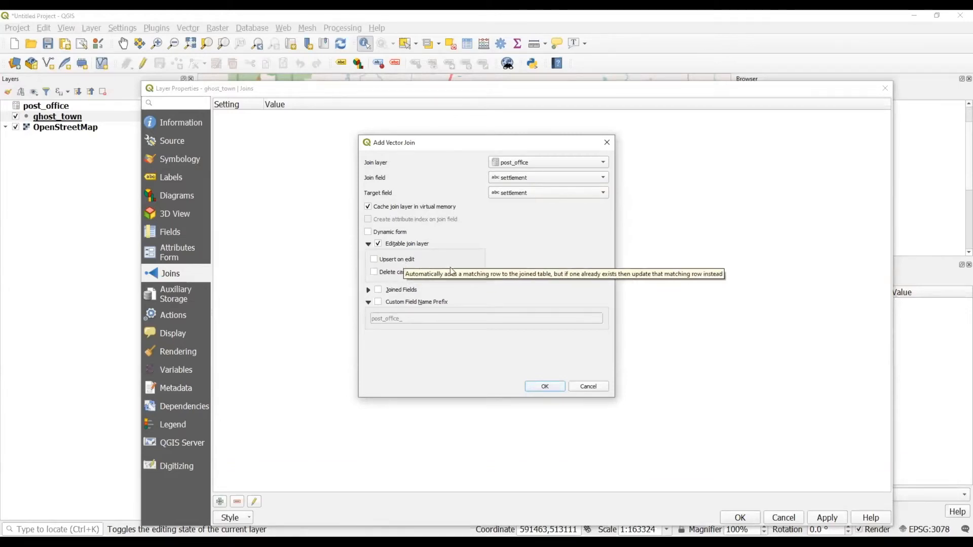
click(400, 264)
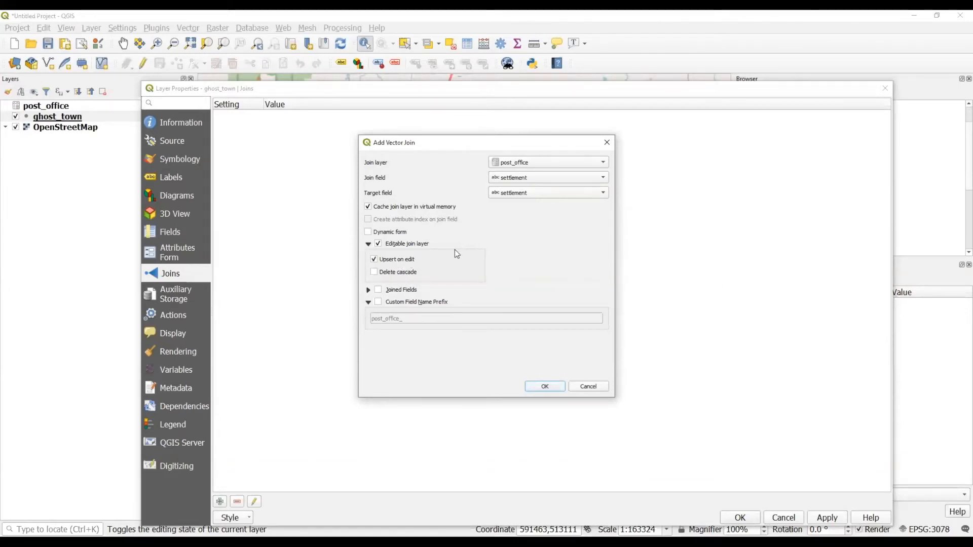
click(543, 386)
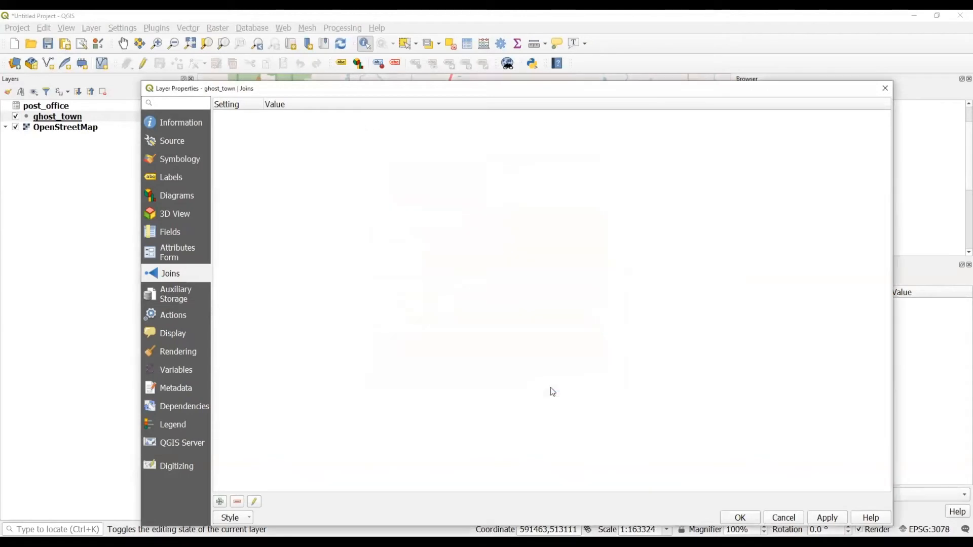
Apply the join, check Brown's Dale's joined post office years 1880–1882, then start editing ghost_town.
click(741, 516)
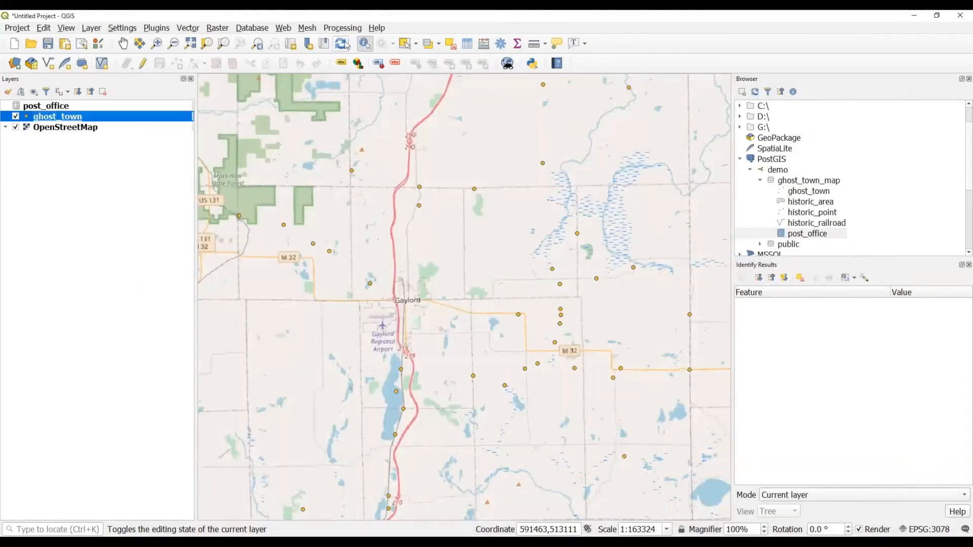
click(475, 190)
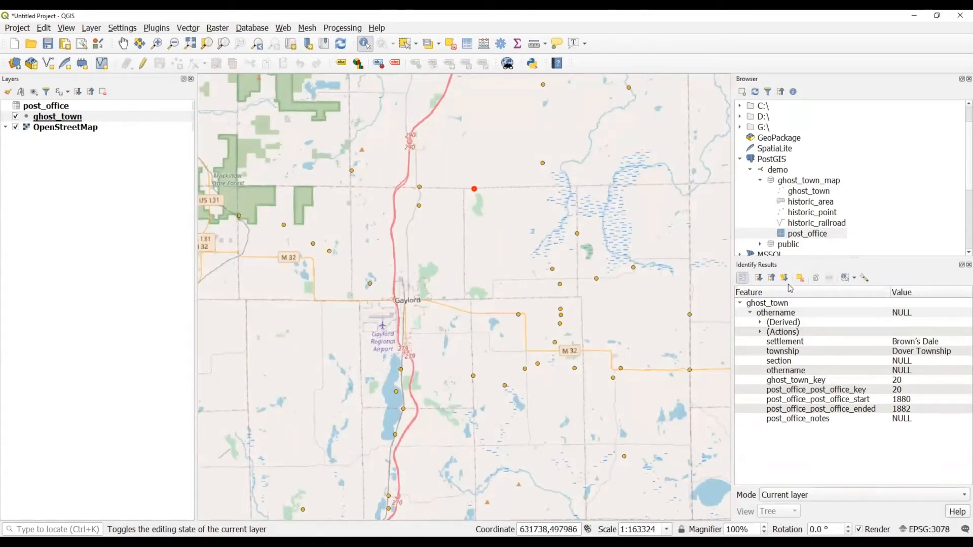
click(742, 277)
drag(416, 206, 435, 190)
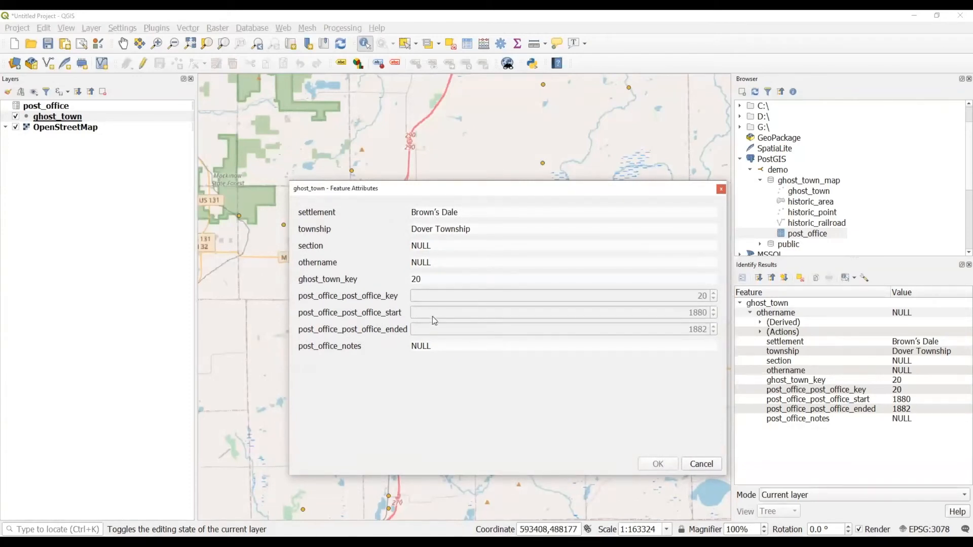
click(721, 189)
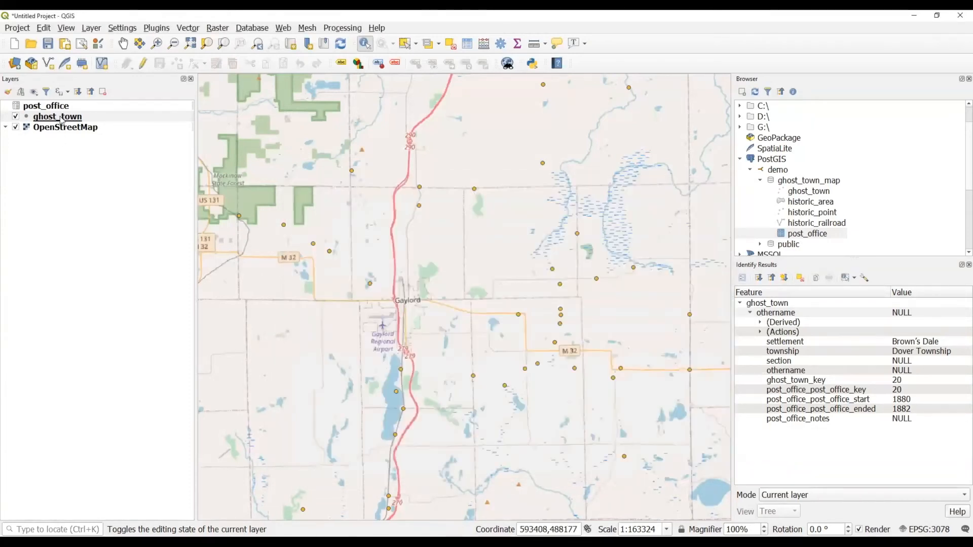
click(60, 118)
click(83, 106)
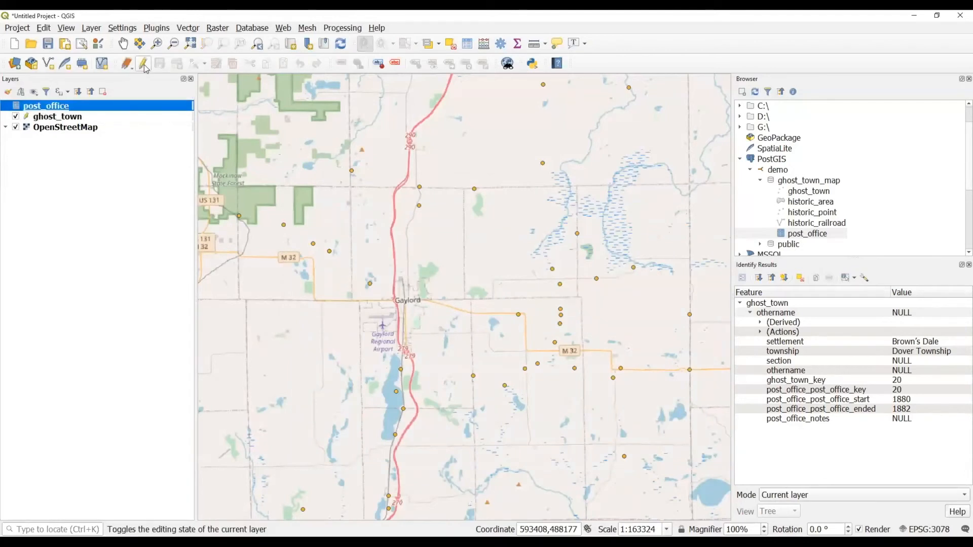
Change Brown's Dale's post_office_post_office_start from 1880 to 1881 and save the form.
click(741, 278)
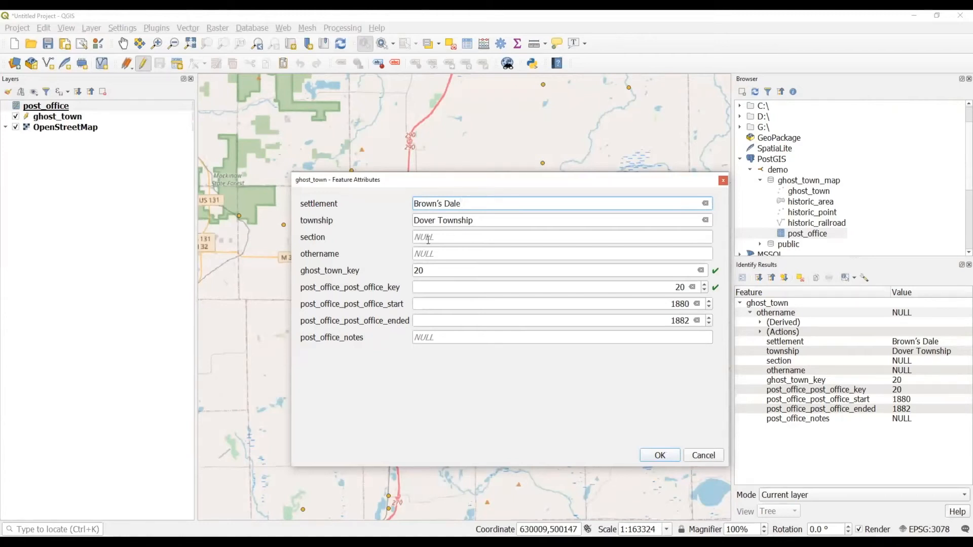
click(451, 291)
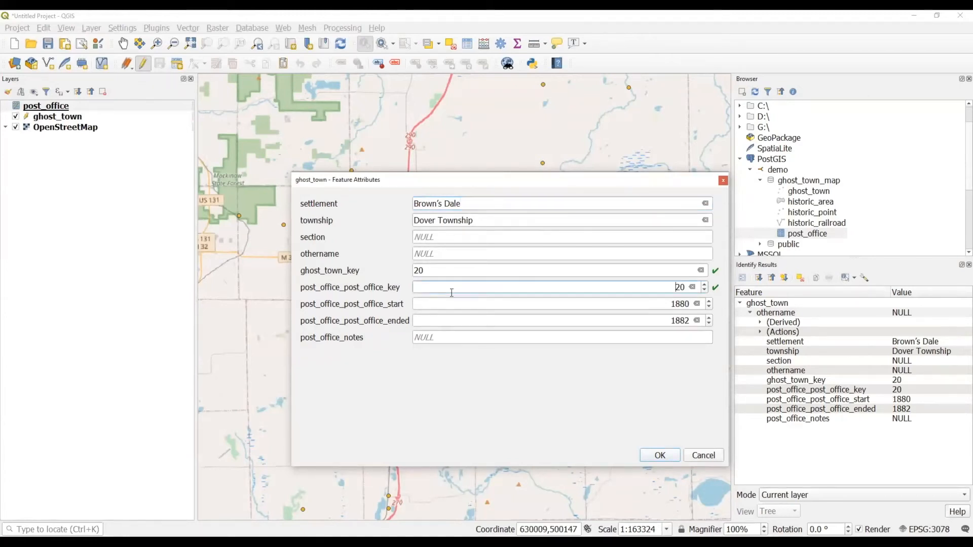
click(441, 304)
key(Right)
key(Right)
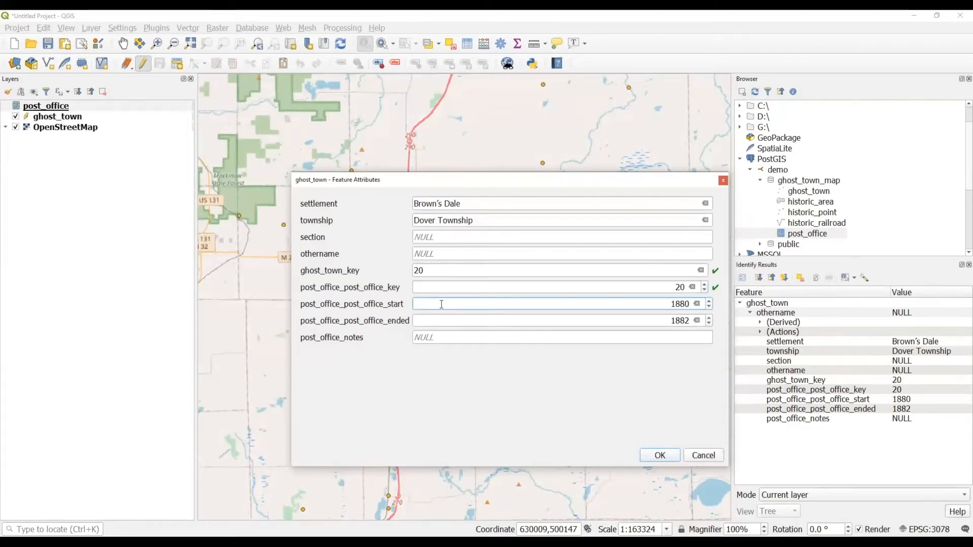
key(BackSpace)
key(BackSpace)
text(81)
click(670, 454)
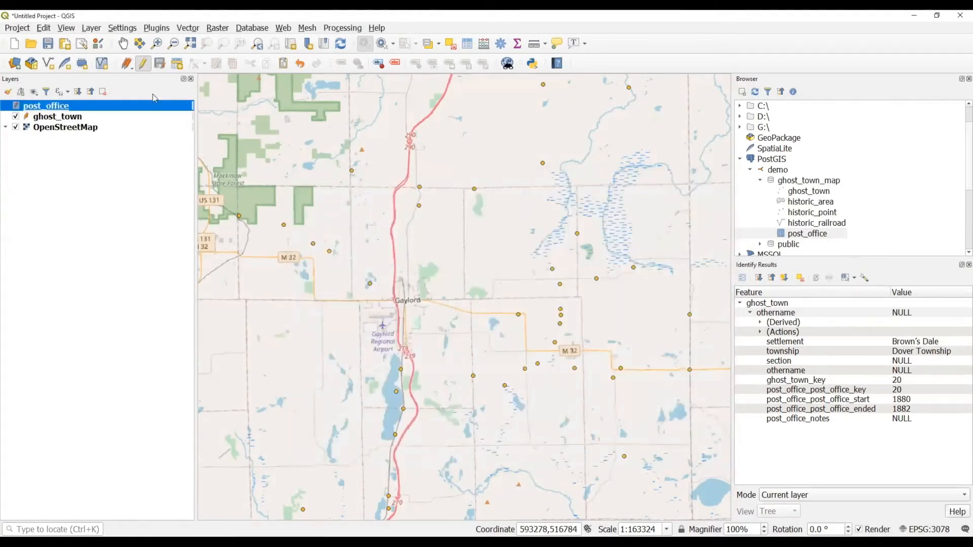
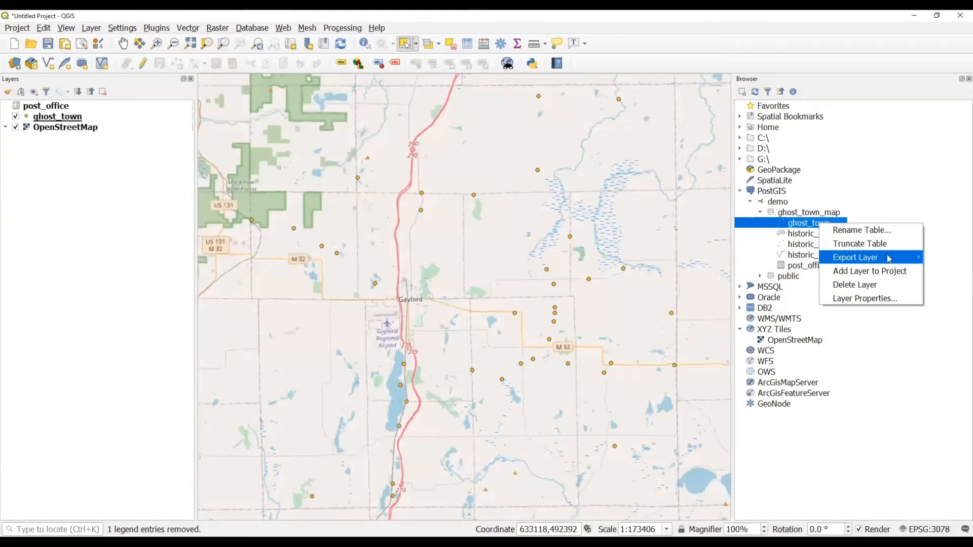
click(782, 261)
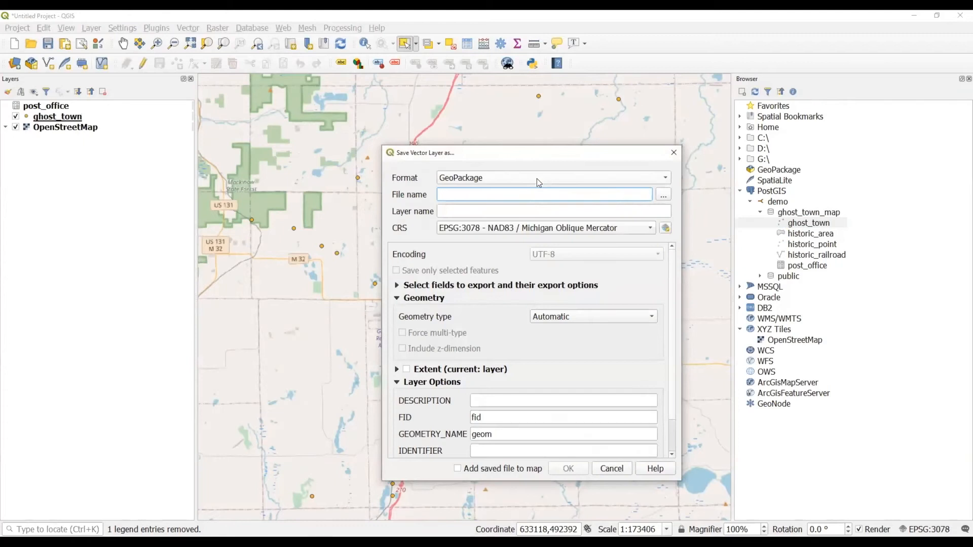
click(537, 178)
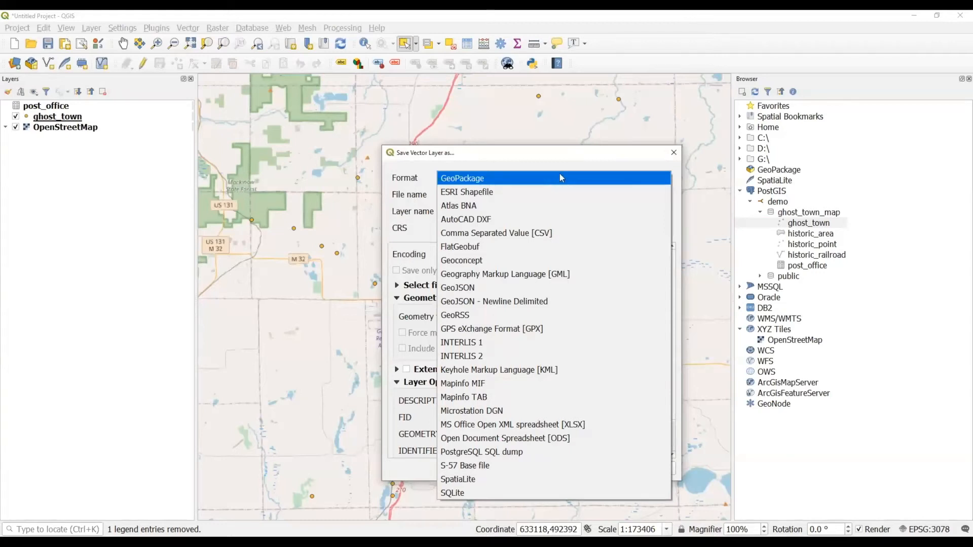
click(591, 152)
click(674, 152)
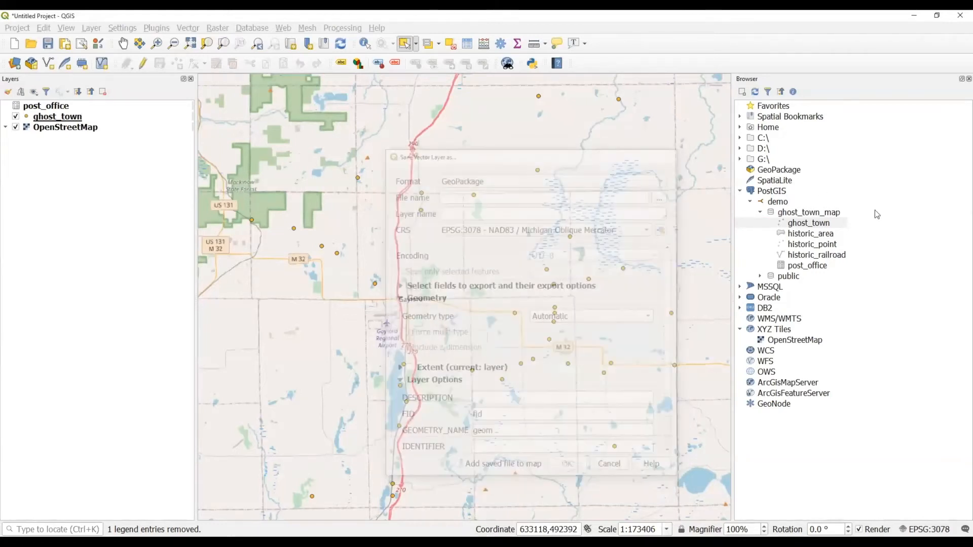
click(829, 225)
right_click(829, 227)
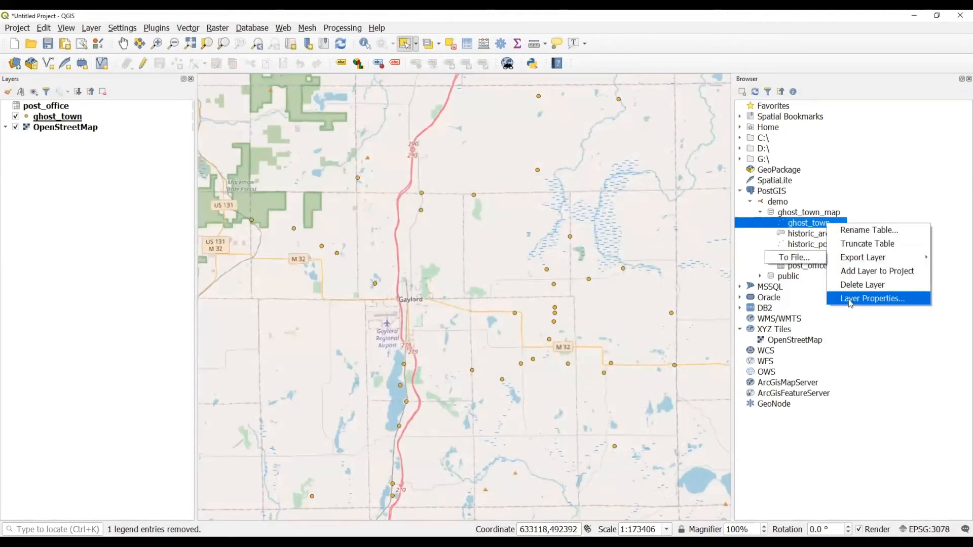
click(872, 300)
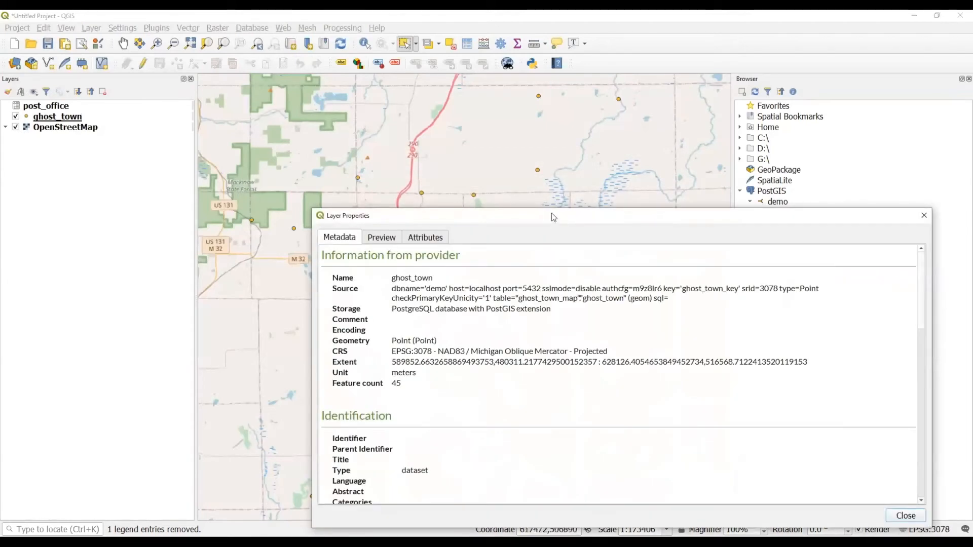
drag(551, 212, 524, 146)
click(345, 166)
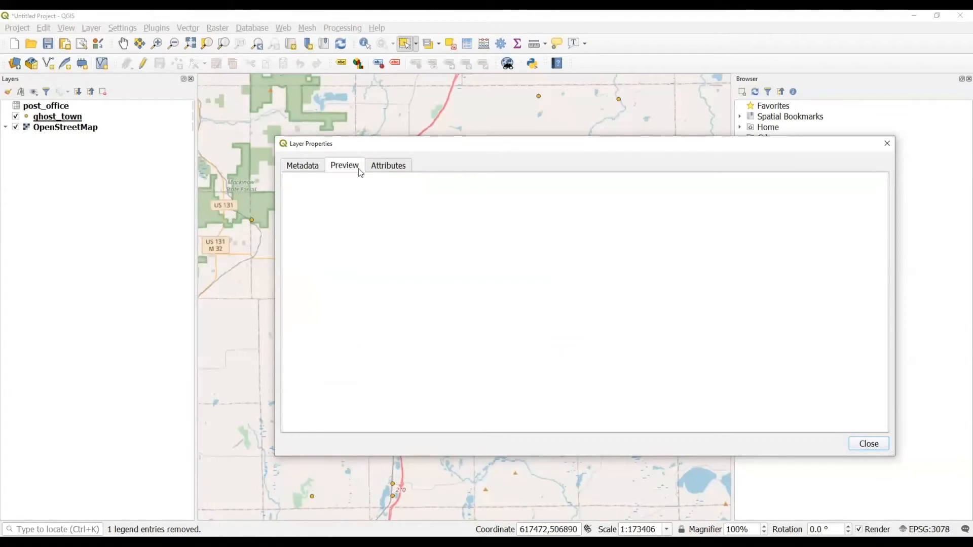
click(387, 168)
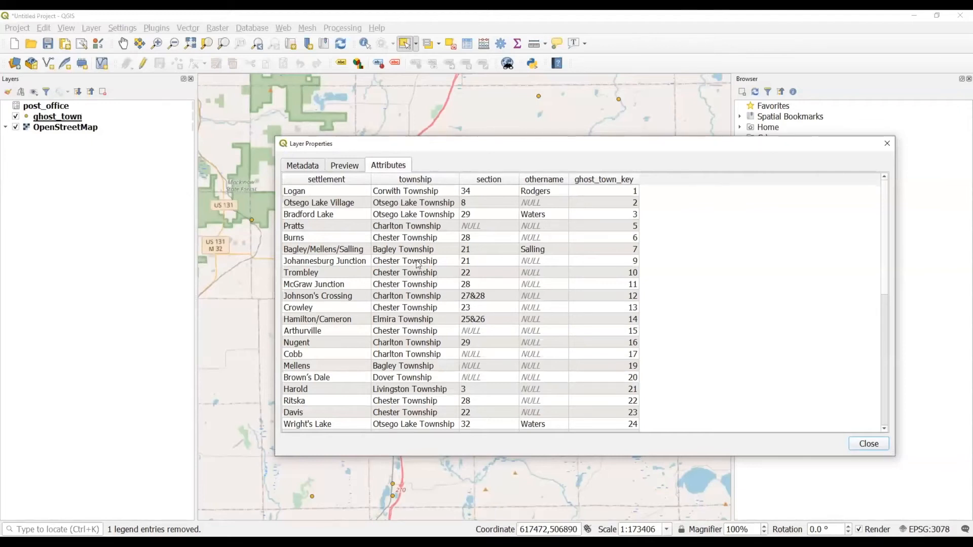
scroll(419, 265, down, 6)
scroll(419, 264, up, 6)
click(888, 144)
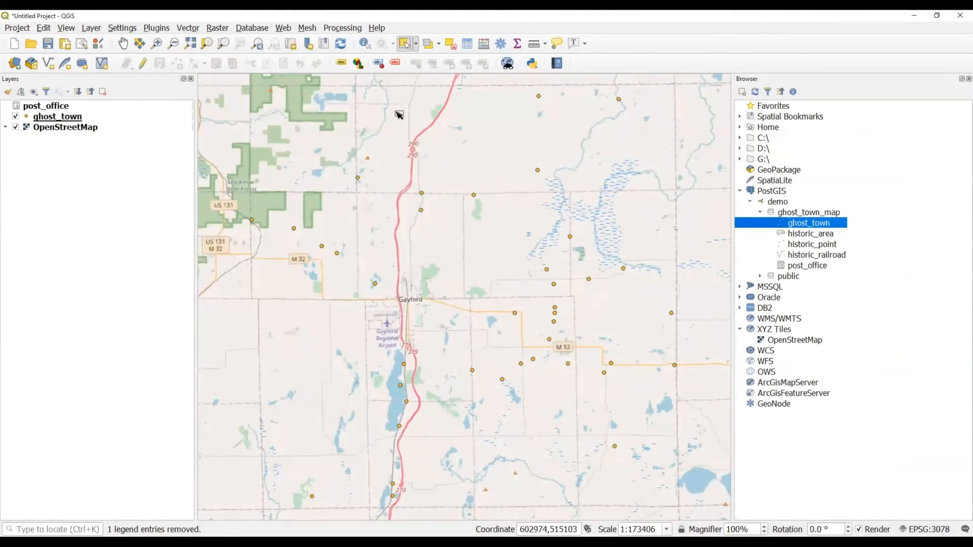
Open DB Manager on the PostGIS demo connection and launch Import Layer/File.
click(251, 29)
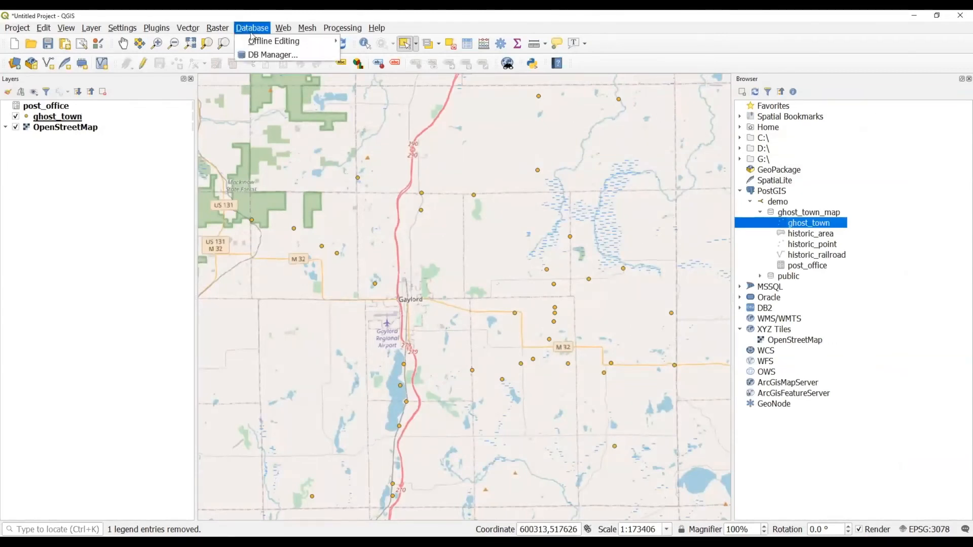
click(275, 54)
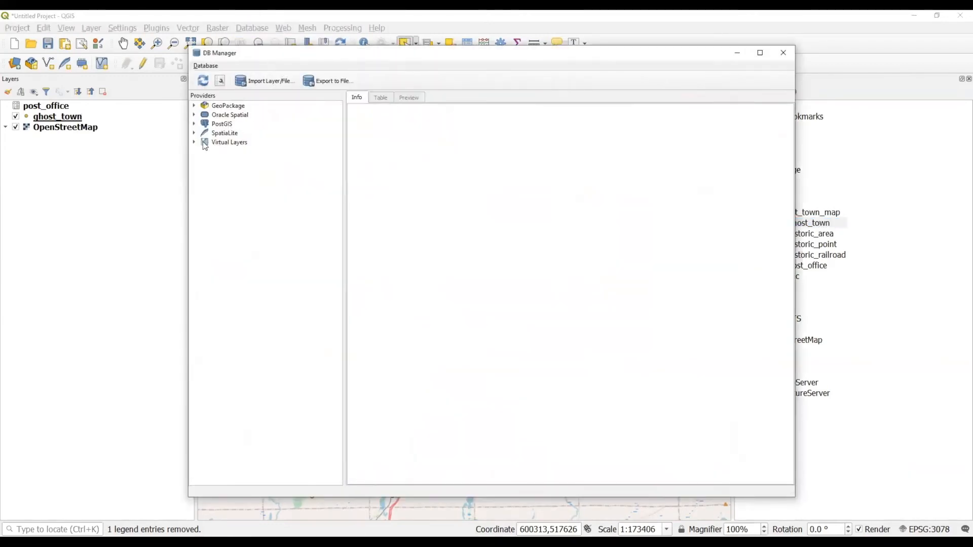
click(193, 123)
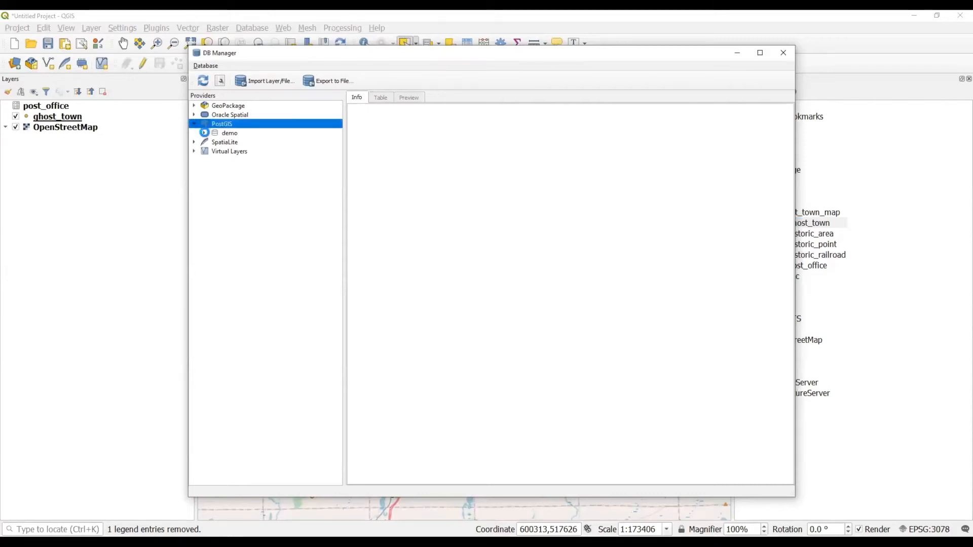
click(204, 133)
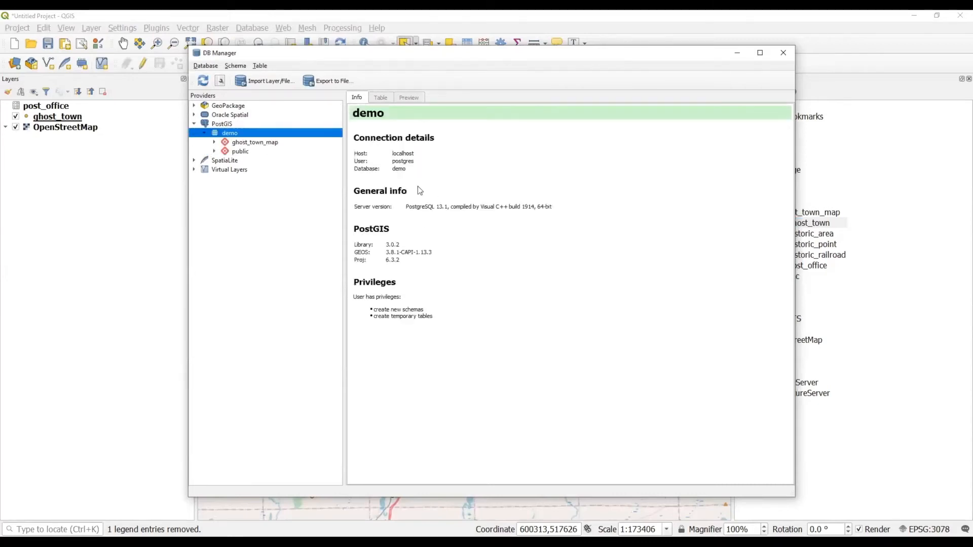
click(270, 84)
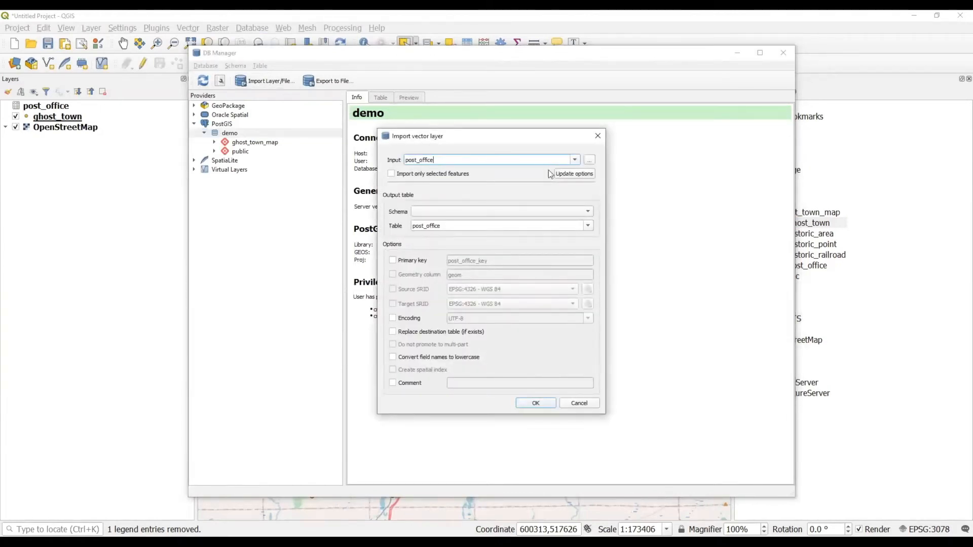
Choose the Public_Land_Survey_Town_Range-shp zip as the import input.
click(575, 161)
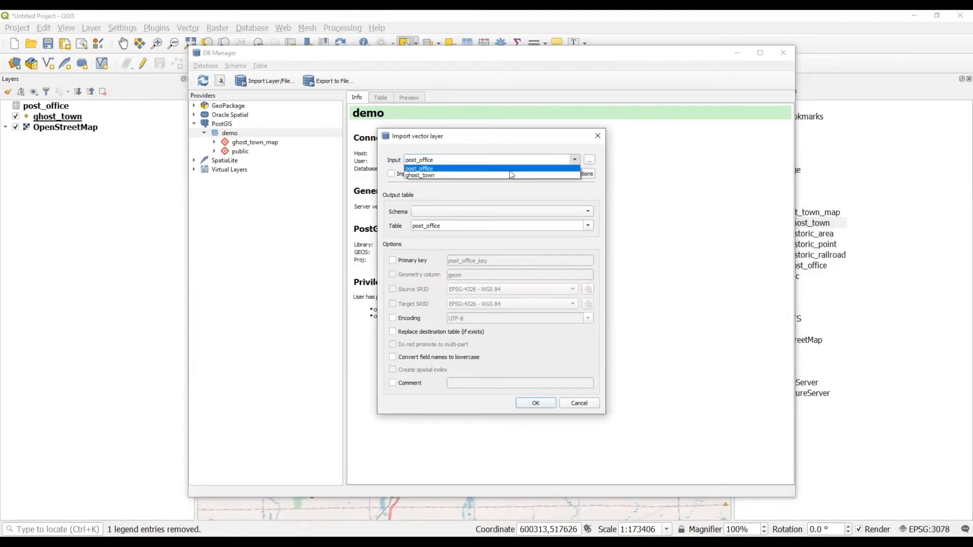
click(541, 139)
click(590, 161)
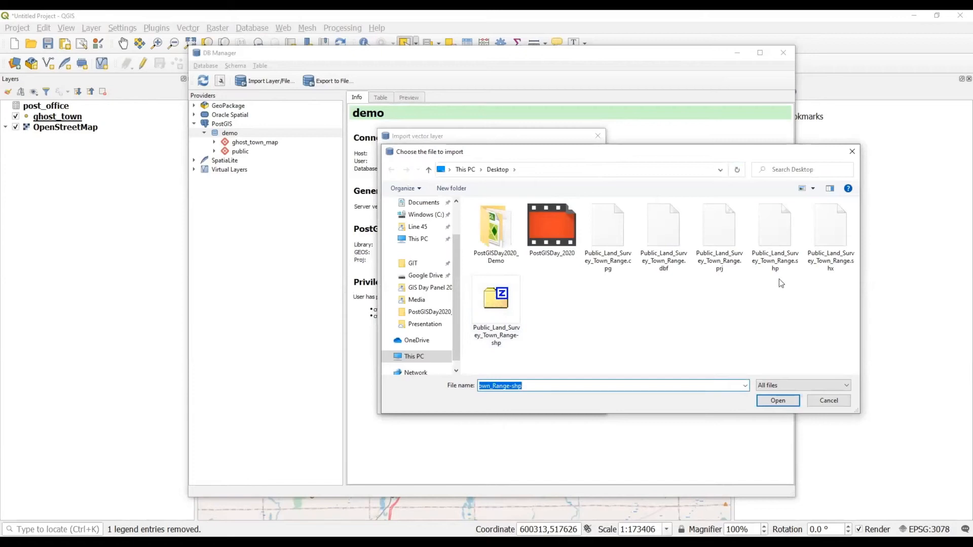
click(496, 309)
click(777, 400)
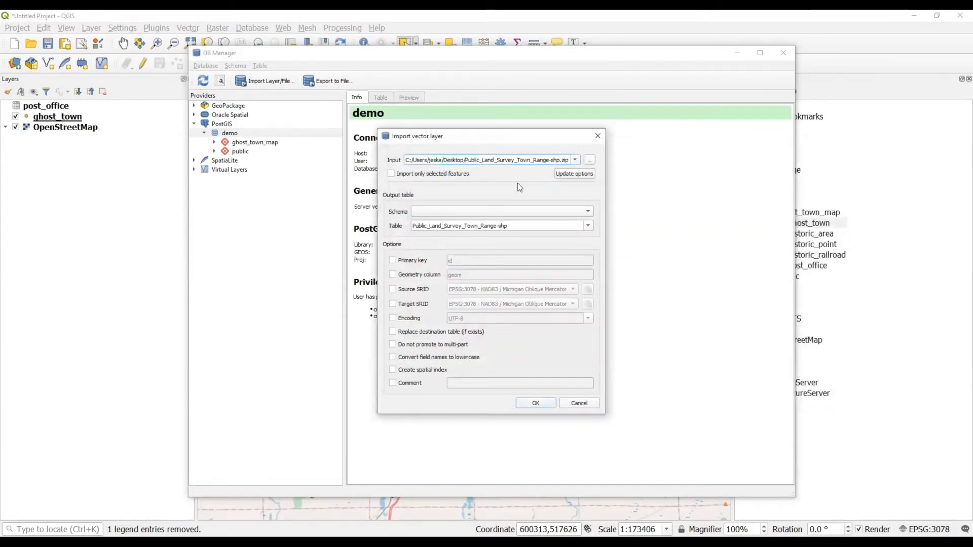
Target the public schema and lowercase the table name to public_land_survey_town_range.
click(493, 211)
click(494, 221)
key(BackSpace)
text(p)
key(Right)
key(BackSpace)
text(l)
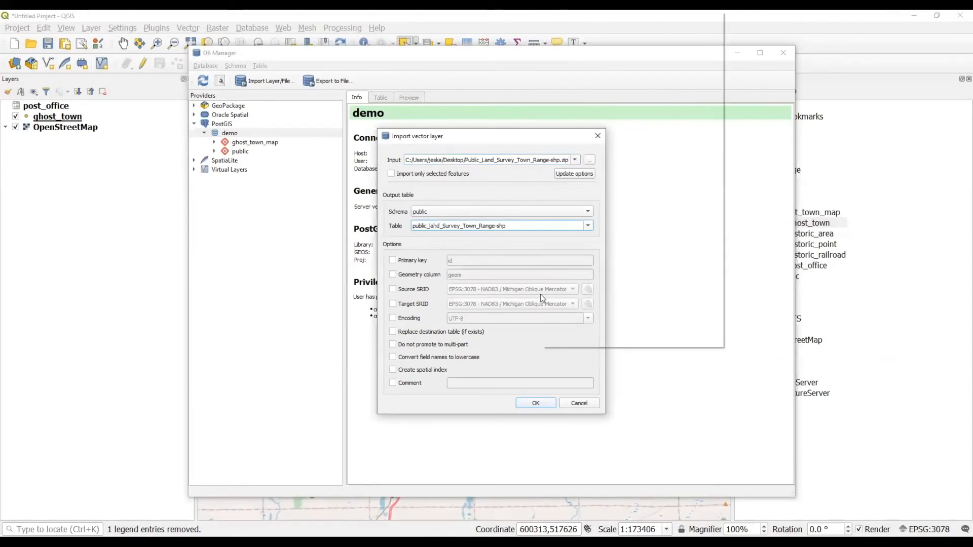
key(Right)
key(Right)
key(Right)
key(Right)
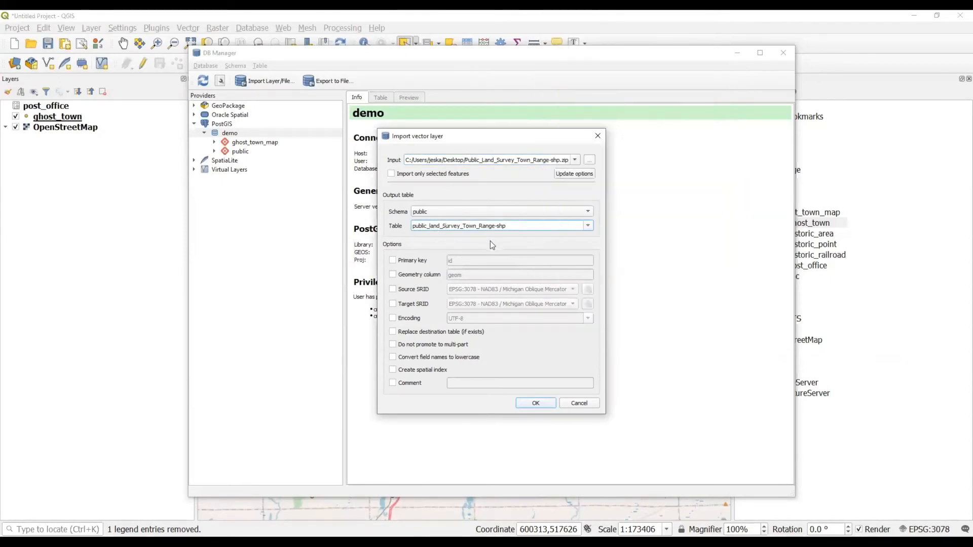
key(Delete)
text(s)
key(Right)
key(Right)
Leave the target CRS unset, convert field names to lowercase, and run the import.
click(416, 306)
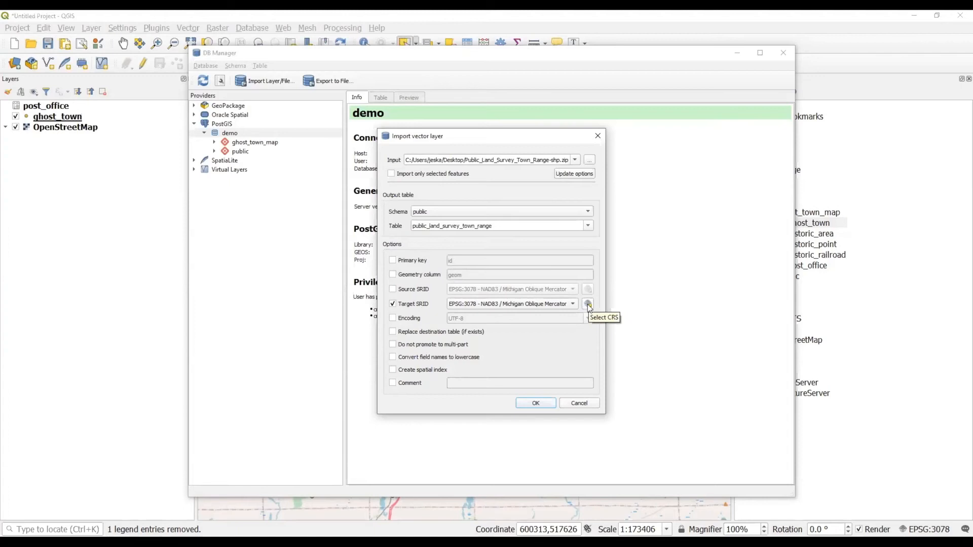
click(413, 304)
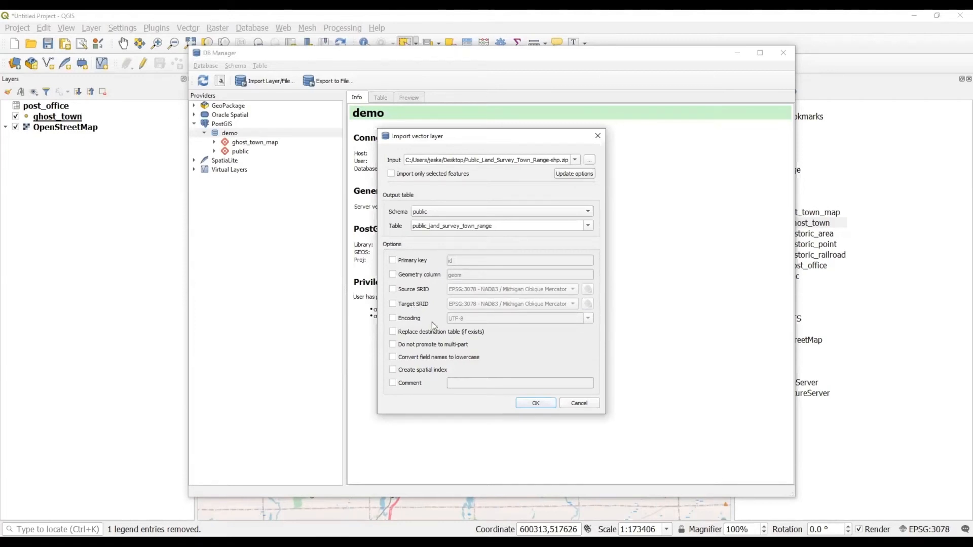
click(444, 358)
click(541, 403)
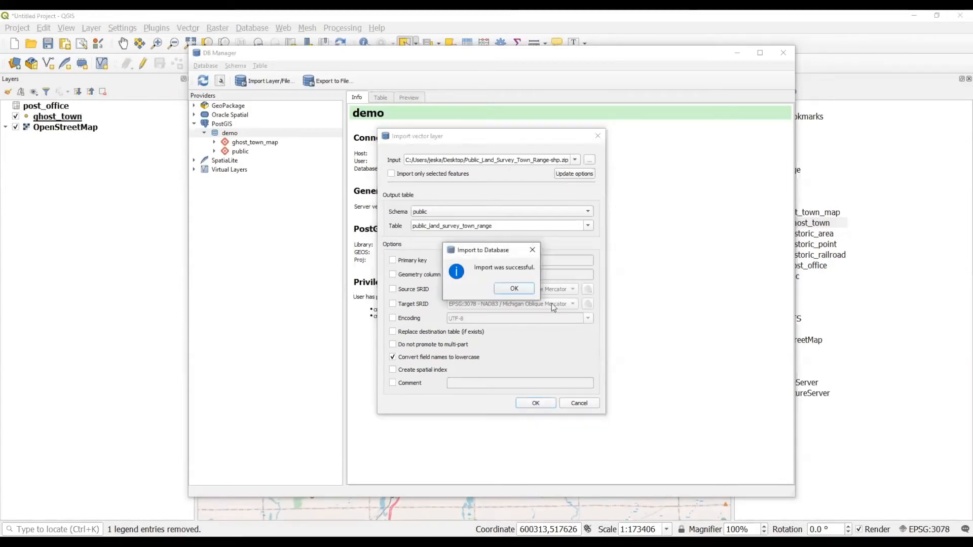
Acknowledge the import and drag public_land_survey_town_range from Browser onto the map.
click(516, 289)
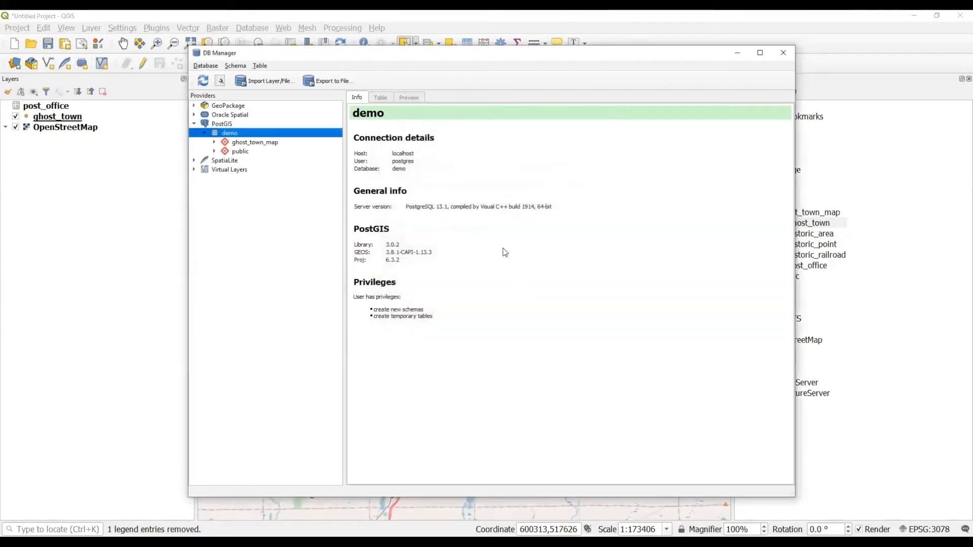
click(738, 54)
click(762, 278)
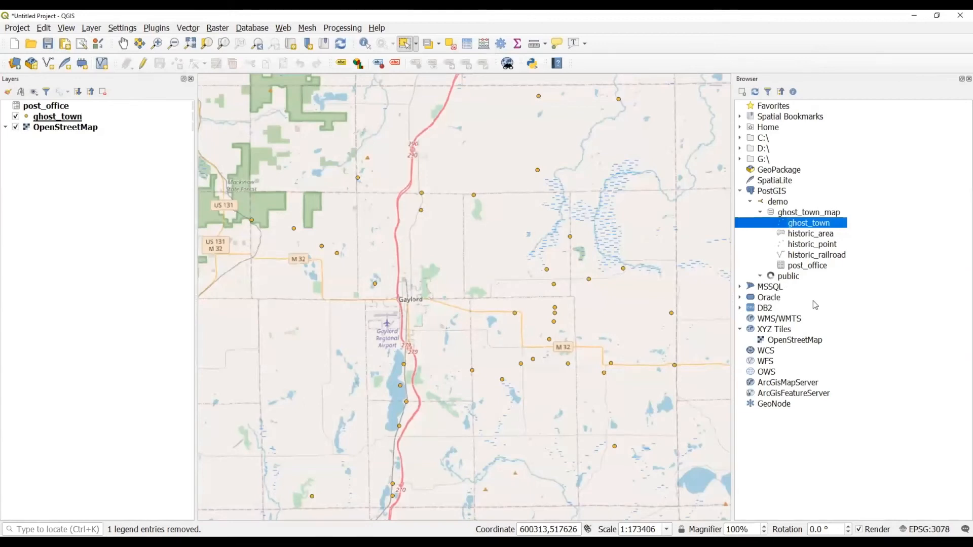
drag(855, 419, 530, 391)
Zoom to the town range grid's full Michigan extent and bring DB Manager back.
right_click(147, 121)
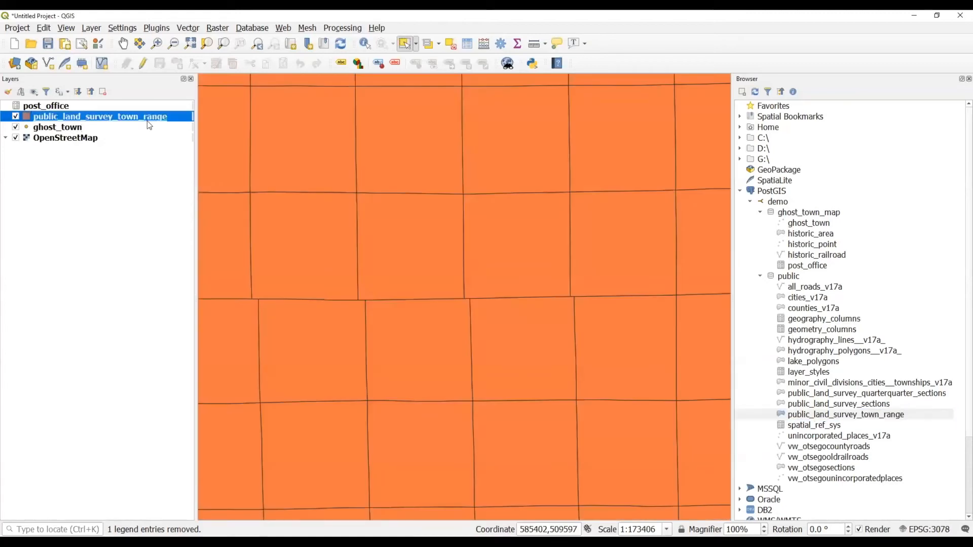
click(150, 126)
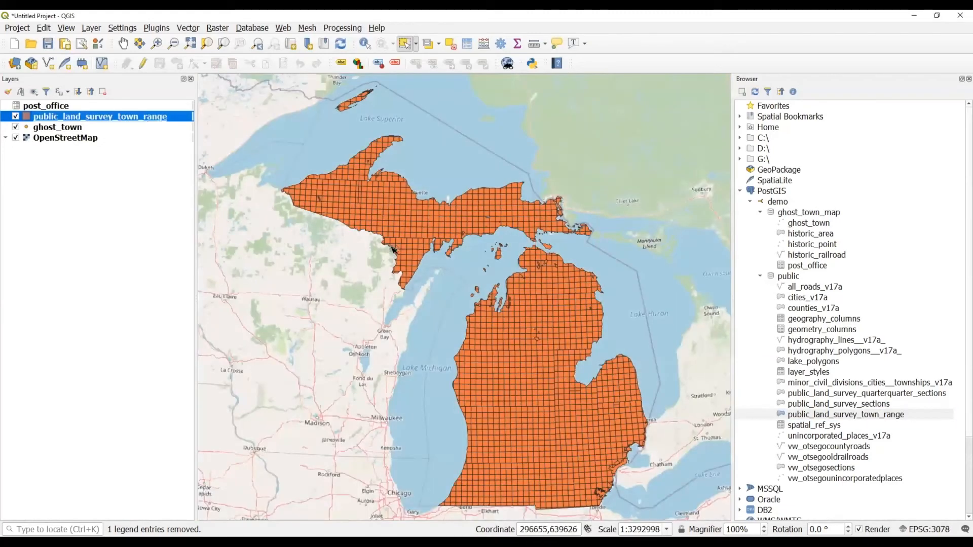
click(434, 542)
click(480, 495)
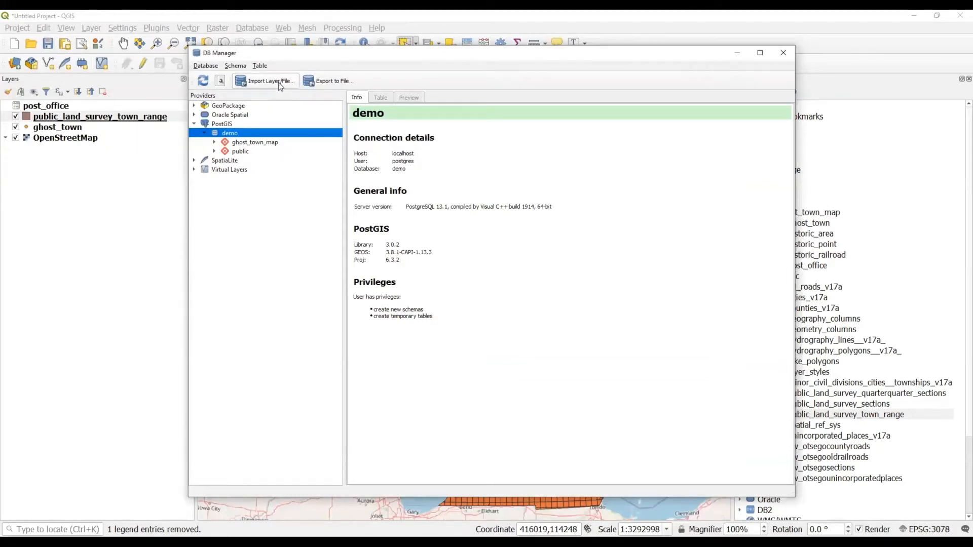
Select the public_land_survey_town_range table in DB Manager's public schema.
click(236, 67)
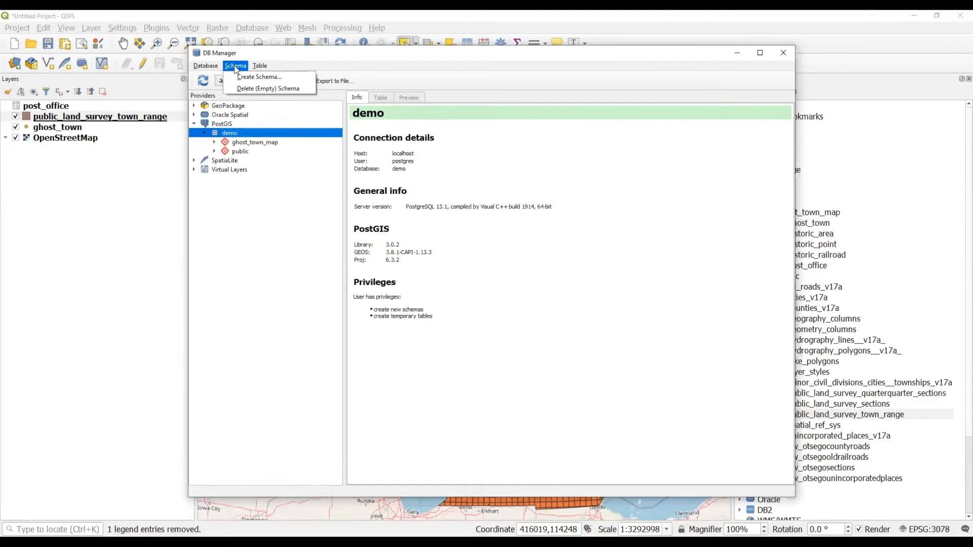
click(261, 67)
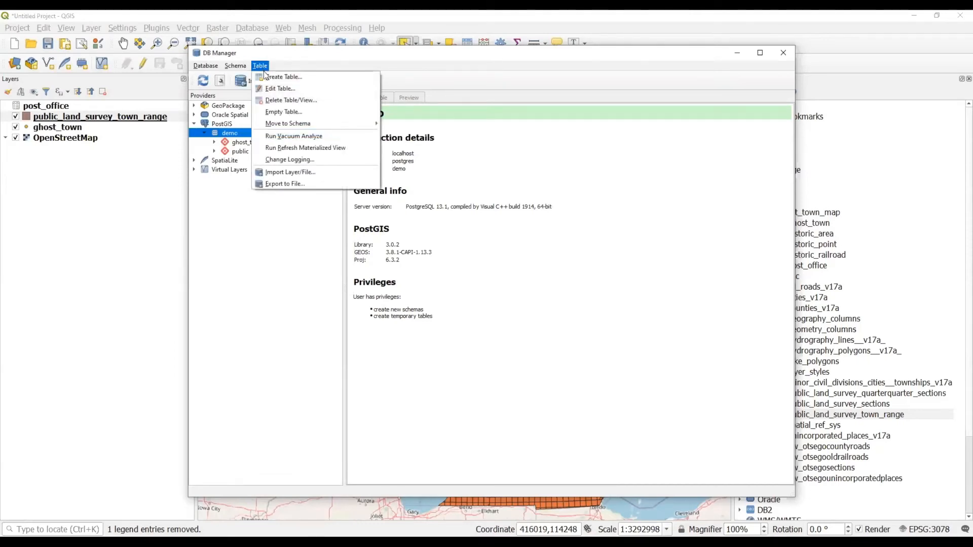
click(211, 65)
click(214, 151)
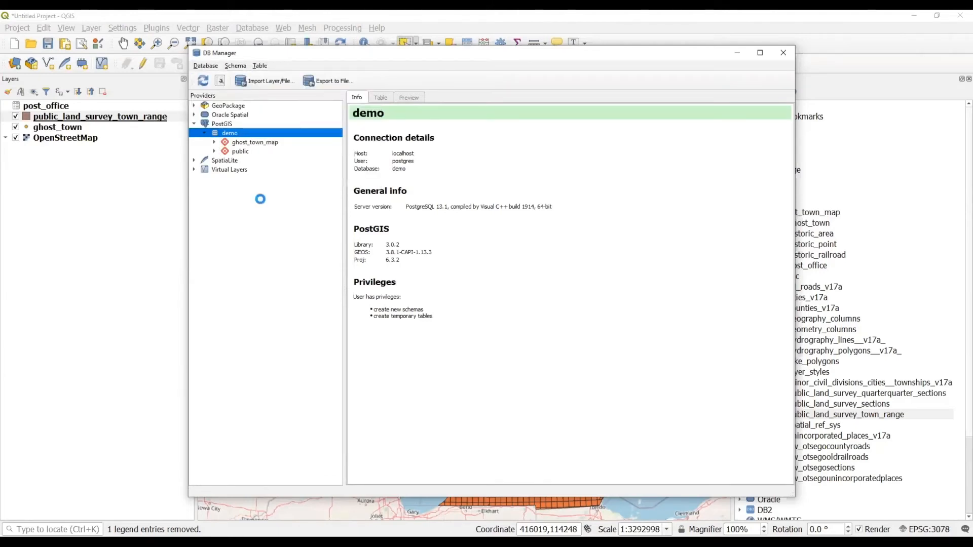
click(307, 269)
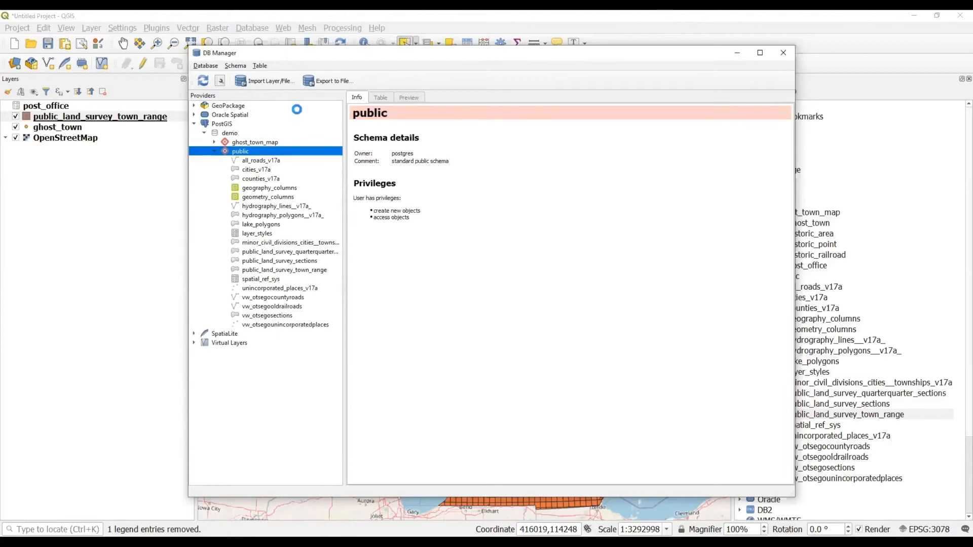
Add a spatial index on the geom column through Edit Table's Indexes tab.
click(260, 65)
click(269, 88)
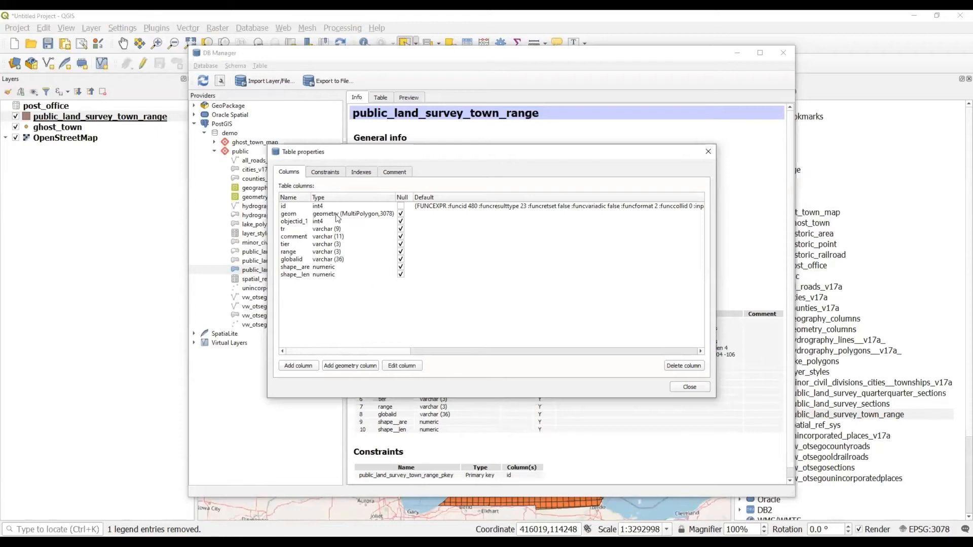
click(328, 173)
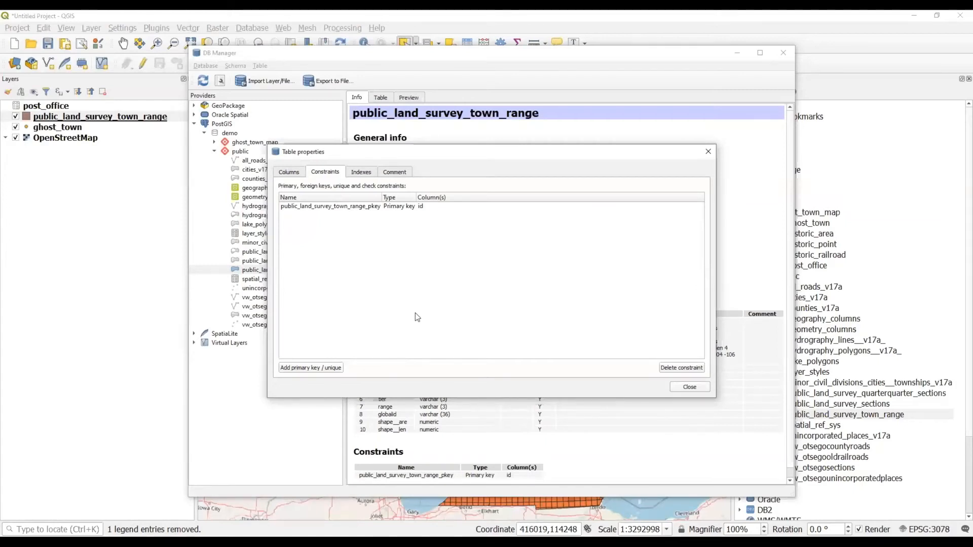
click(362, 172)
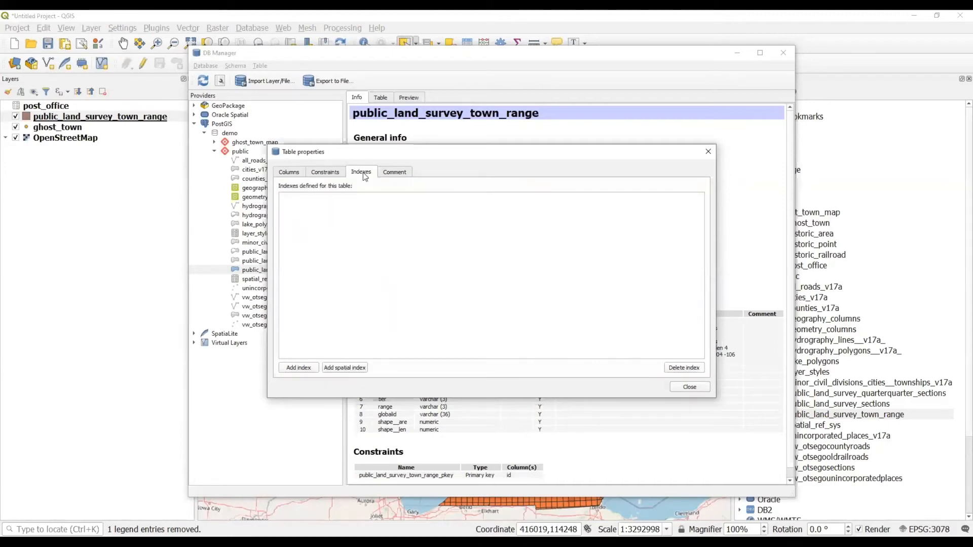
click(347, 368)
click(487, 289)
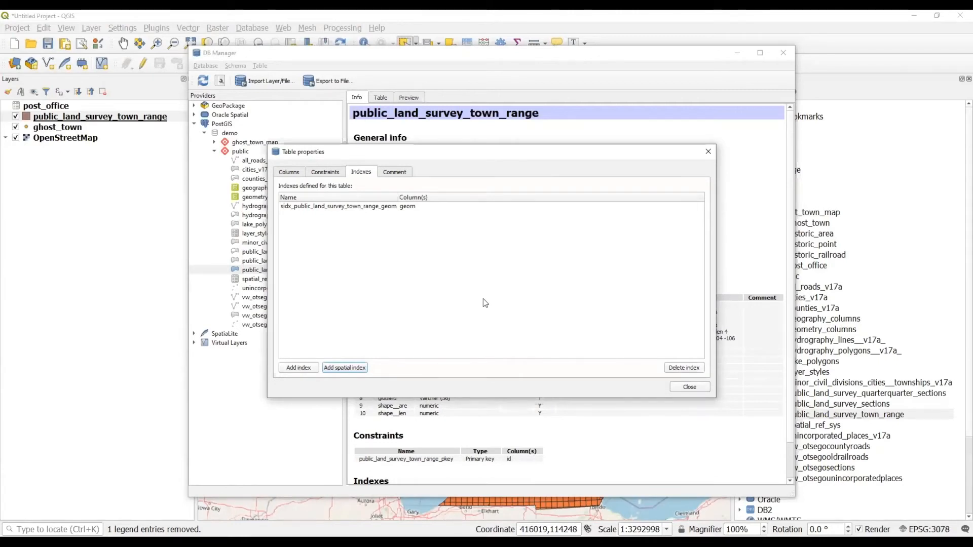
click(689, 387)
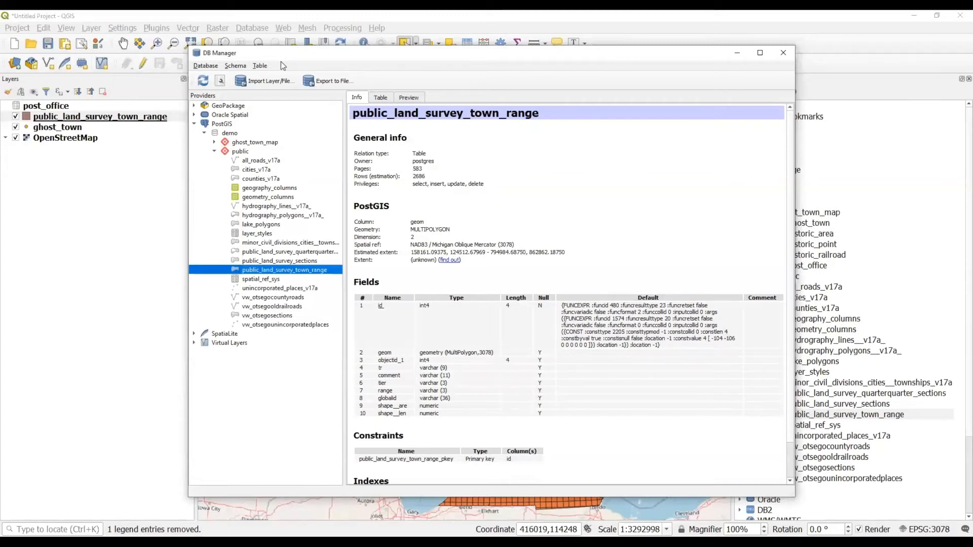
Run SELECT * FROM counties_v17a WHERE name = 'Otsego' in the SQL Window.
click(220, 81)
click(405, 148)
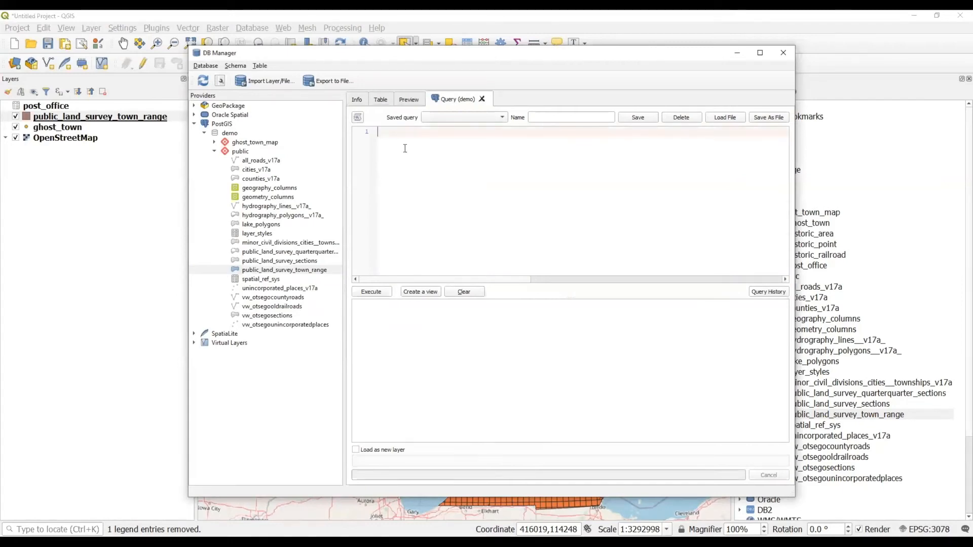
text(SELECT *)
key(Return)
text(FROM coun)
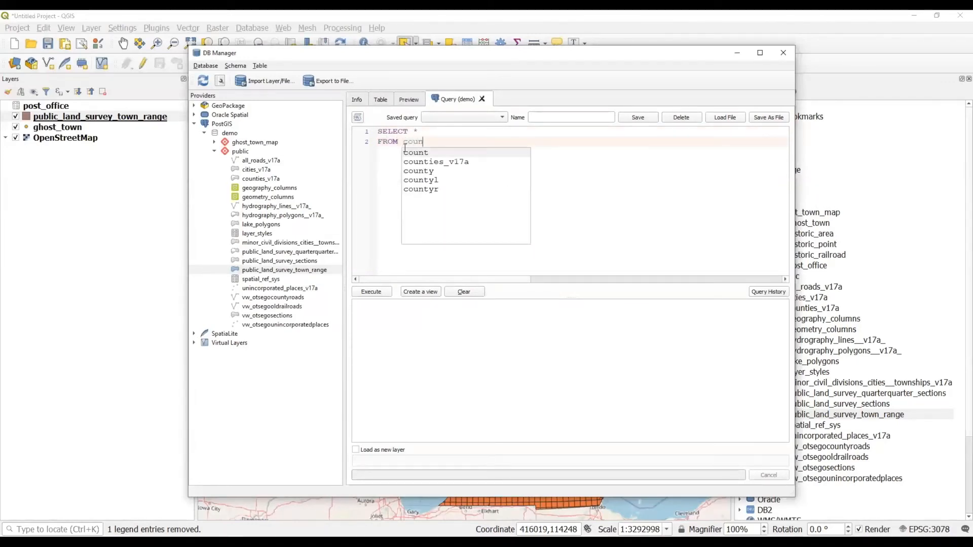
text(t)
double_click(460, 163)
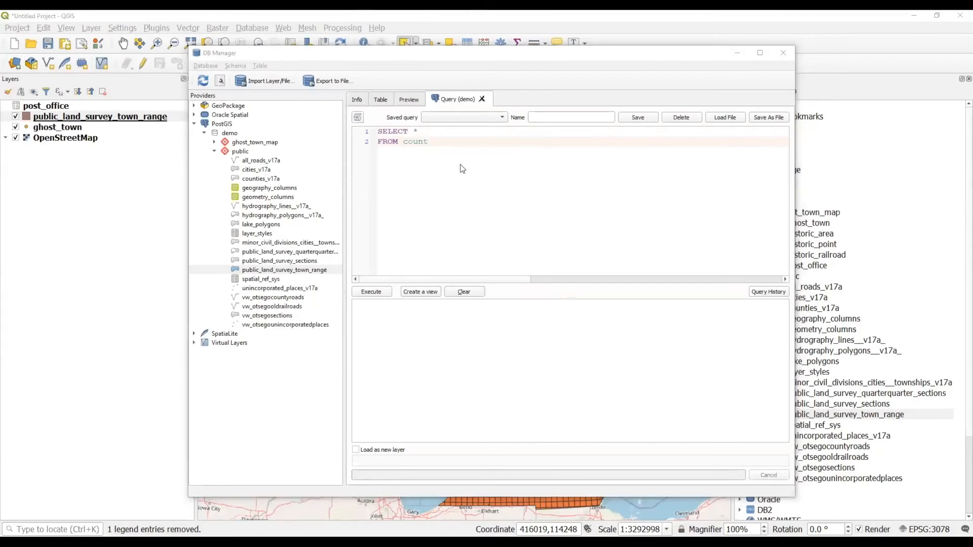
key(Return)
text(WHERE 'Otsego)
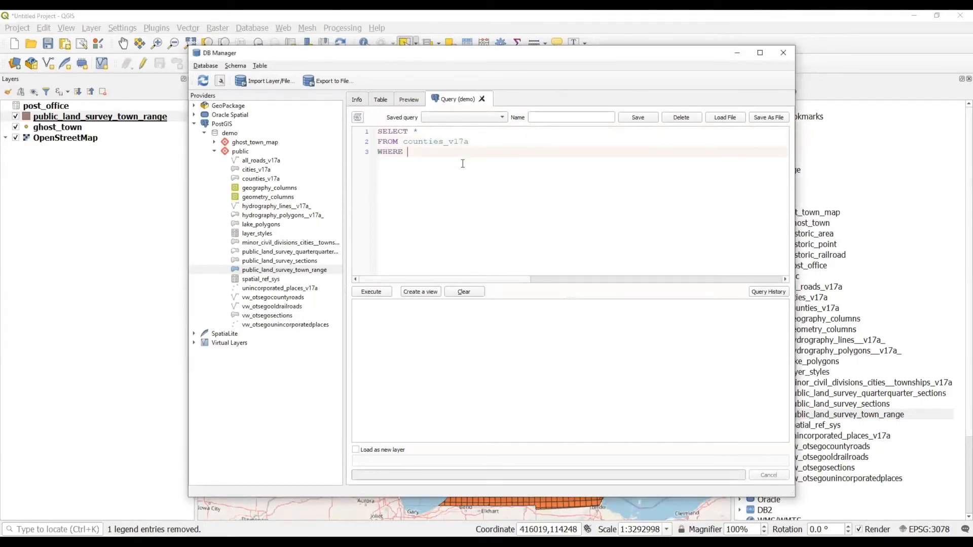
key(BackSpace)
key(BackSpace)
key(BackSpace)
key(BackSpace)
key(BackSpace)
key(BackSpace)
key(BackSpace)
text(name = 'Otsego')
click(379, 295)
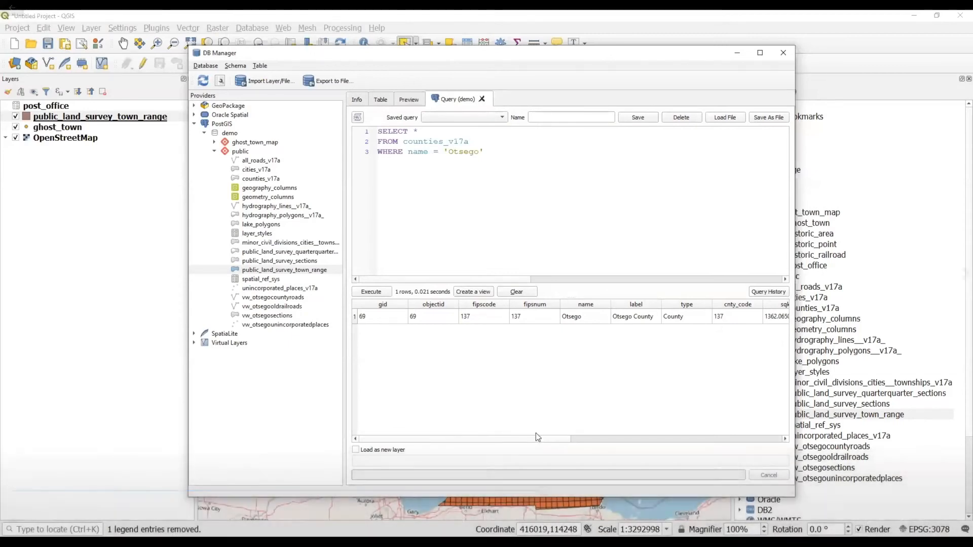
Load the Otsego result onto the map as a new QueryLayer.
click(357, 449)
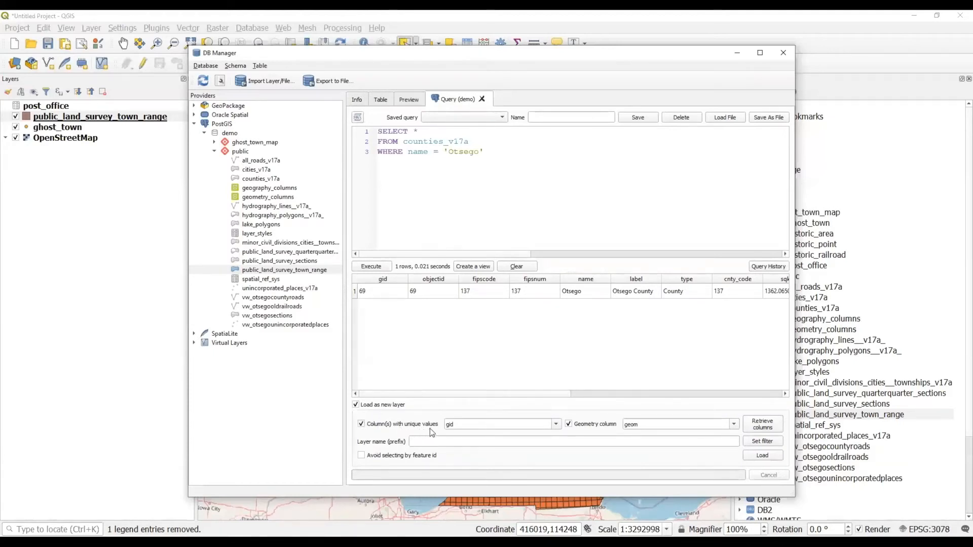
click(760, 456)
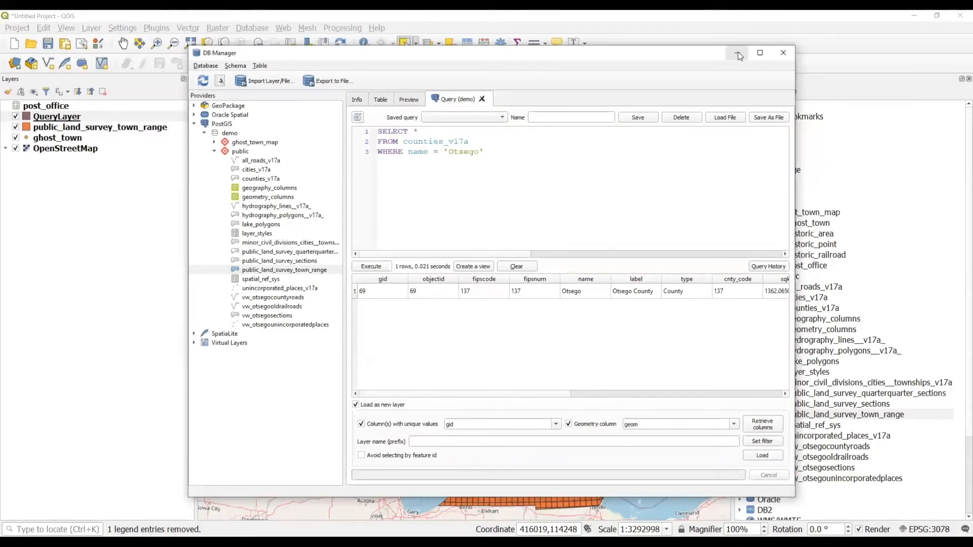
click(738, 54)
Hide the town range grid, zoom to Otsego County, and place QueryLayer below ghost_town.
click(16, 127)
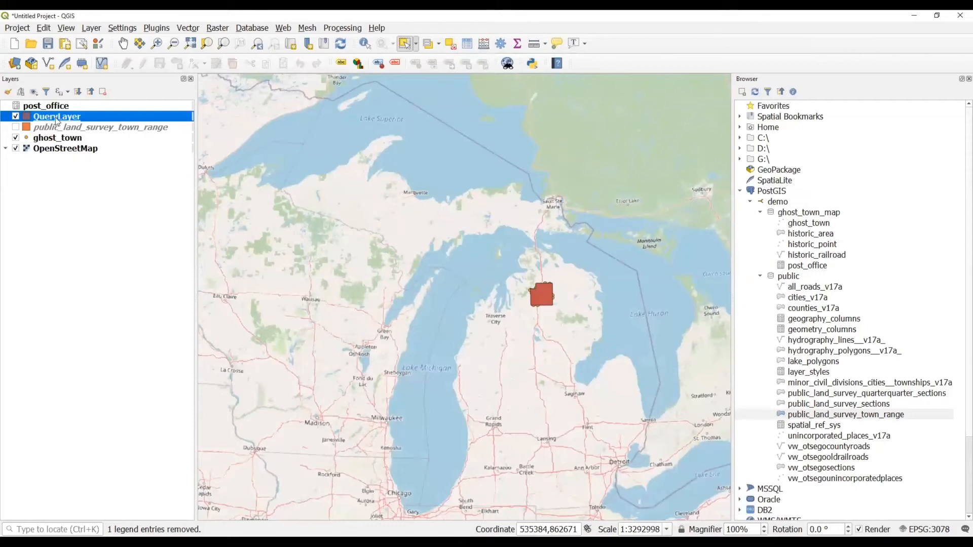
right_click(57, 120)
click(84, 123)
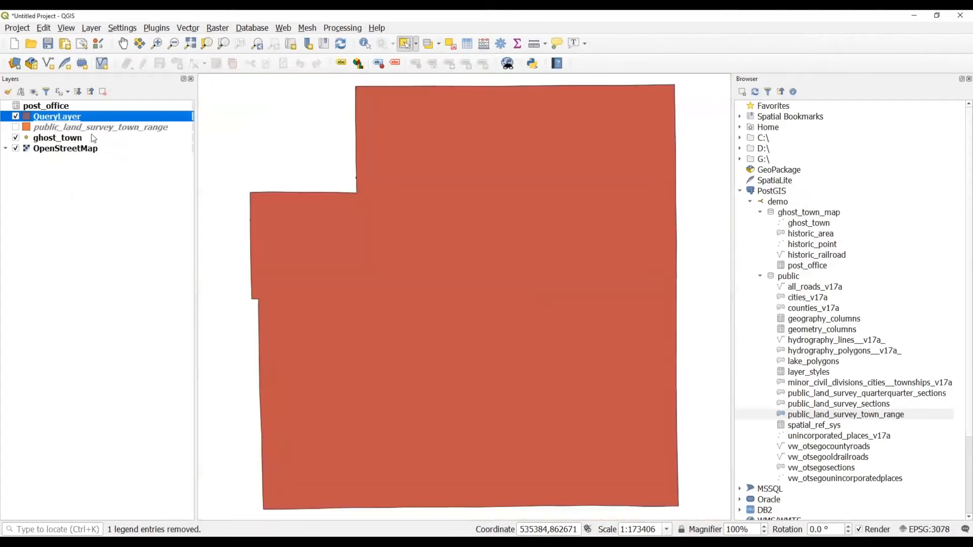
drag(64, 117, 69, 144)
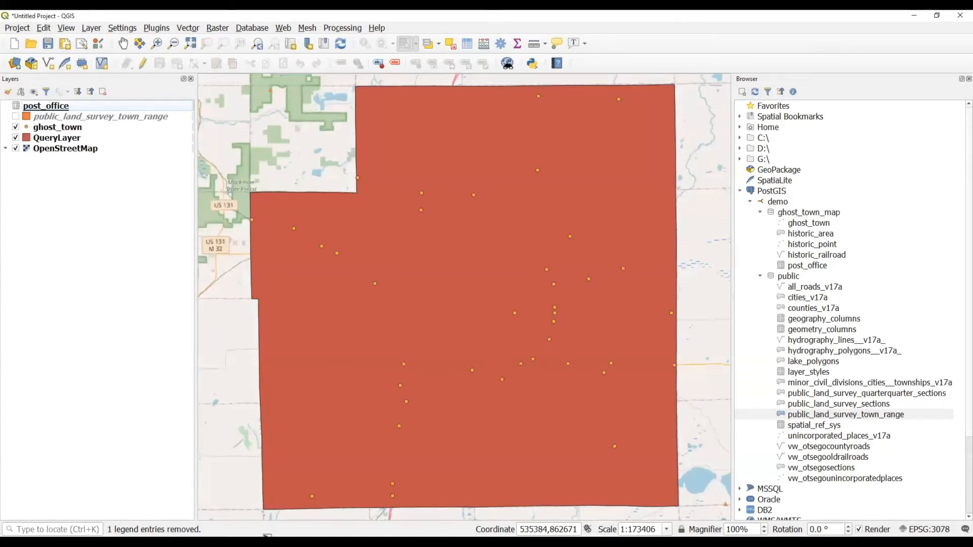
Select and copy the four-line hydrography lines query in postgisDay.sql.
click(434, 543)
click(489, 507)
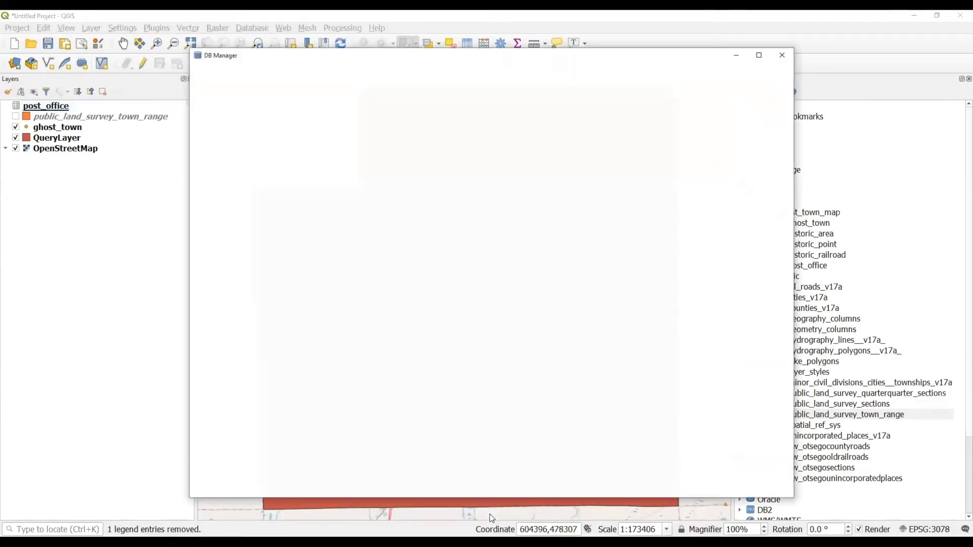
click(458, 544)
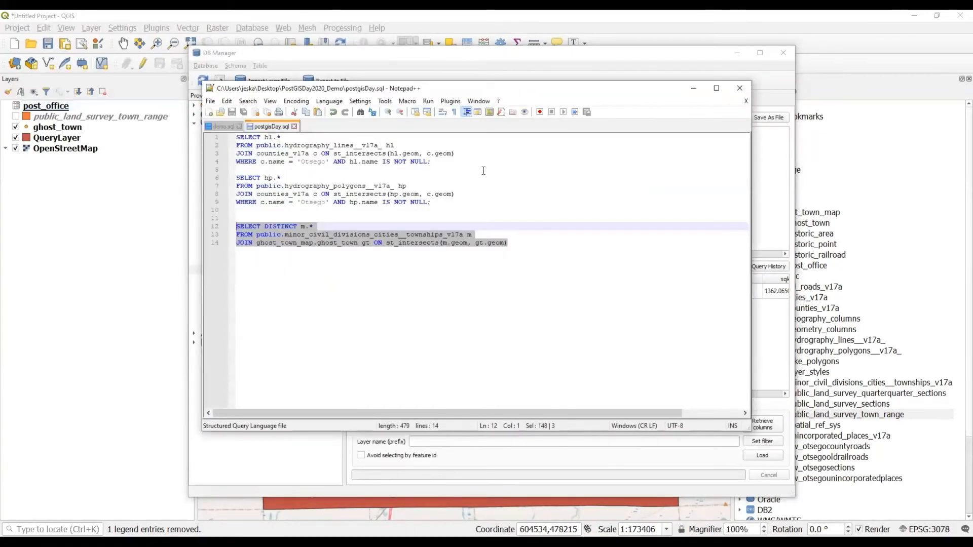
click(432, 202)
drag(431, 162, 237, 138)
key(ctrl+c)
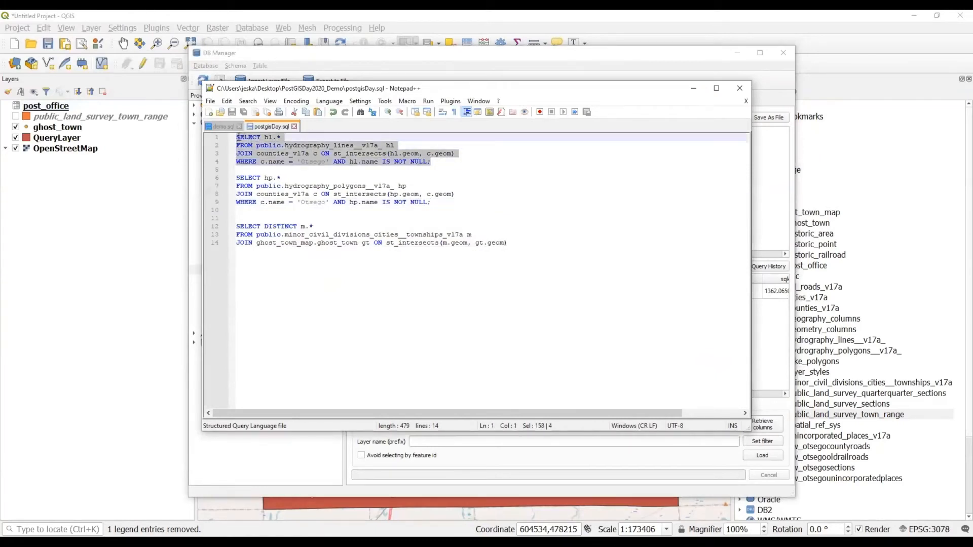
Replace the county query in DB Manager with the pasted Otsego hydrography-lines query.
click(693, 88)
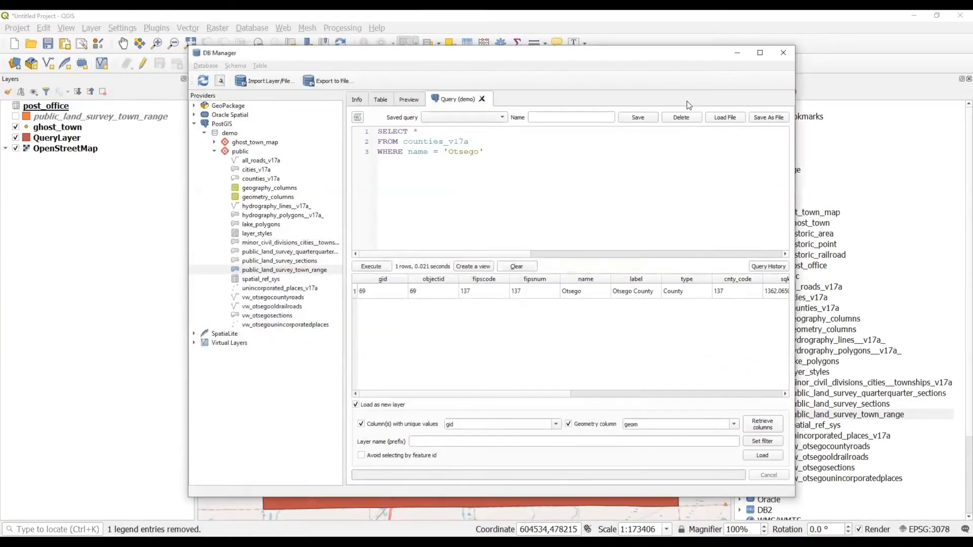
click(487, 153)
key(ctrl+a)
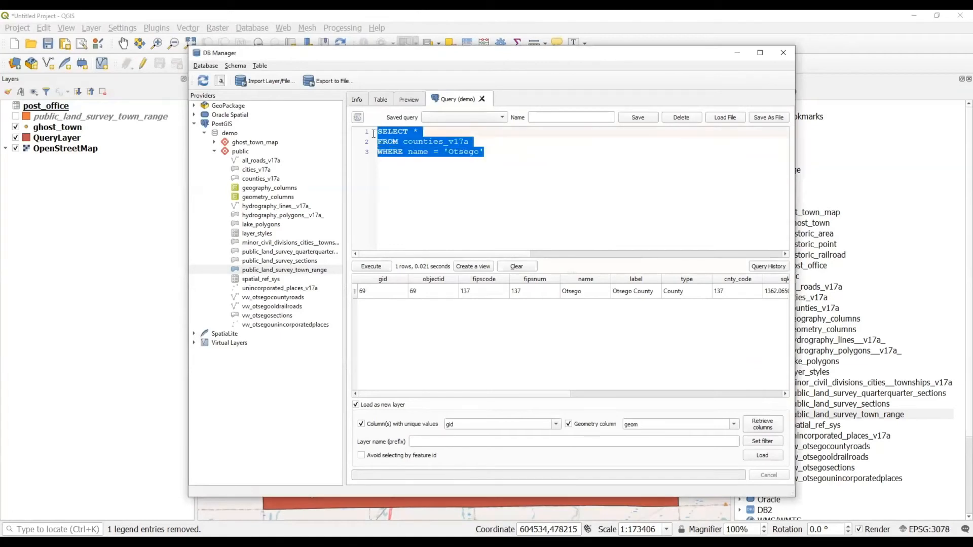
key(ctrl+v)
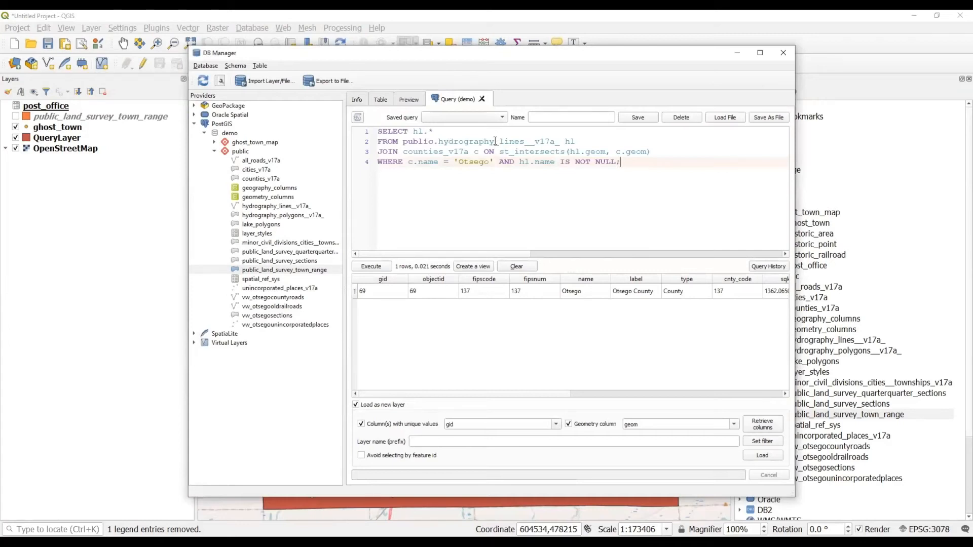
drag(438, 142, 524, 142)
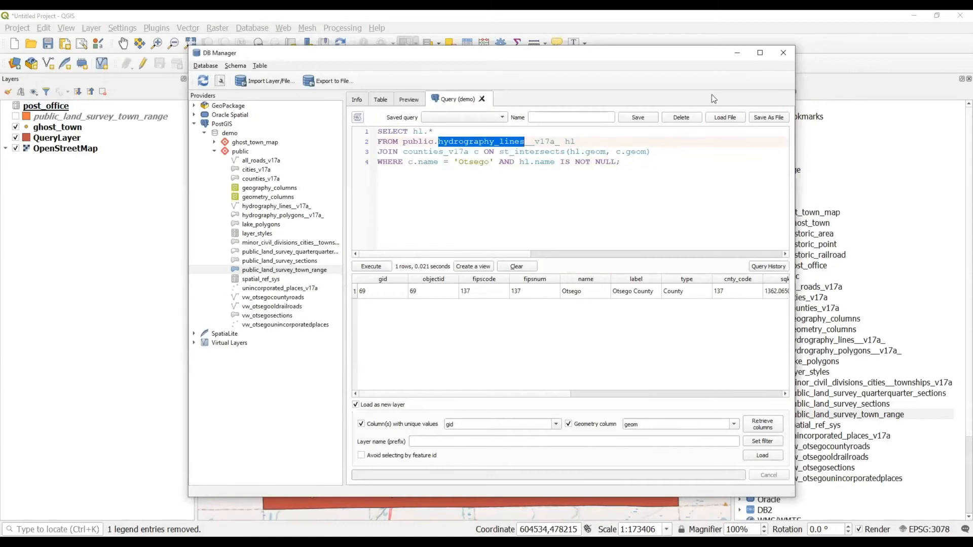
Add hydrography_lines__v17a_ to the map and zoom to its statewide extent.
click(737, 53)
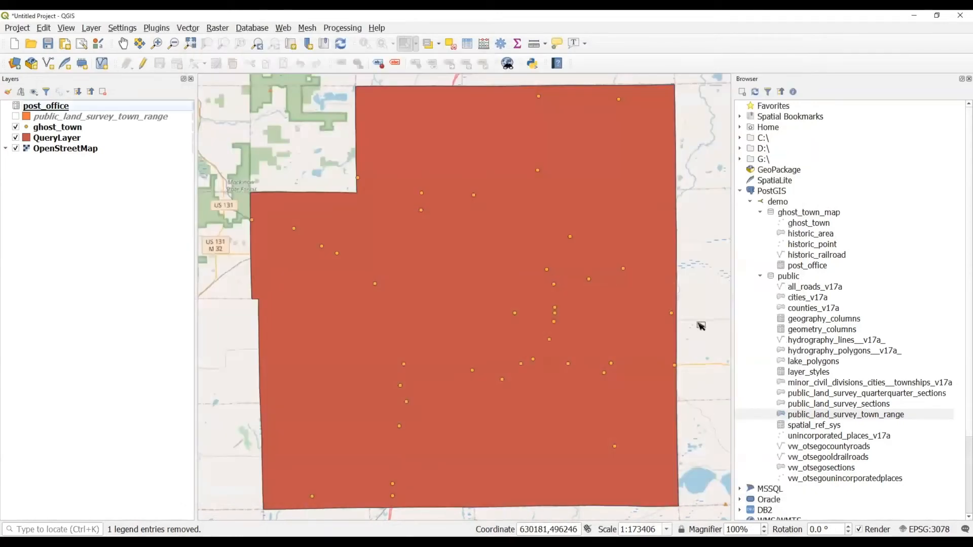
drag(836, 340, 207, 176)
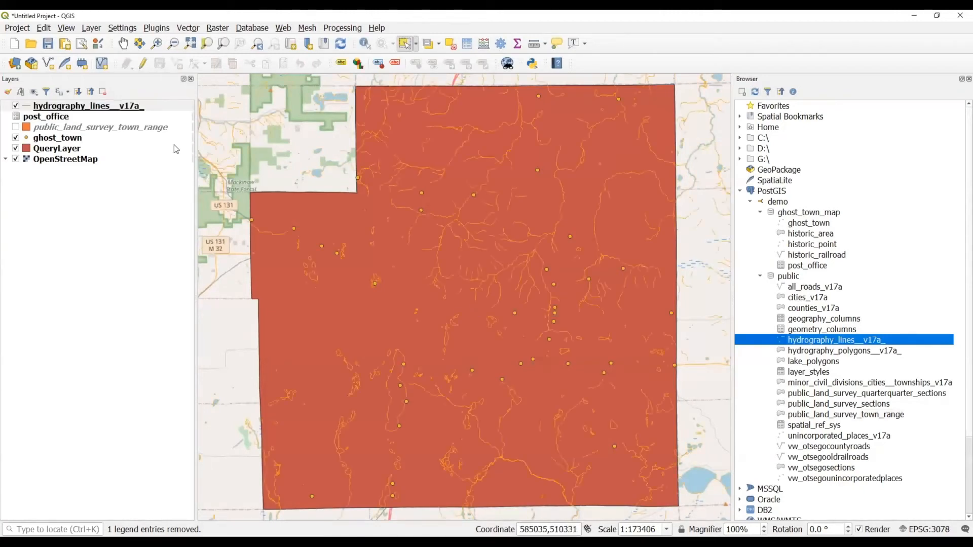
click(99, 109)
right_click(100, 112)
click(113, 116)
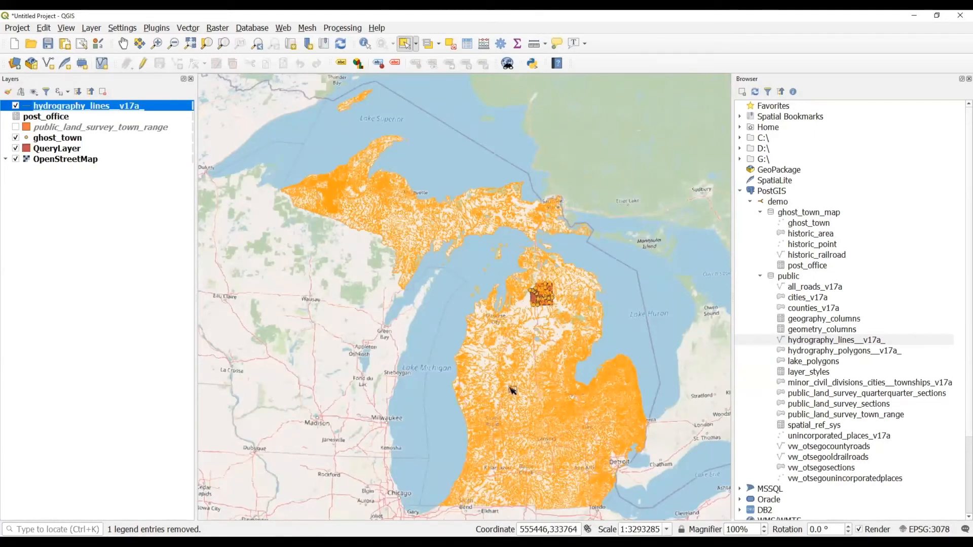
click(469, 506)
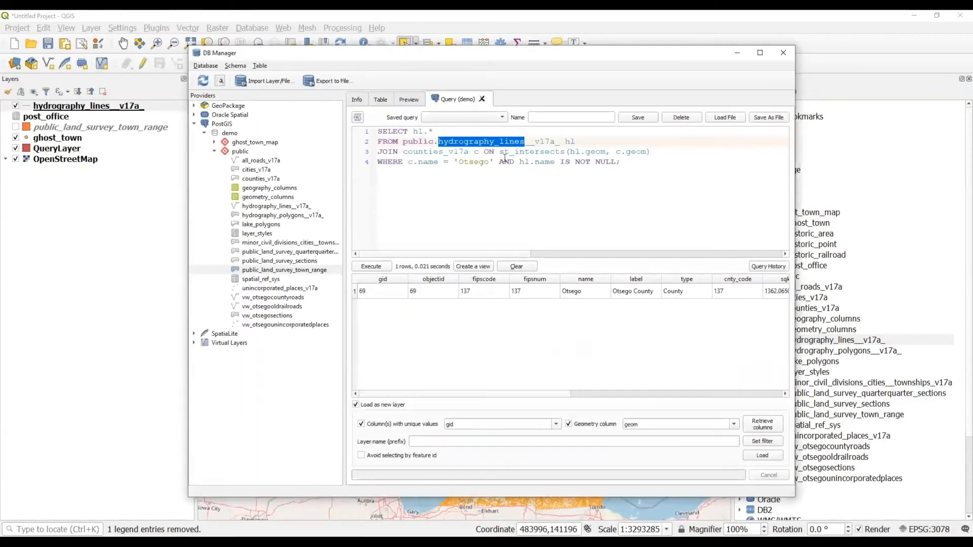
Execute the Otsego hydrography st_intersects query, returning 164 rows.
click(432, 131)
drag(512, 151, 568, 153)
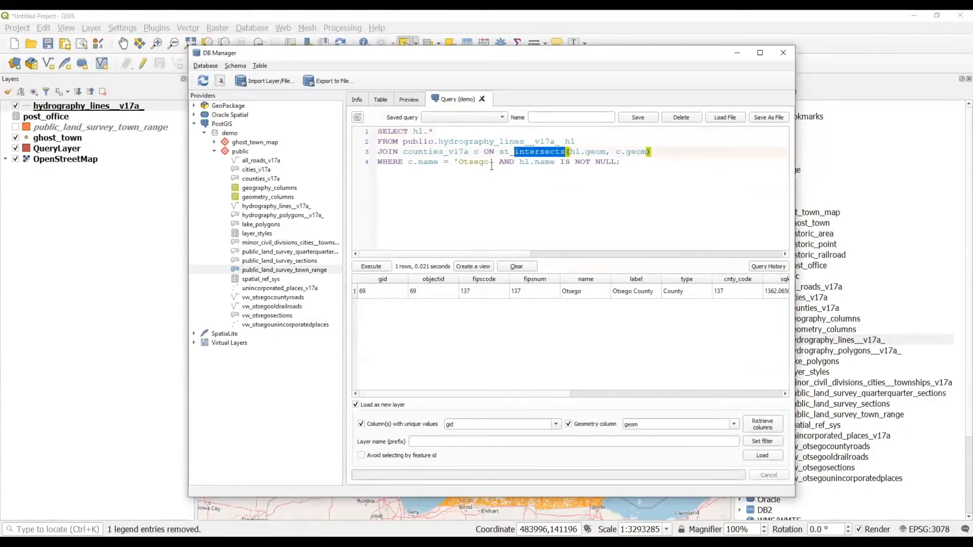
click(635, 161)
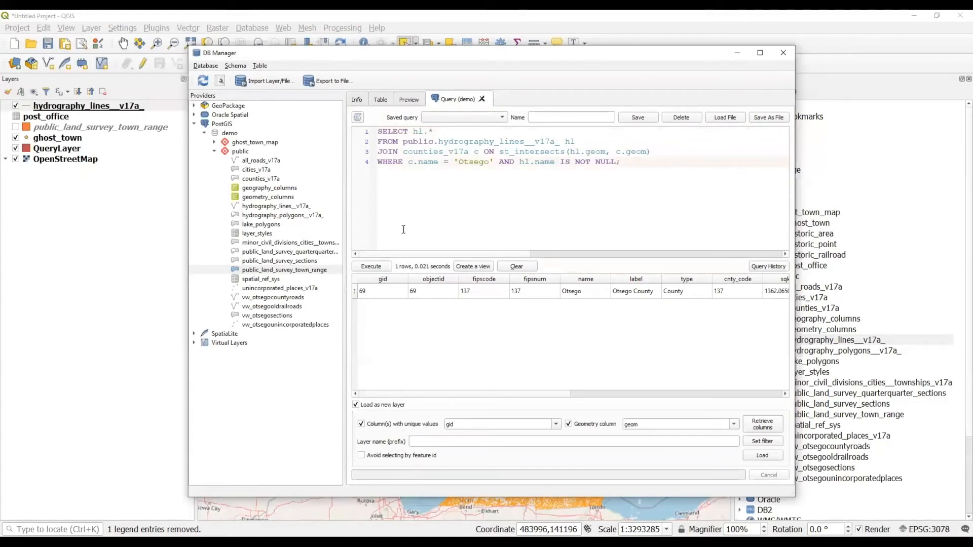
key(ctrl+r)
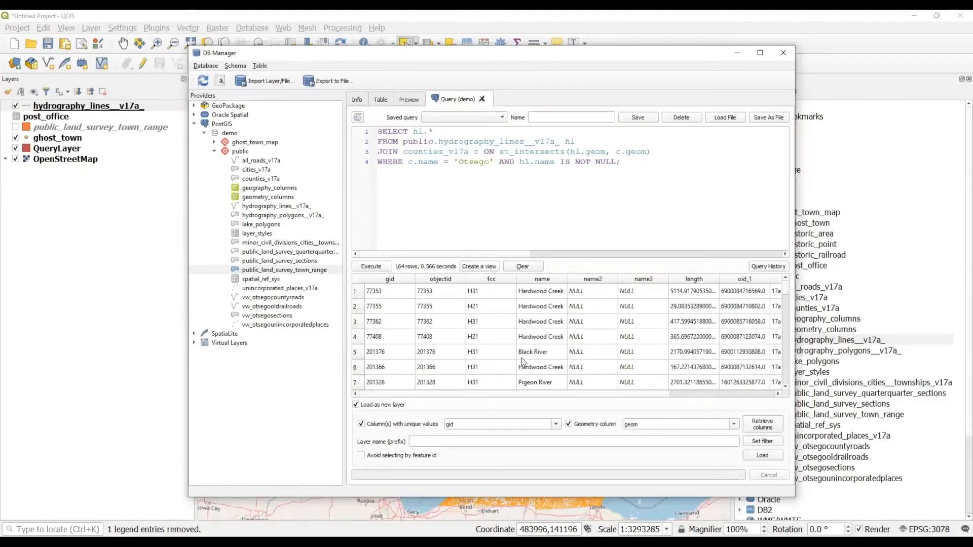
Save the query as the PostGIS view vw_otsego_hydro_lines.
click(478, 266)
text(vw_)
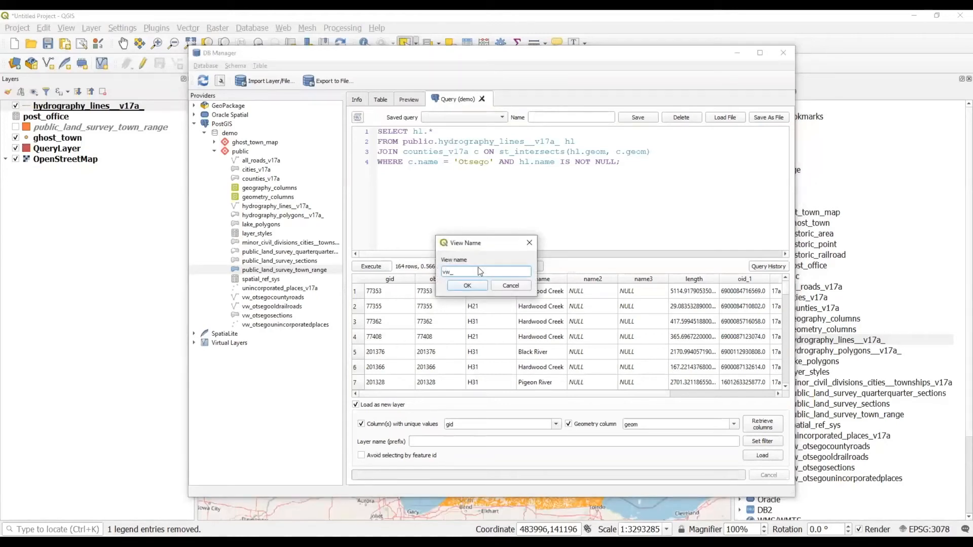
text(otsego)
text(_d)
text(ydro_lines)
click(475, 287)
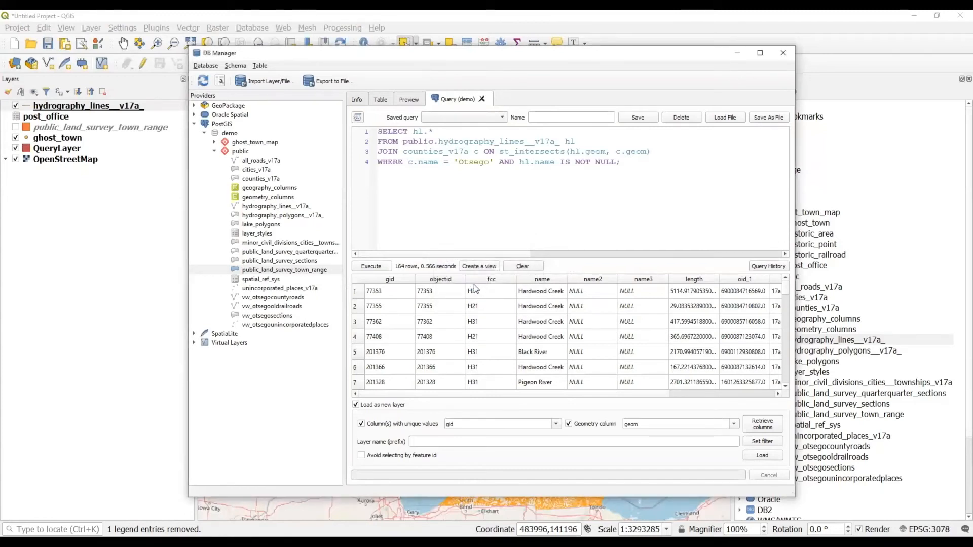
Refresh the Browser and remove the statewide hydrography_lines__v17a_ layer from the map.
click(737, 54)
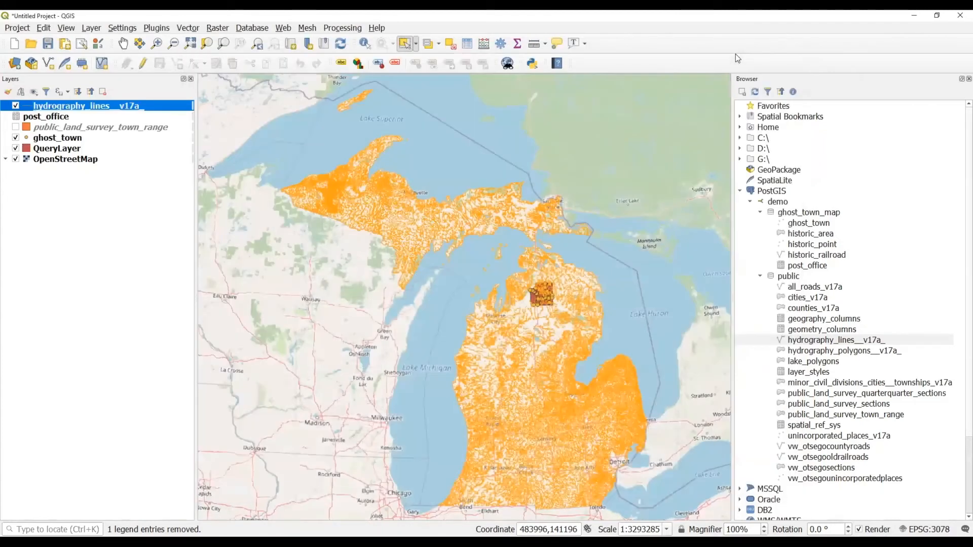
click(760, 93)
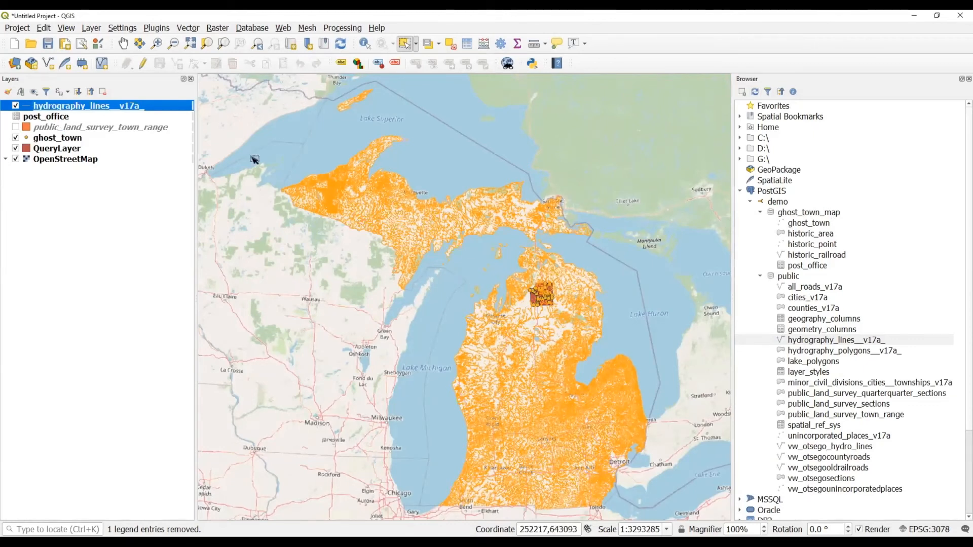
right_click(80, 105)
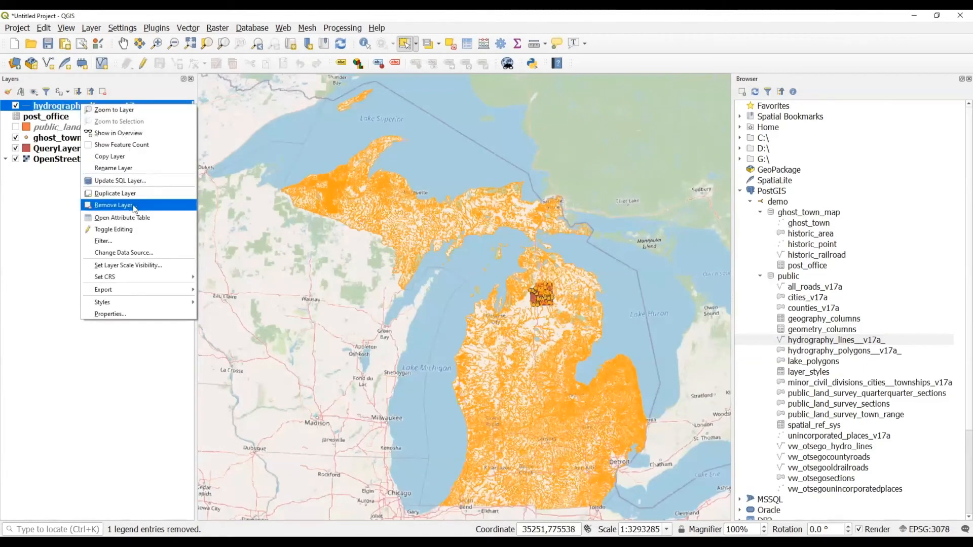
click(135, 204)
click(480, 289)
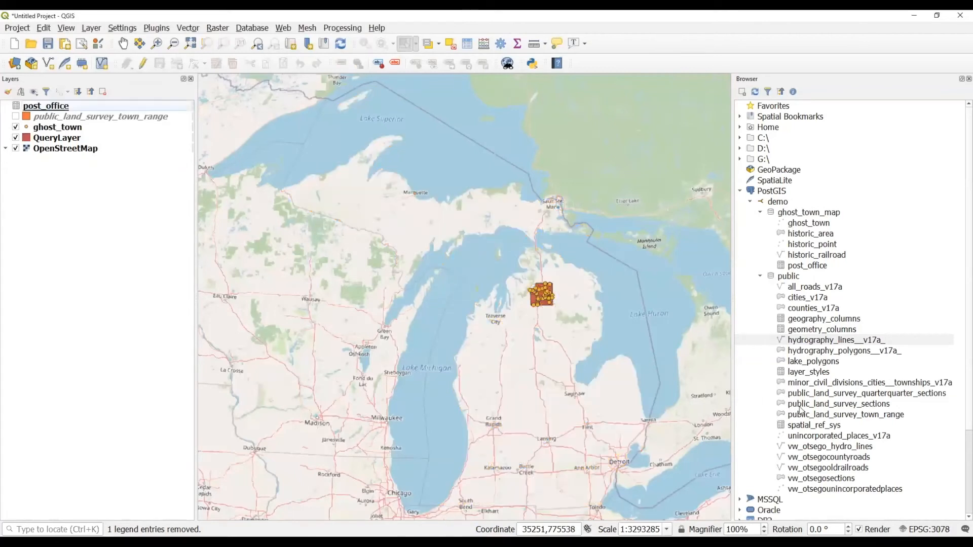
Add the vw_otsego_hydro_lines view to the map and zoom to its extent.
drag(820, 447, 502, 394)
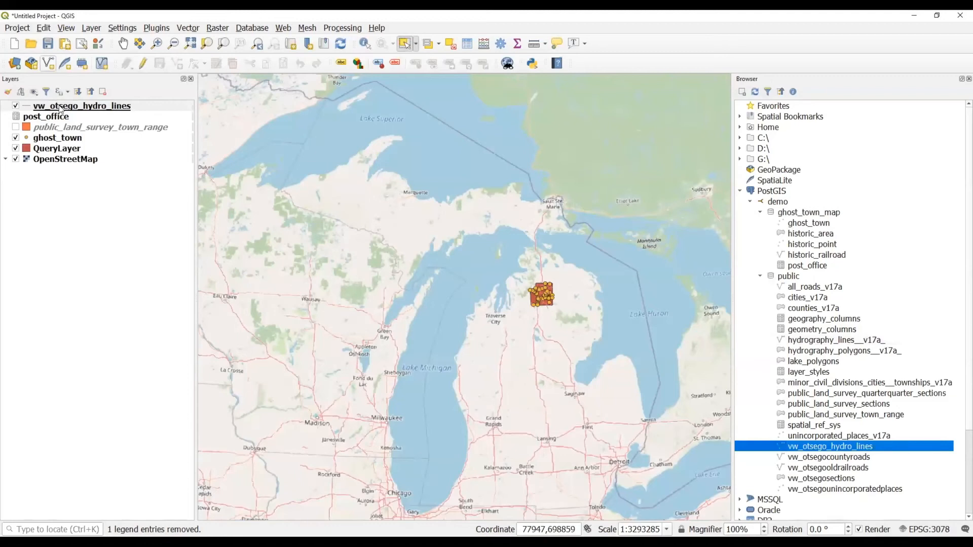
right_click(62, 108)
click(79, 115)
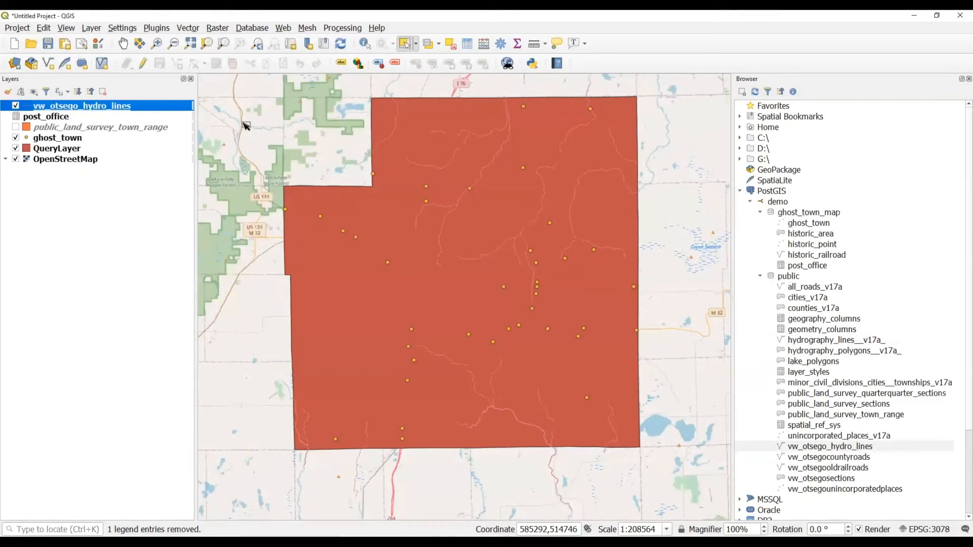
click(659, 544)
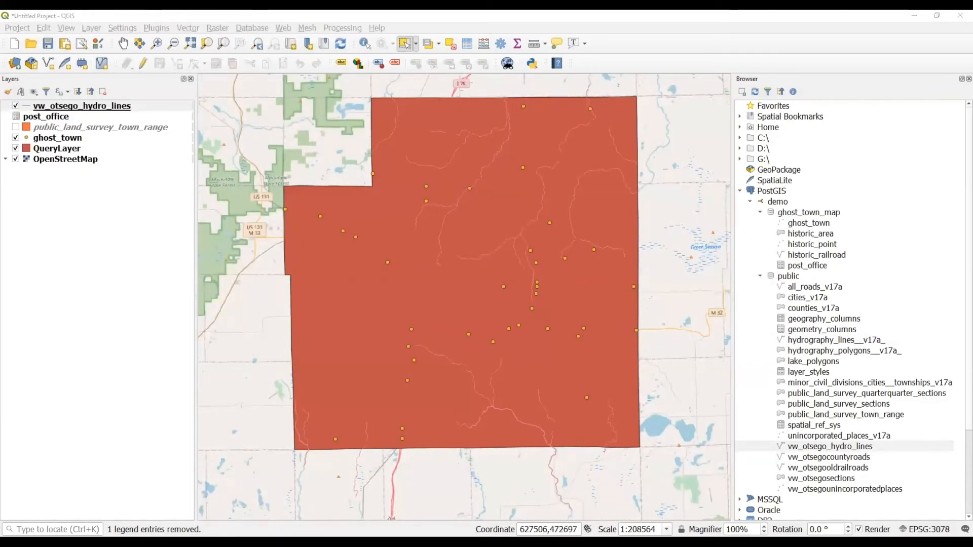
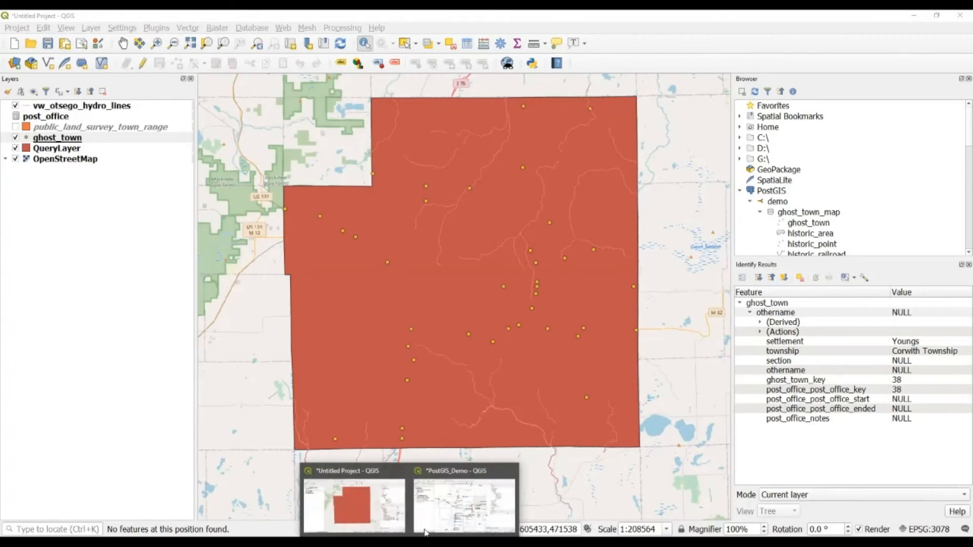
In PostGIS_Demo, add a second ghost_town layer from the PostGIS Browser.
click(439, 506)
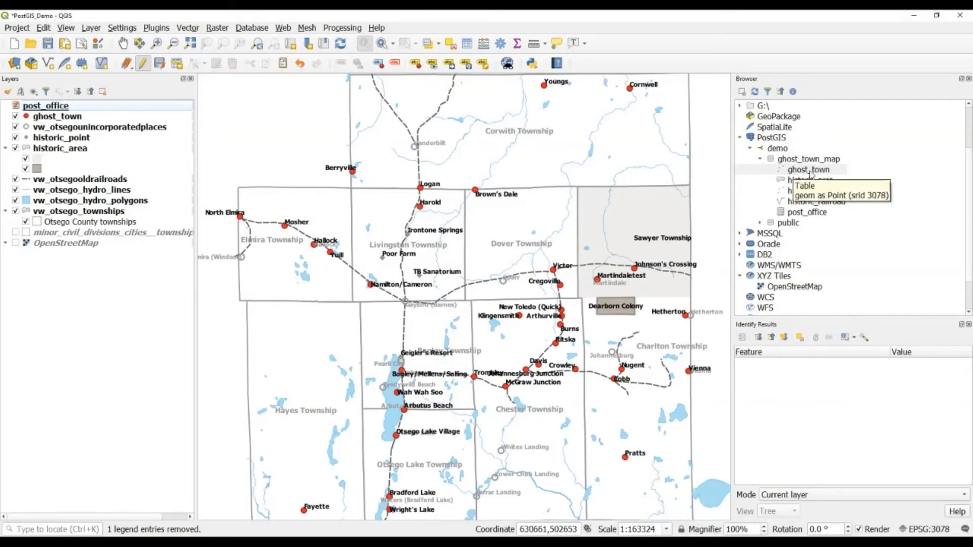
drag(809, 174, 613, 230)
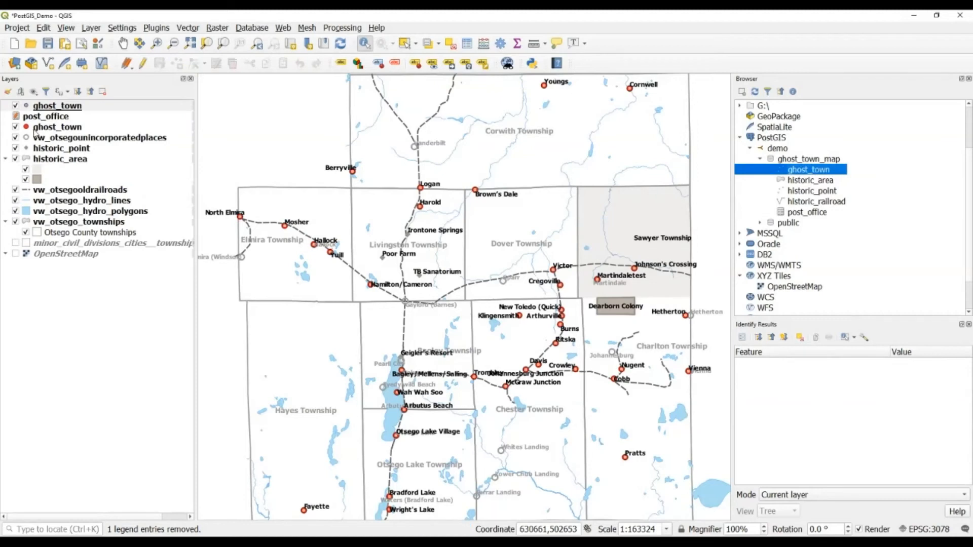
click(16, 127)
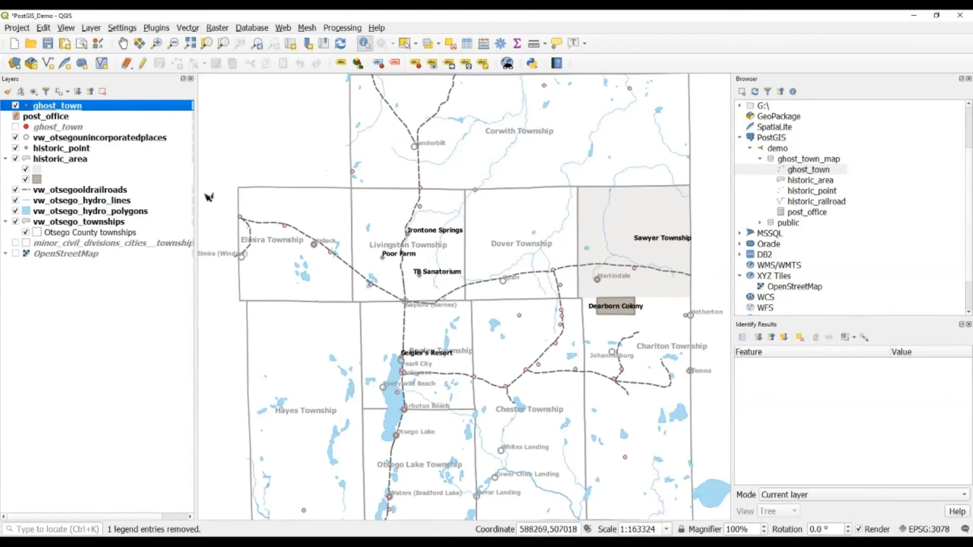
click(16, 128)
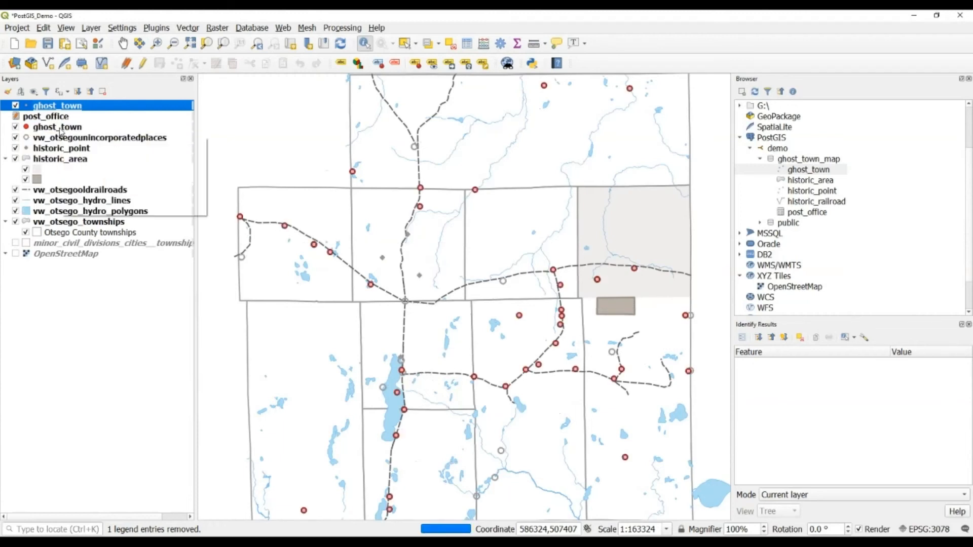
Copy the original ghost_town layer's style and paste it onto the new ghost_town layer.
right_click(60, 128)
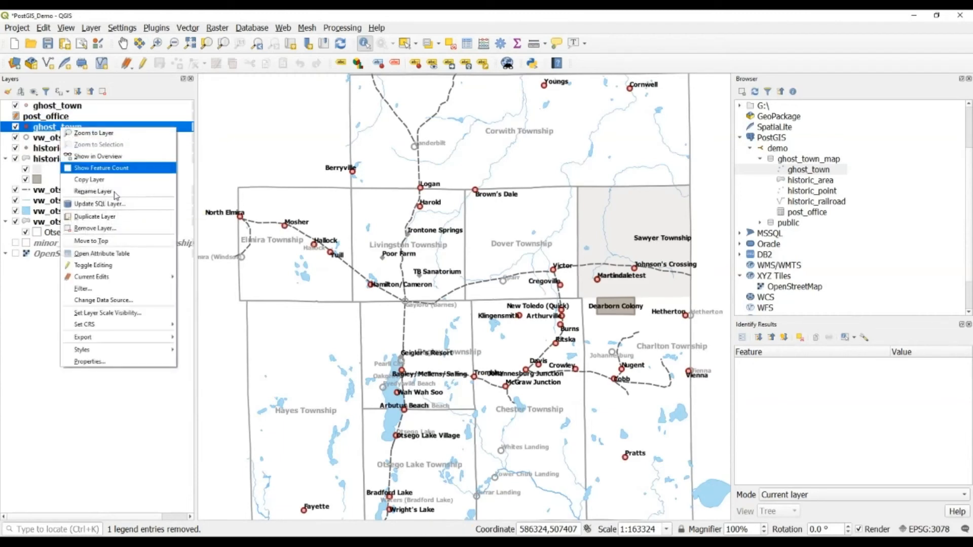
mouse_move(159, 350)
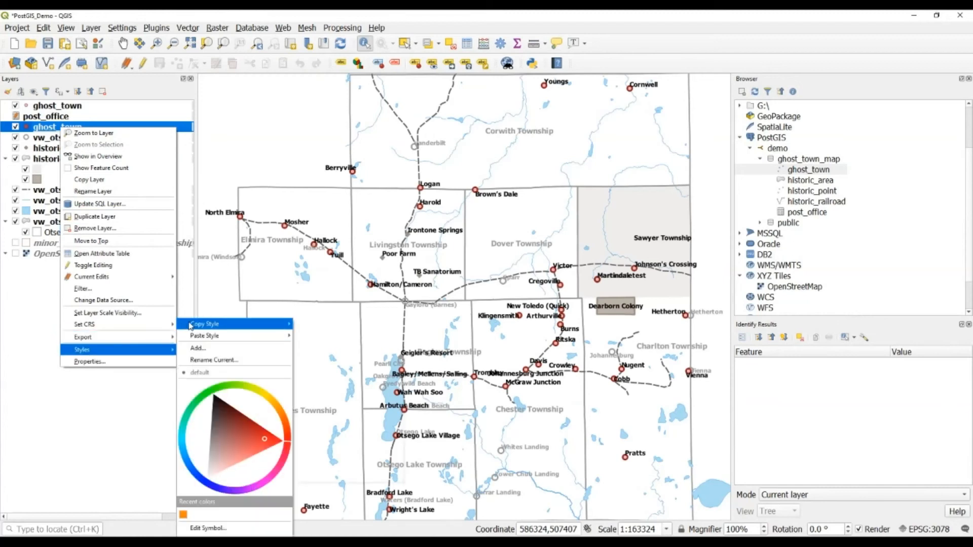
mouse_move(190, 326)
click(325, 326)
click(73, 108)
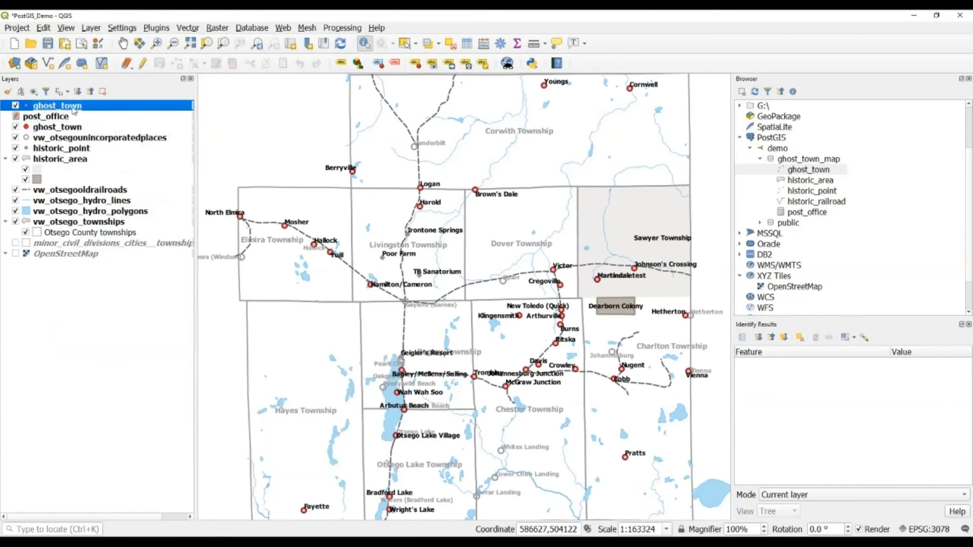
right_click(73, 108)
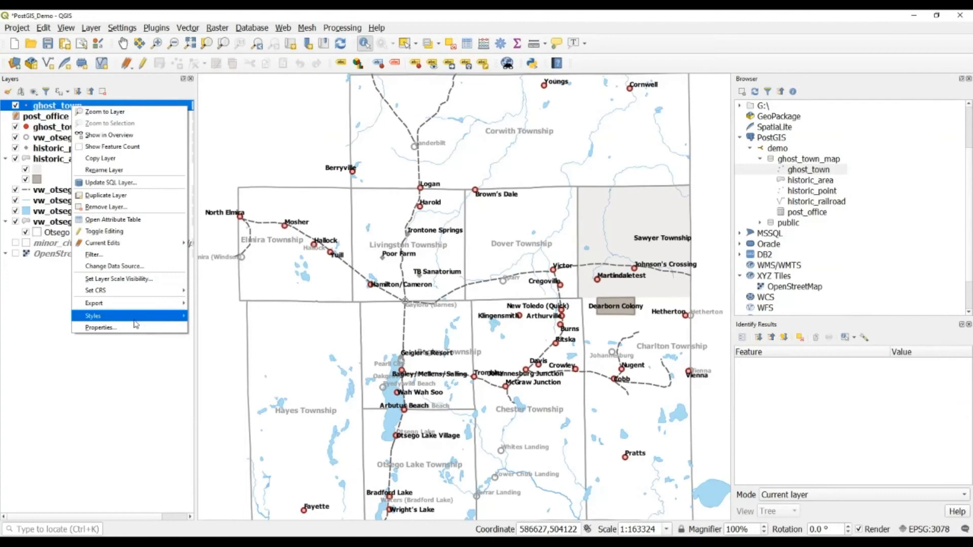
mouse_move(136, 325)
mouse_move(218, 327)
click(330, 327)
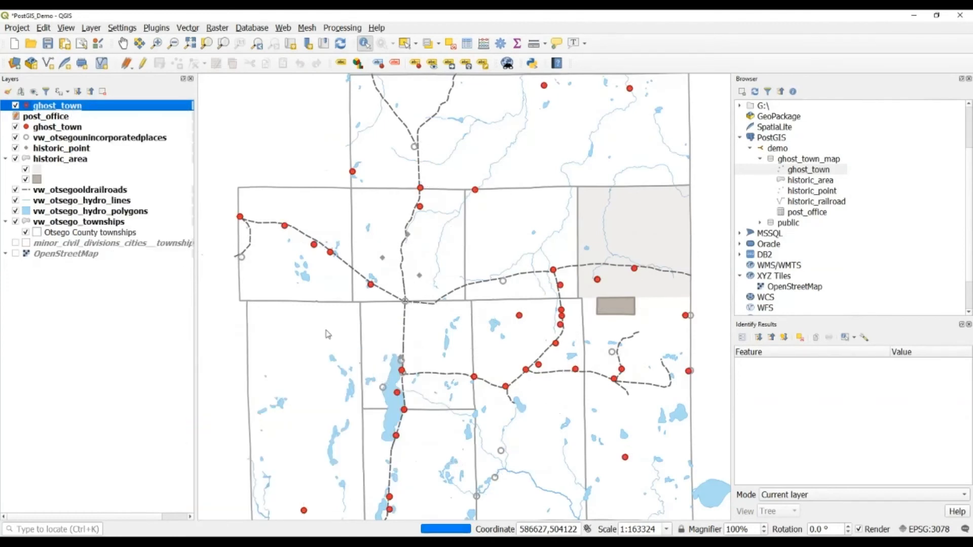
Remove the extra ghost_town layer, keep the remaining one visible, and return to the untitled project.
click(16, 127)
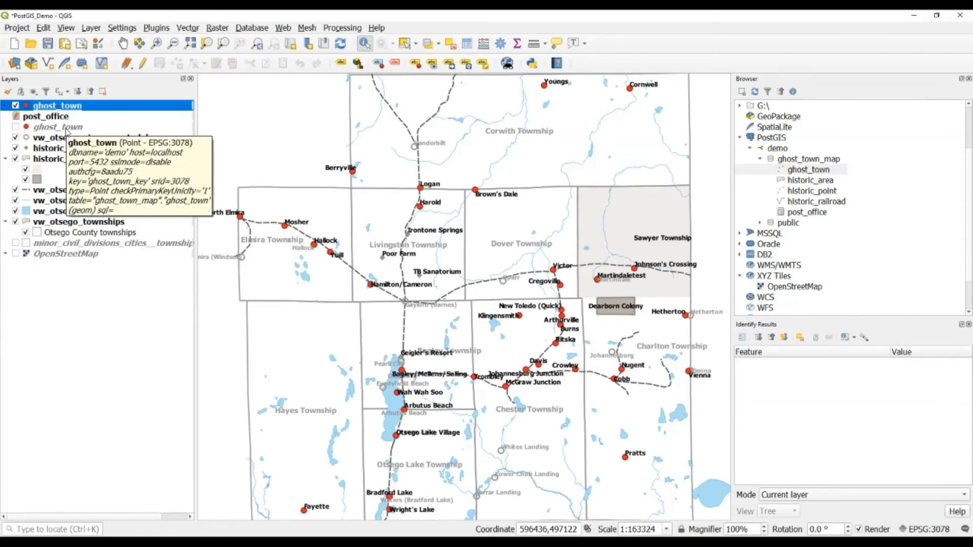
right_click(59, 107)
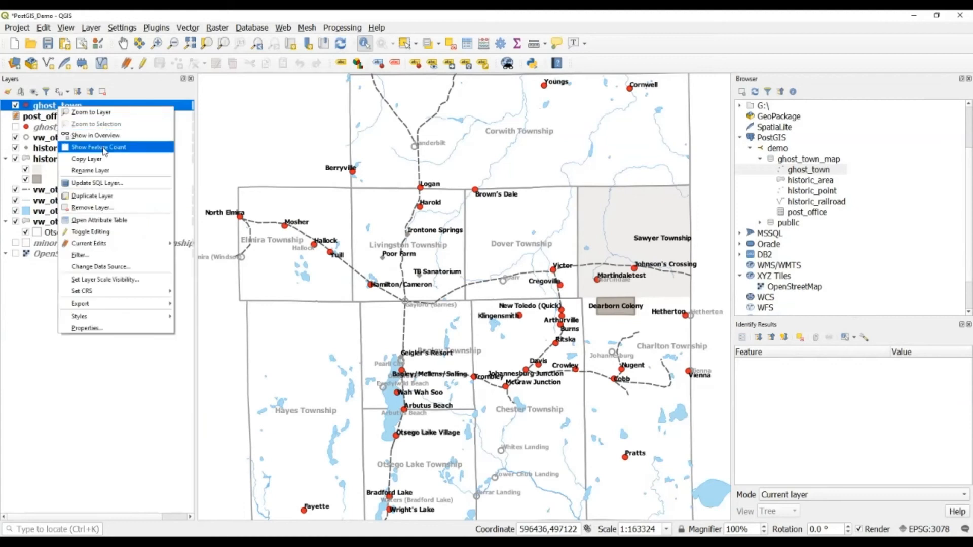
click(102, 208)
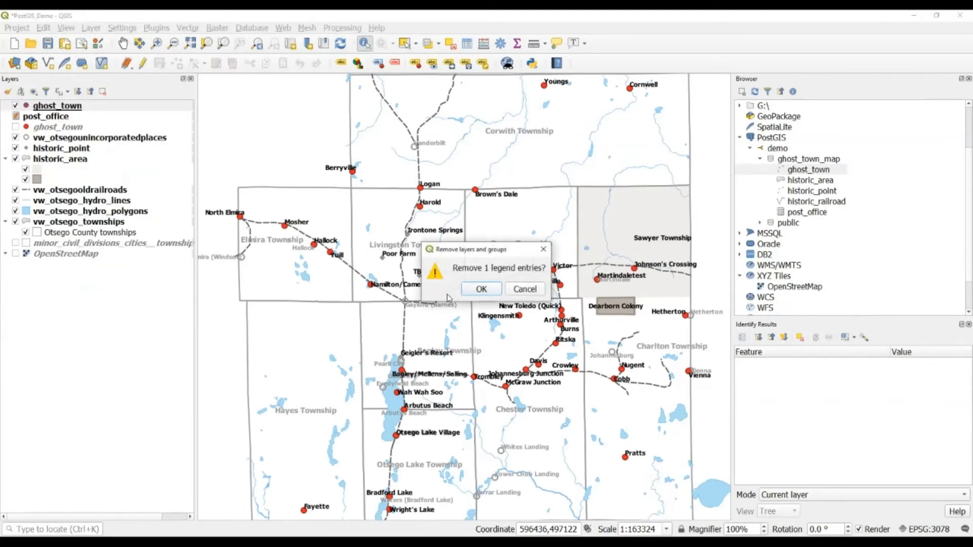
key(Return)
click(15, 116)
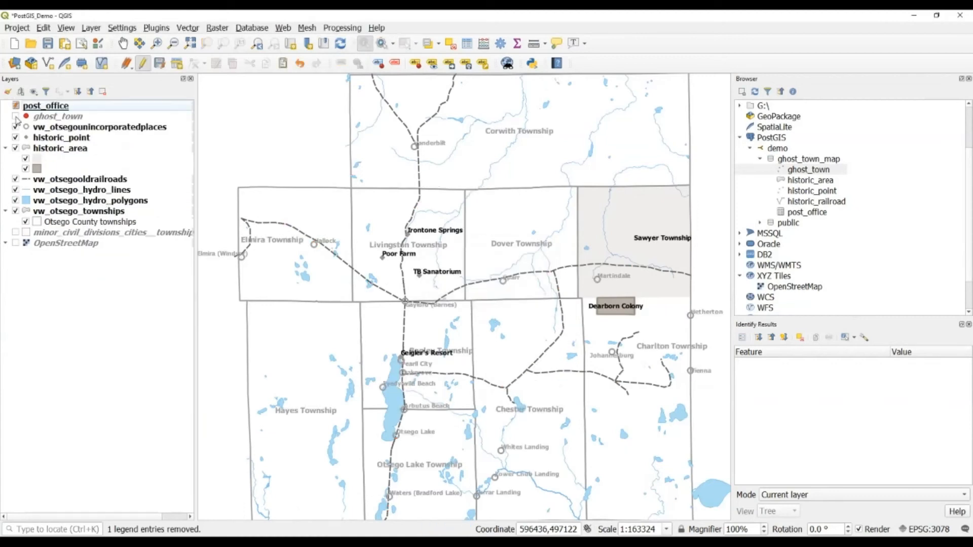
click(71, 118)
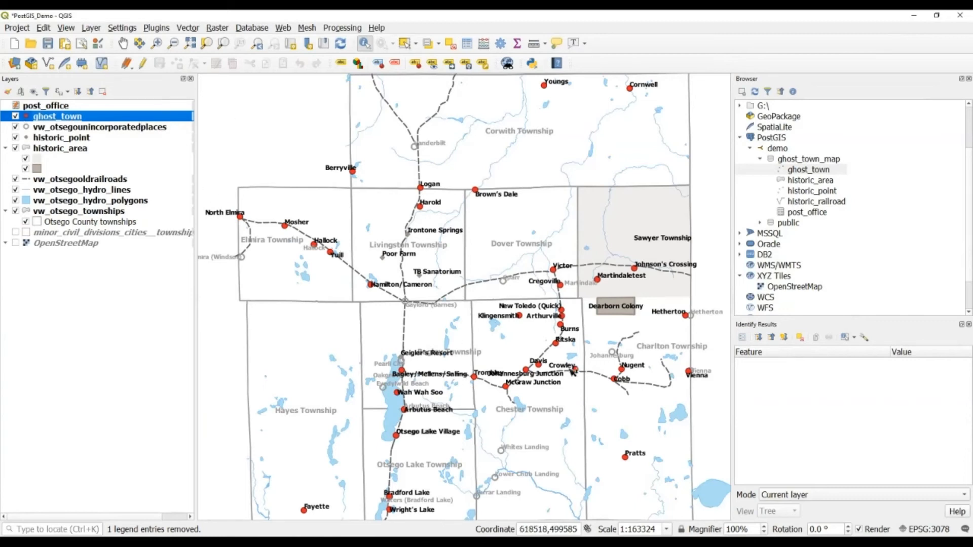
click(410, 542)
click(386, 511)
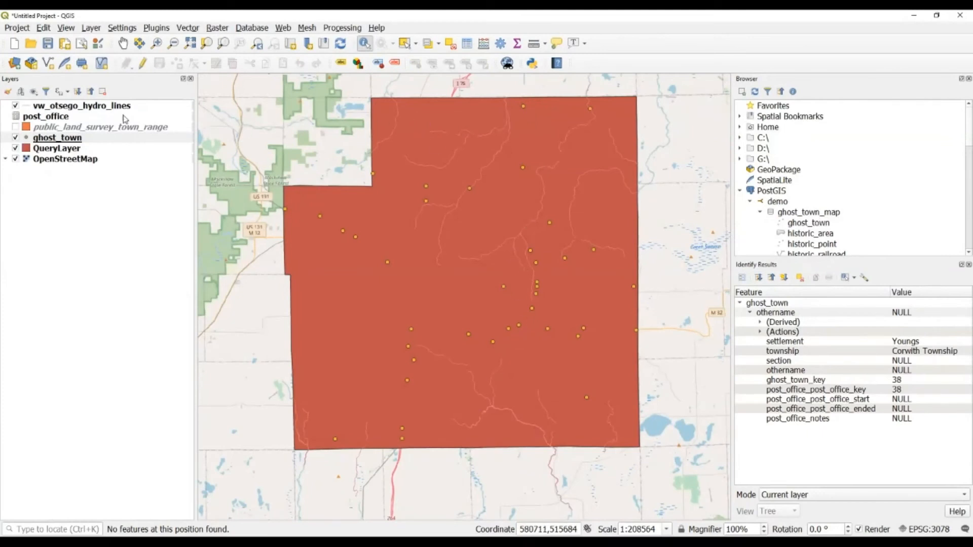
click(99, 141)
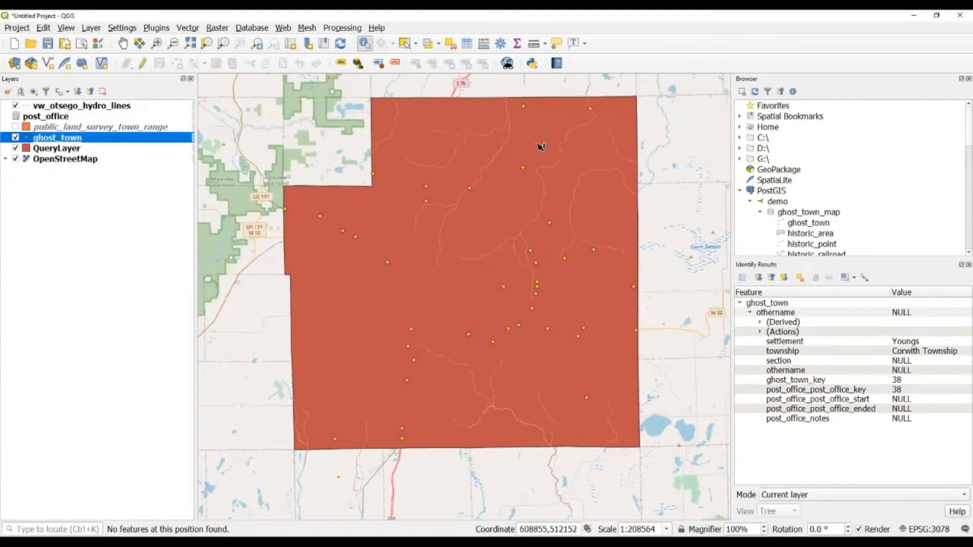
click(523, 107)
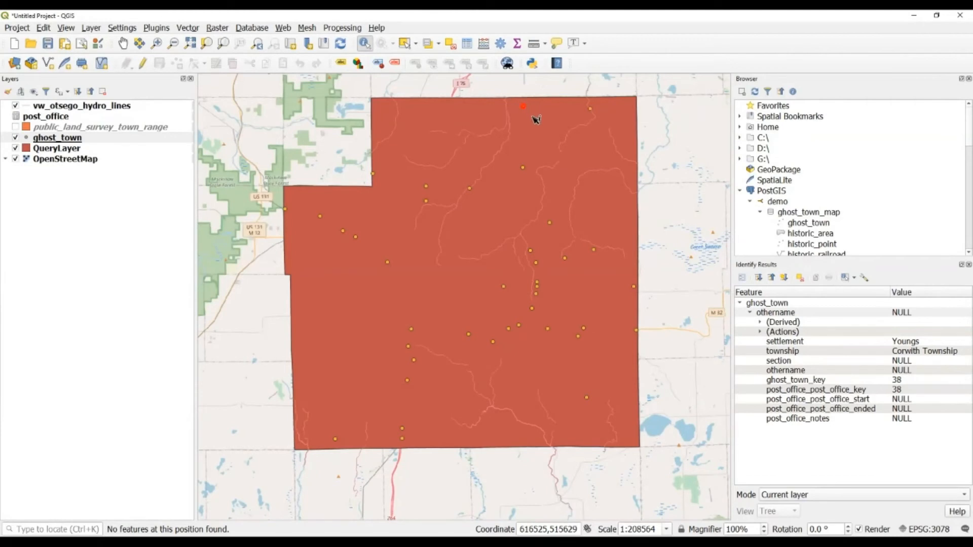
click(743, 278)
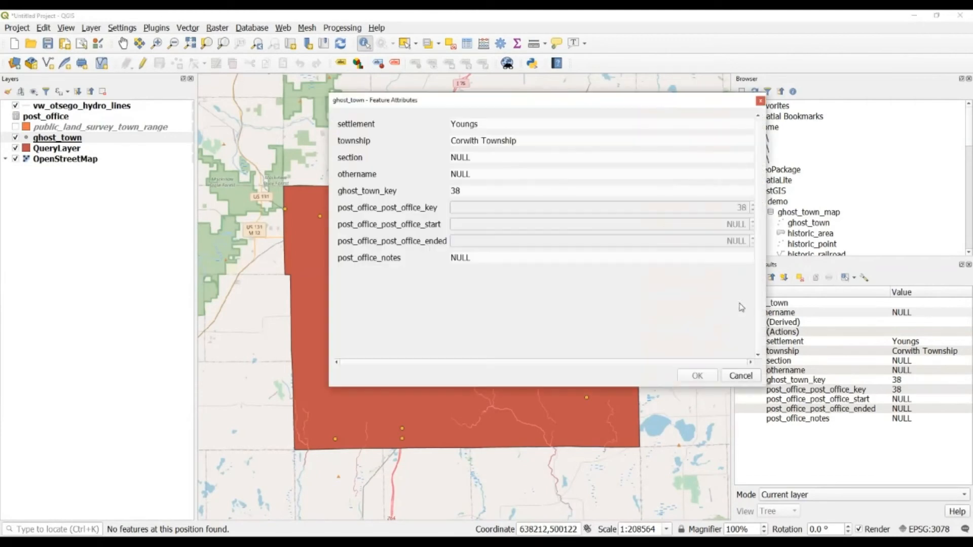
drag(509, 101, 494, 120)
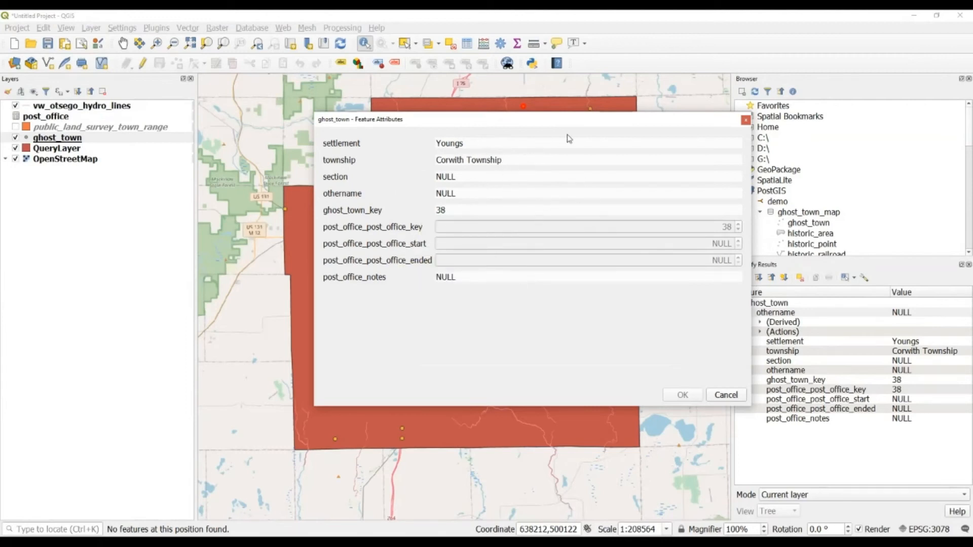
click(745, 120)
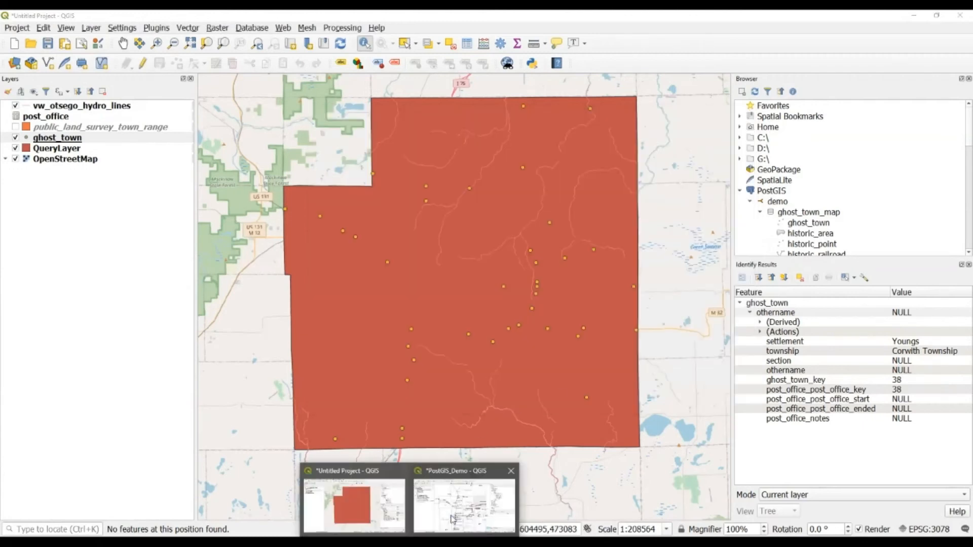
In PostGIS_Demo, identify Brown's Dale and review its settlement and township form tabs.
click(463, 498)
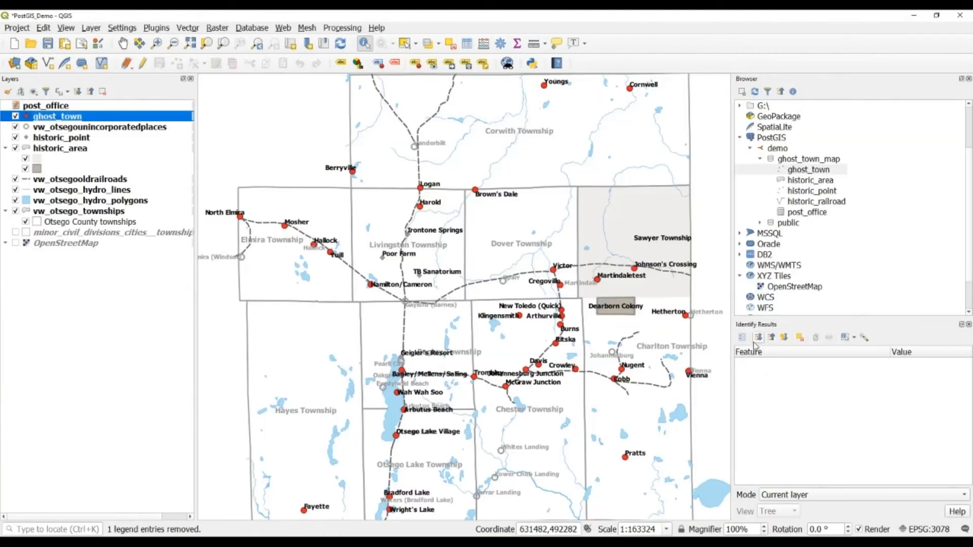
click(478, 192)
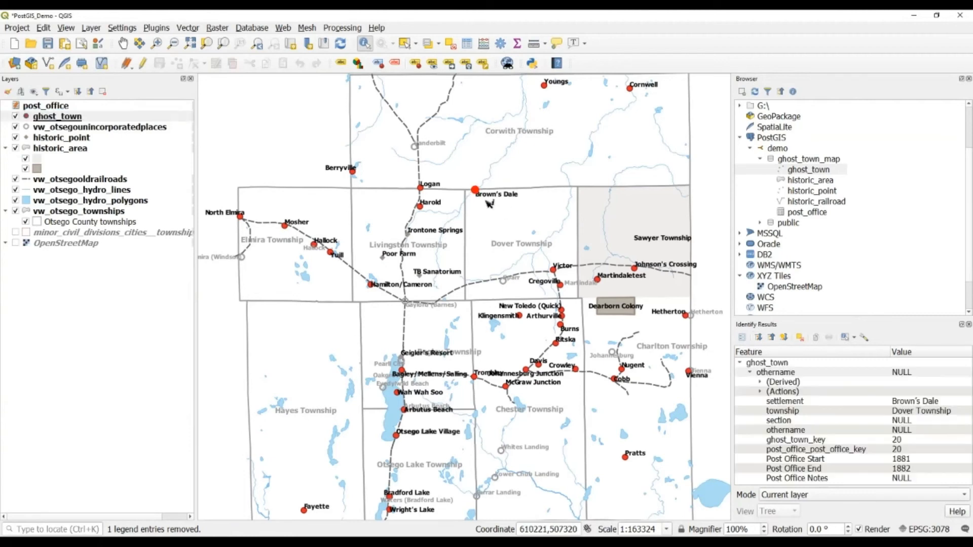
click(743, 338)
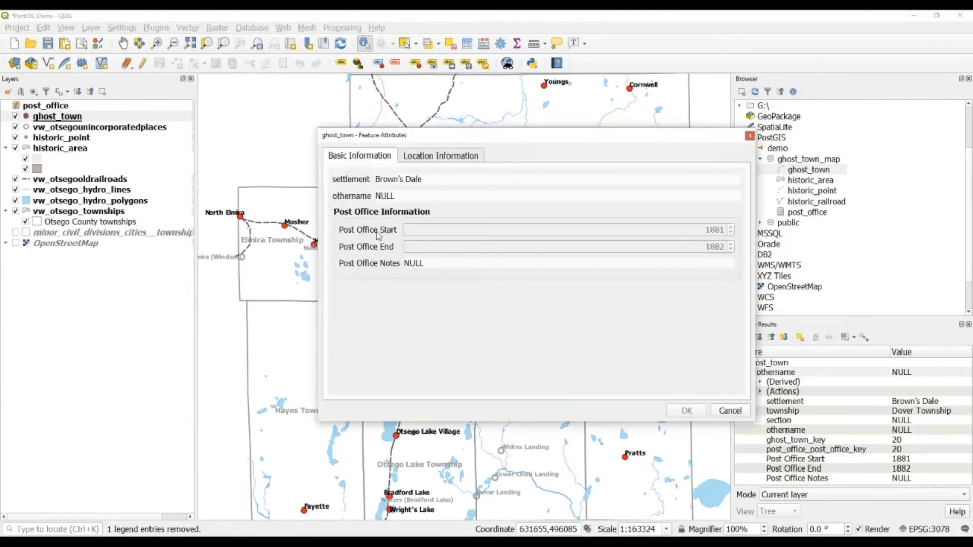
click(416, 159)
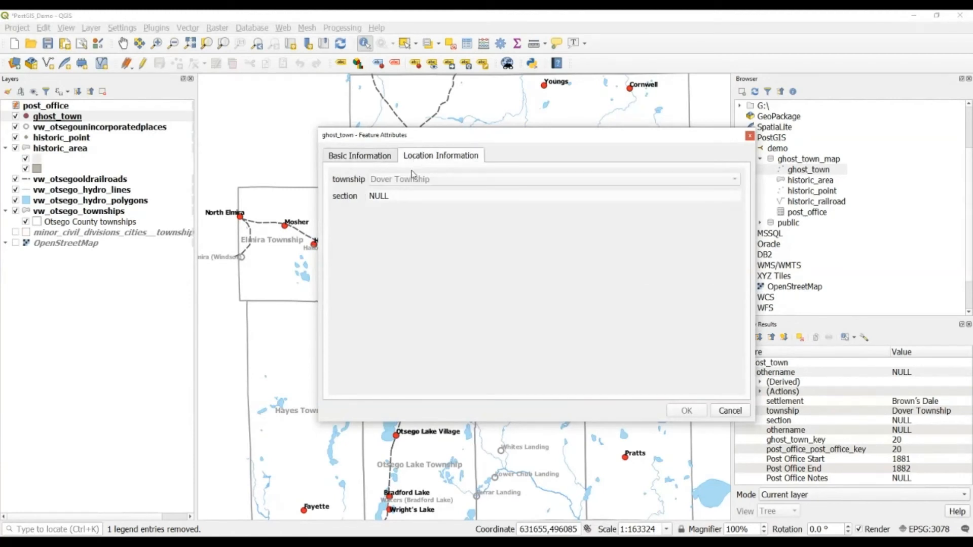
click(384, 162)
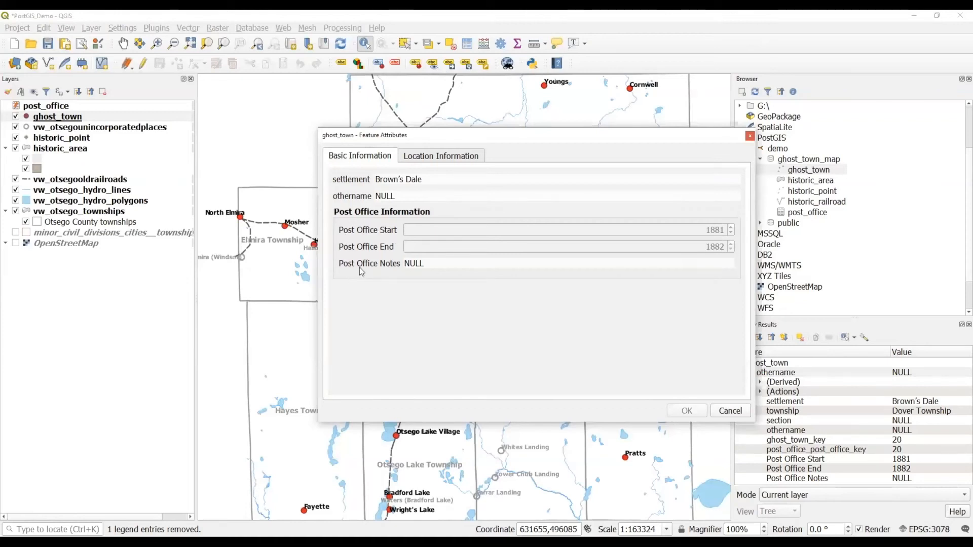
click(734, 409)
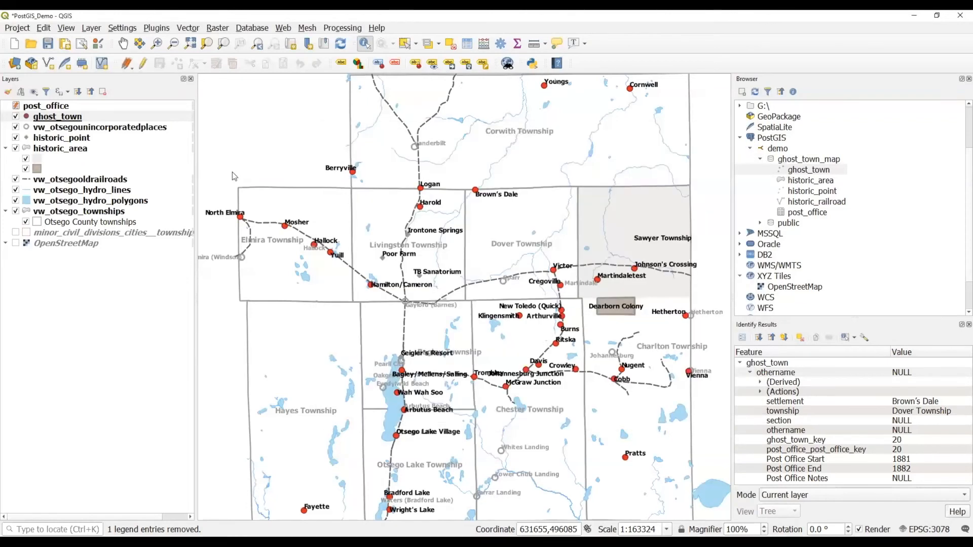
Edit ghost_town and check Brown's Dale's township list, keeping Dover Township.
click(145, 64)
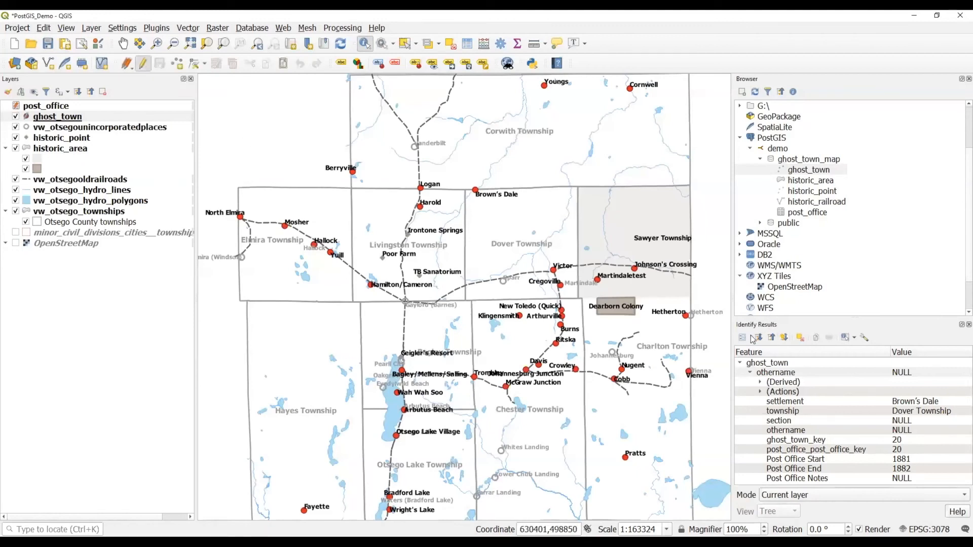
click(475, 190)
click(437, 158)
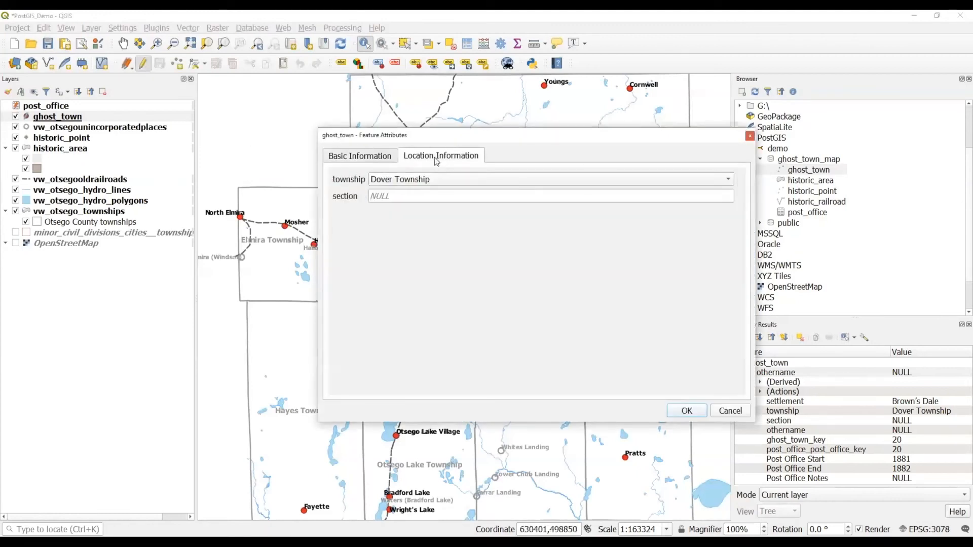
click(444, 183)
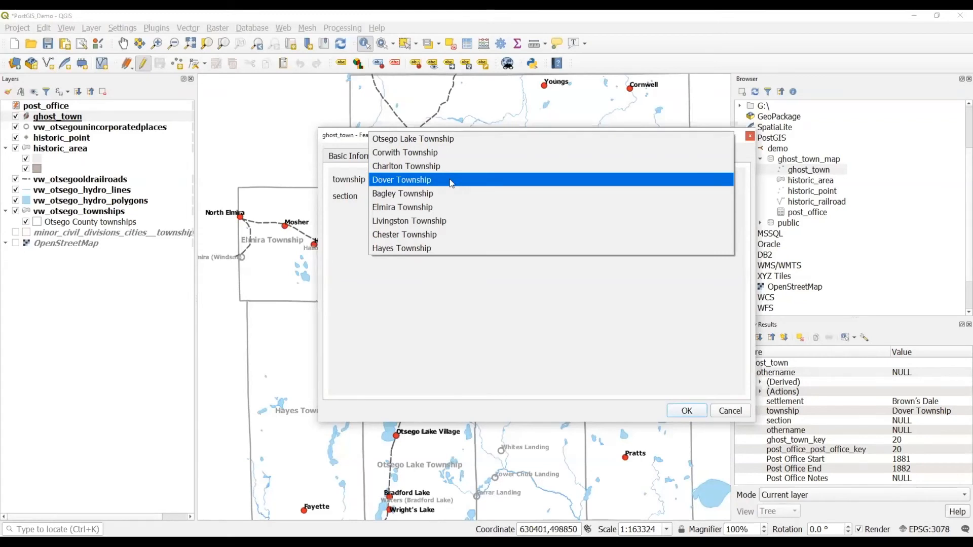
click(452, 280)
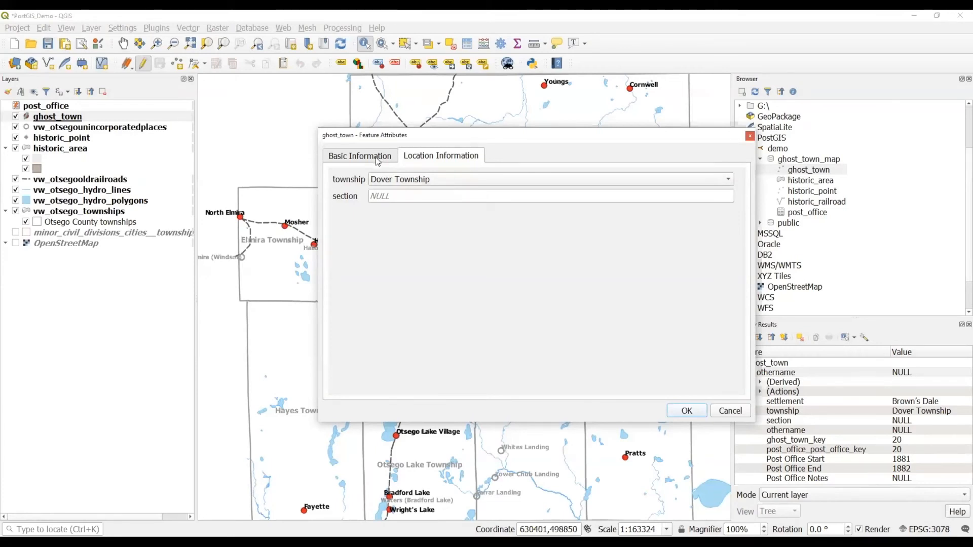
click(378, 160)
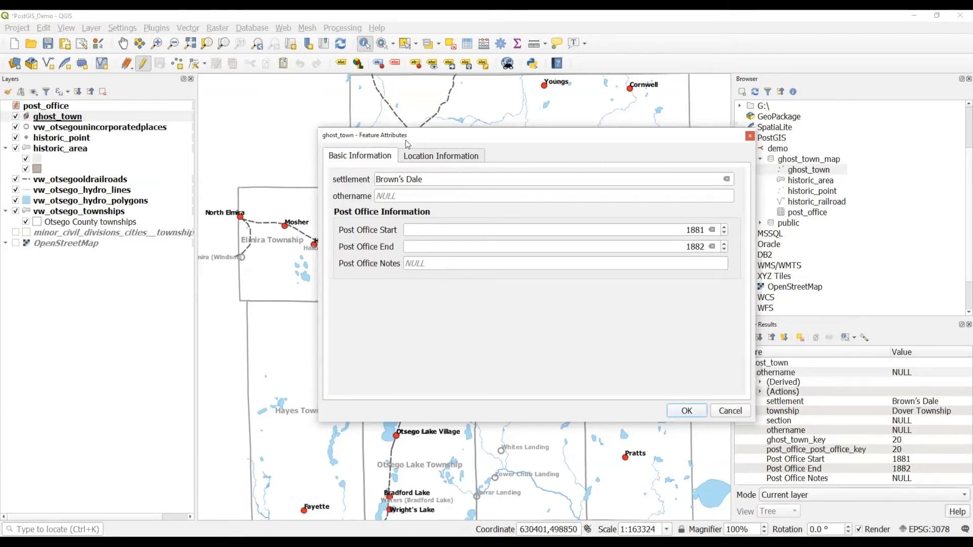
click(434, 158)
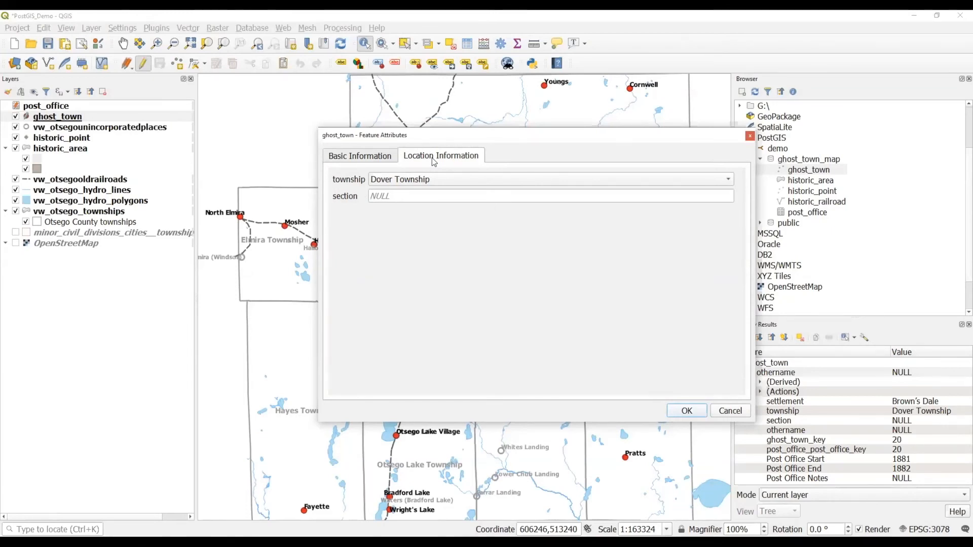
Review the form's tabs again, close Brown's Dale's form, and stop editing ghost_town.
drag(434, 136, 415, 245)
click(349, 264)
click(392, 266)
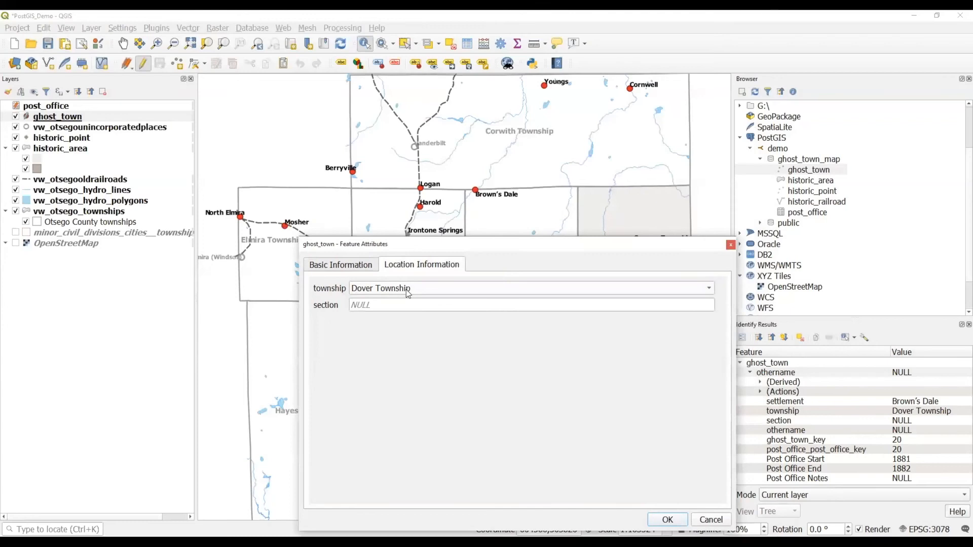
click(409, 294)
key(Escape)
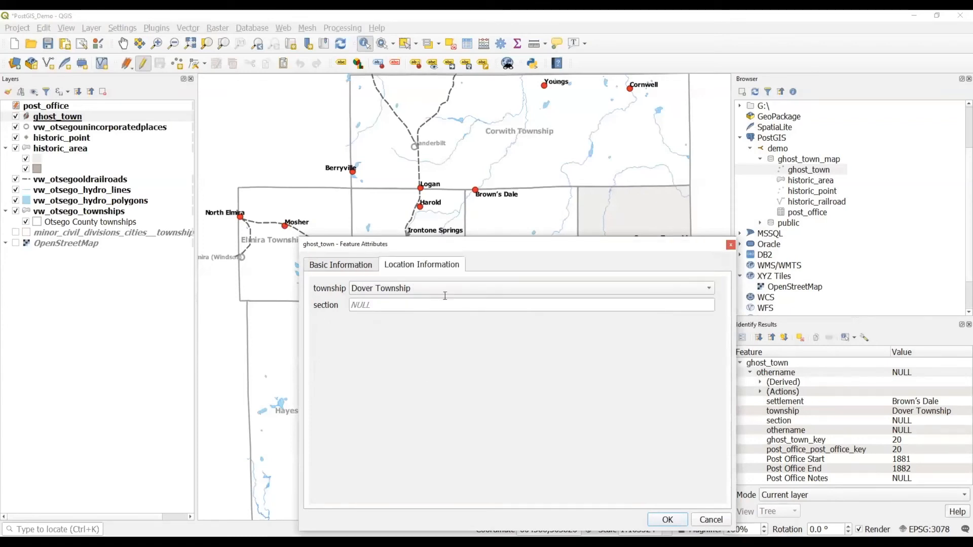
click(352, 269)
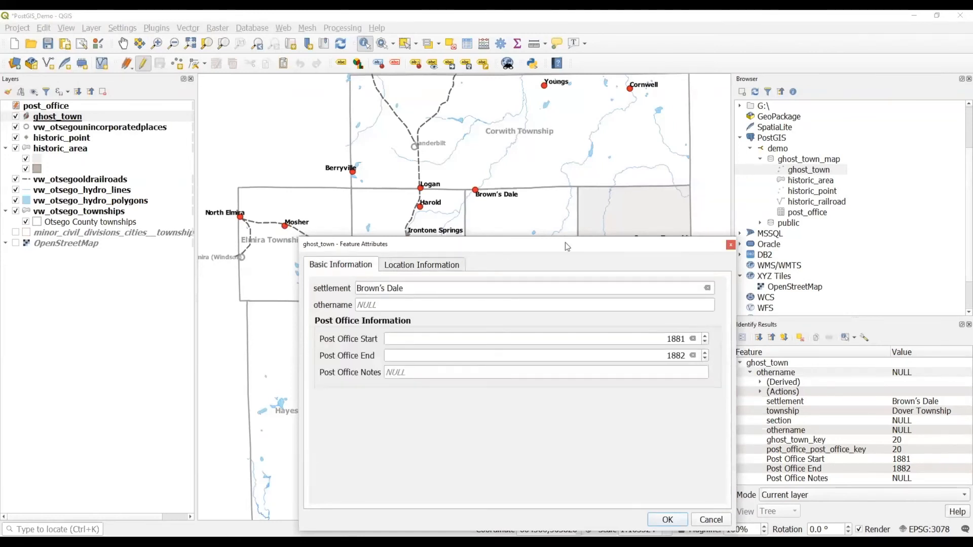
click(730, 245)
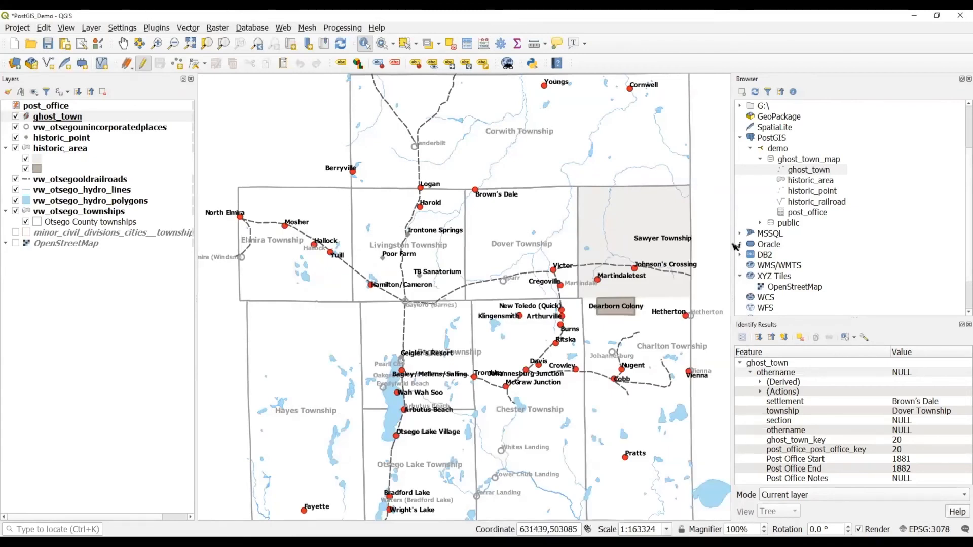
click(143, 64)
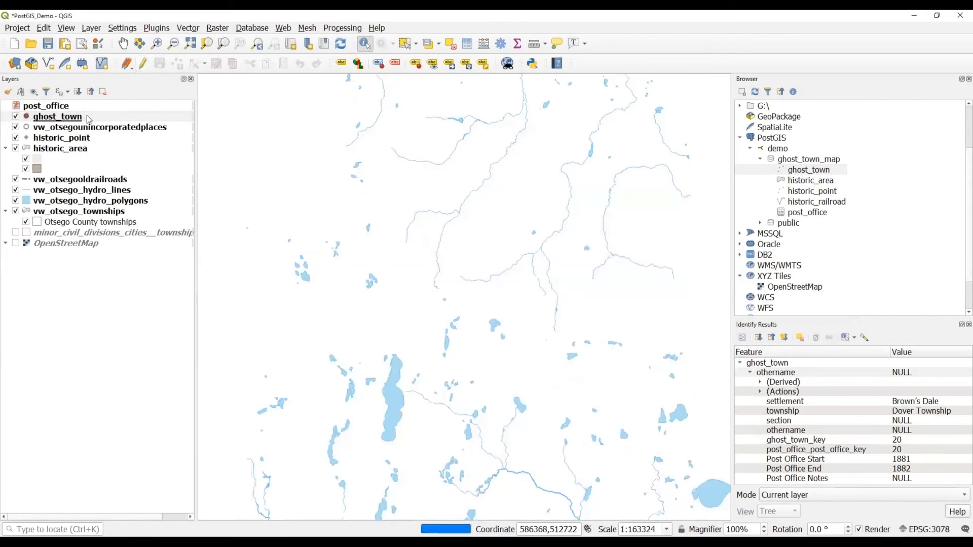
right_click(61, 118)
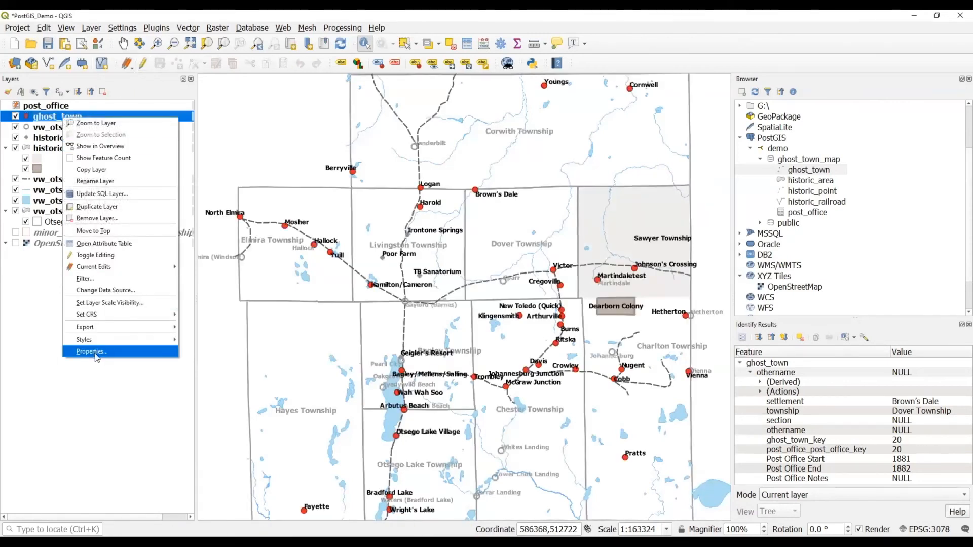
Save ghost_town's red-dot symbology as its default style in the Datasource Database.
click(96, 353)
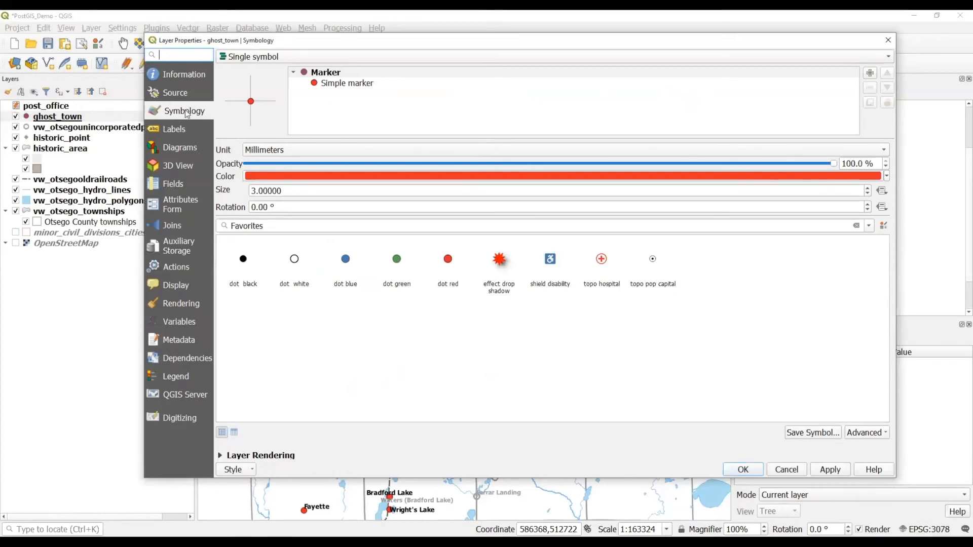
click(247, 471)
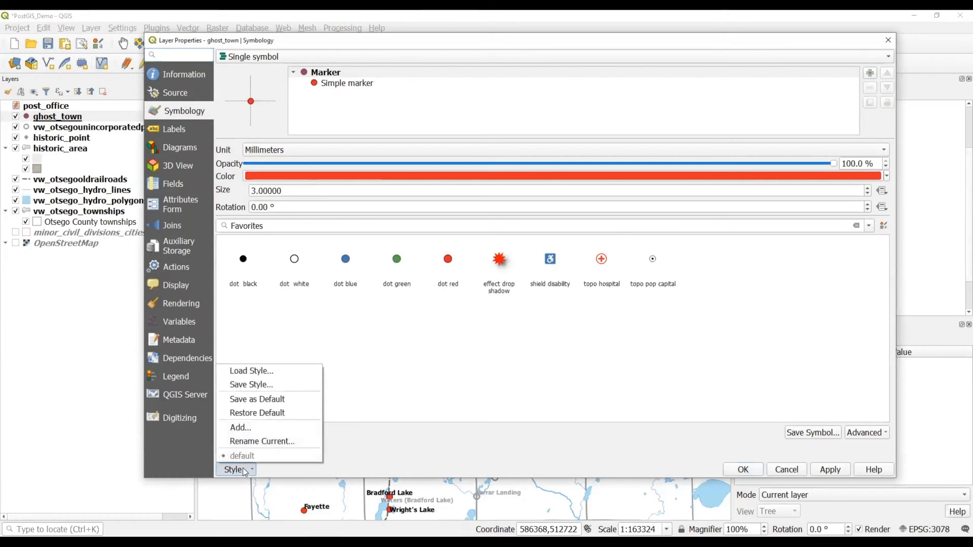
click(258, 399)
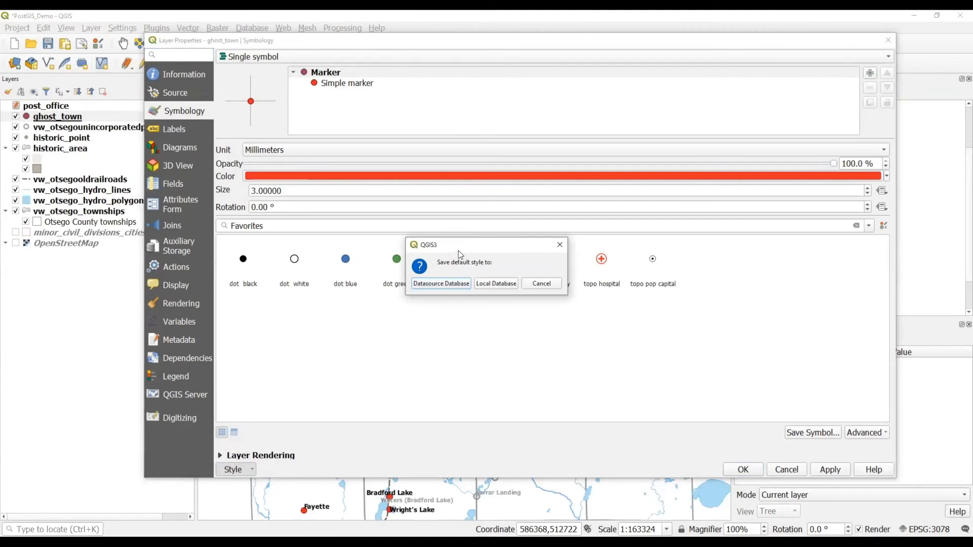
click(441, 285)
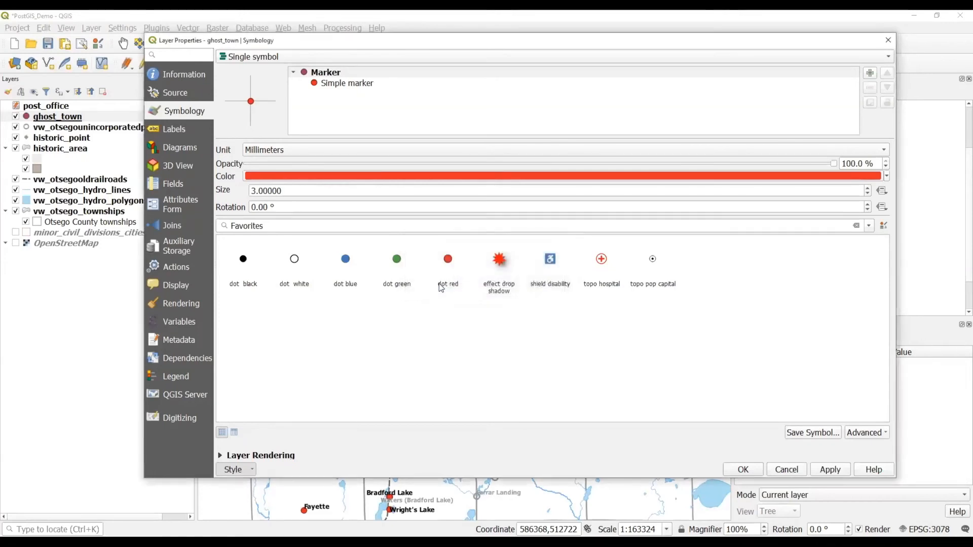
click(743, 470)
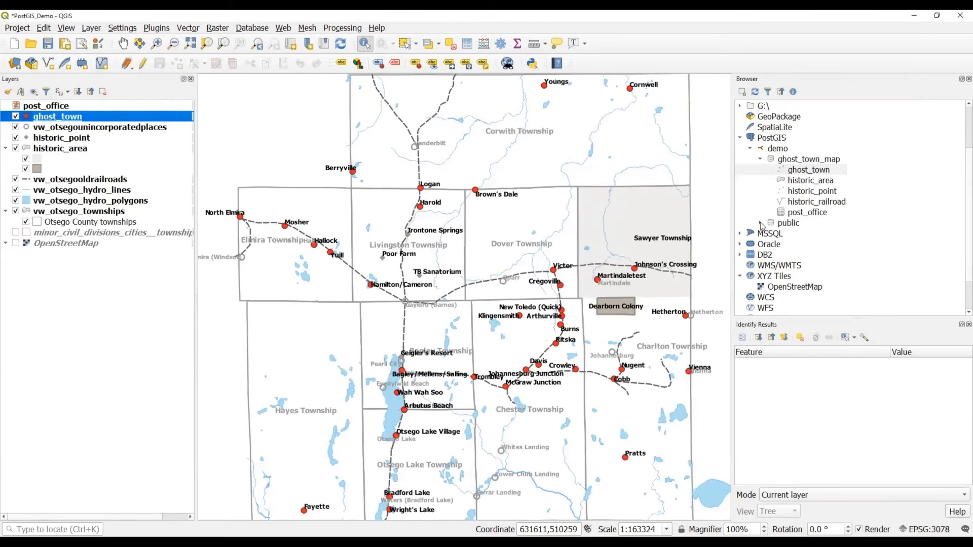
Add ghost_town from the PostGIS public schema to the map as a second layer.
click(761, 224)
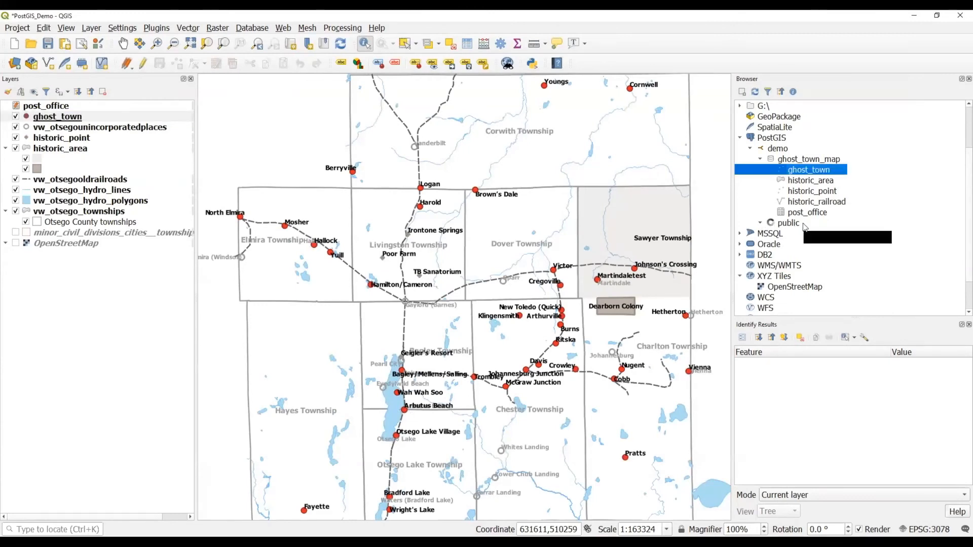
scroll(805, 226, down, 2)
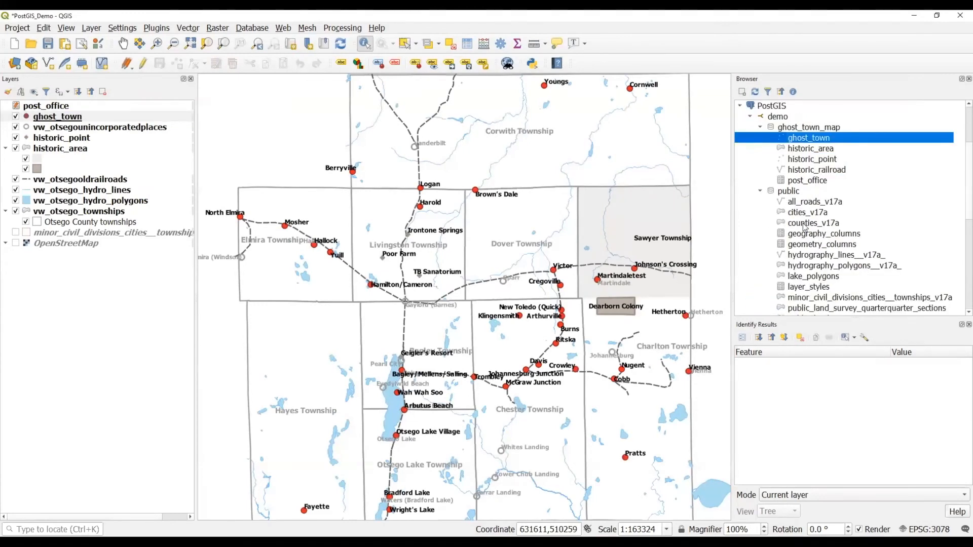
scroll(806, 226, down, 1)
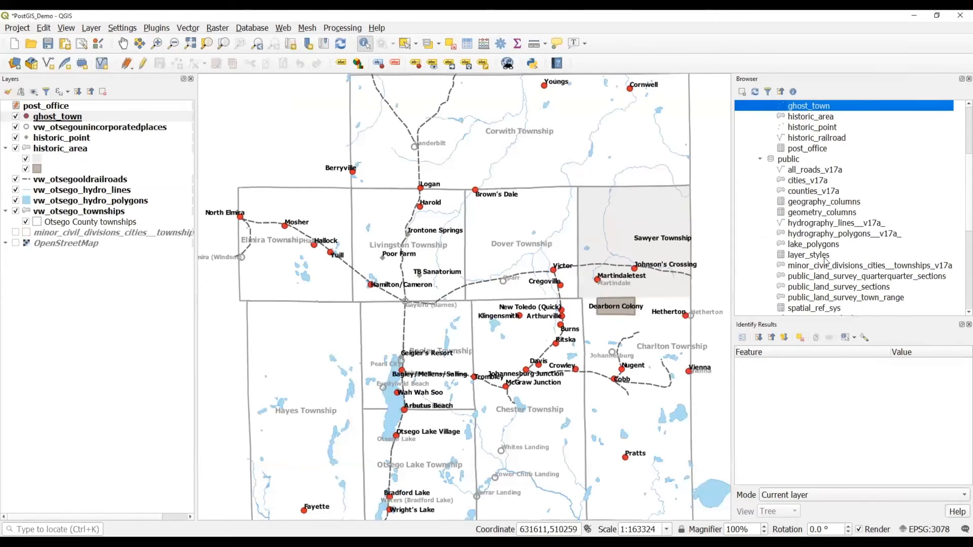
scroll(805, 250, up, 1)
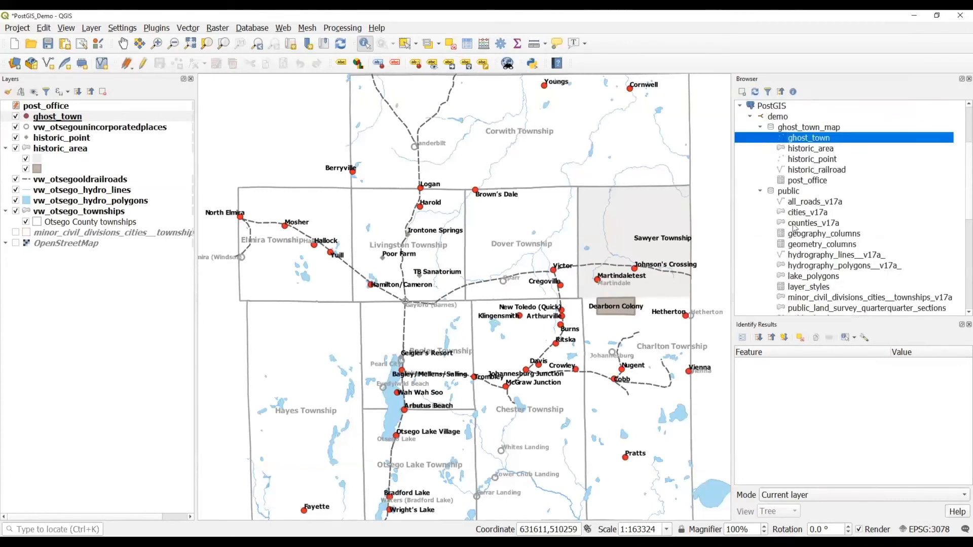
drag(808, 142, 476, 172)
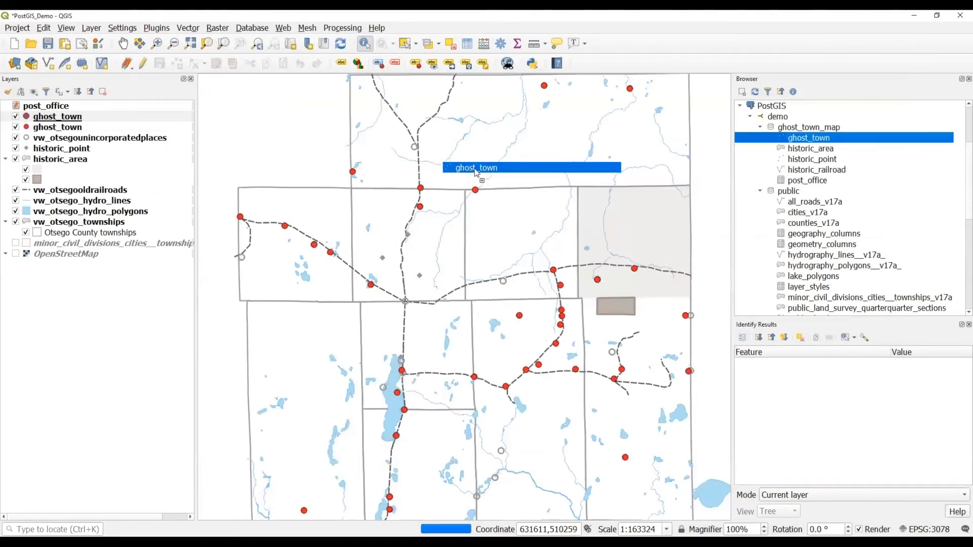
click(16, 127)
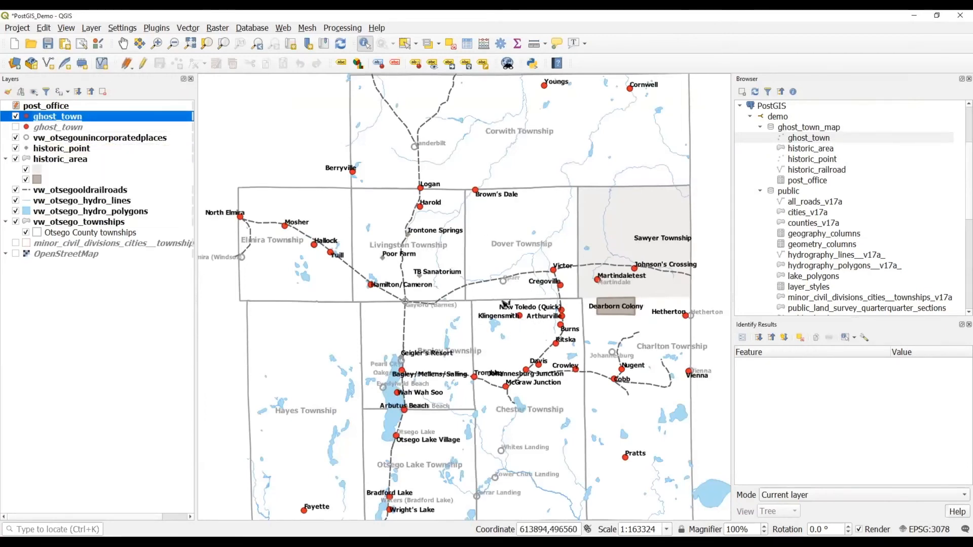
click(16, 127)
Remove the top ghost_town layer so a single copy remains.
right_click(50, 118)
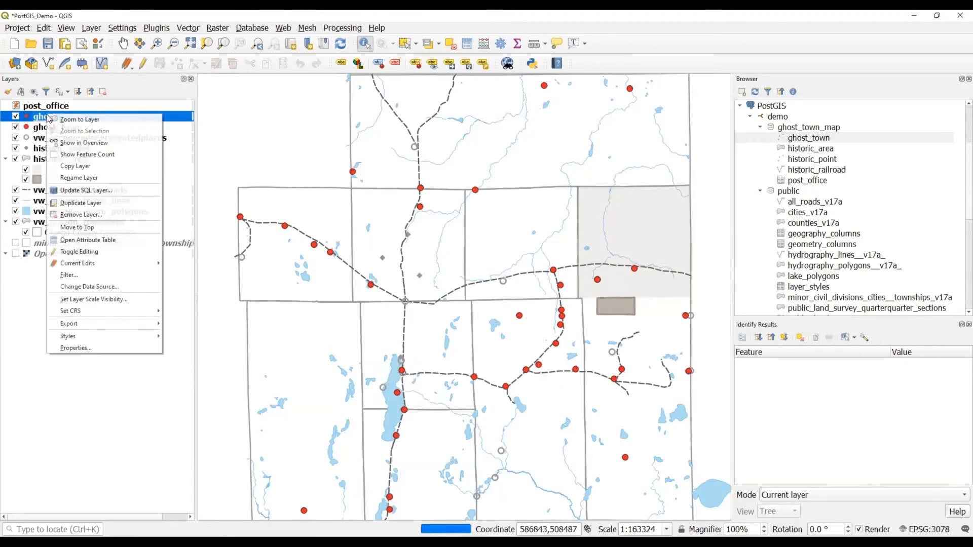
click(80, 214)
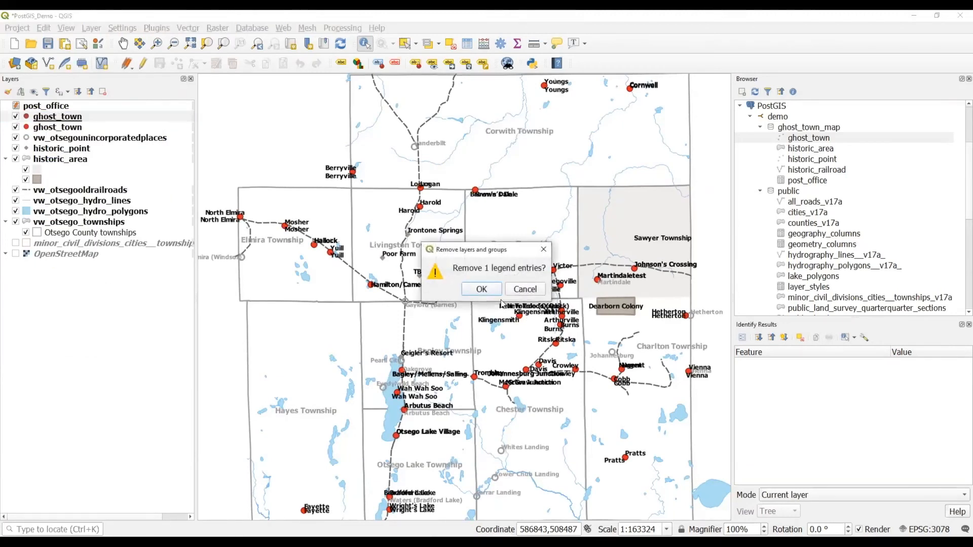
click(496, 293)
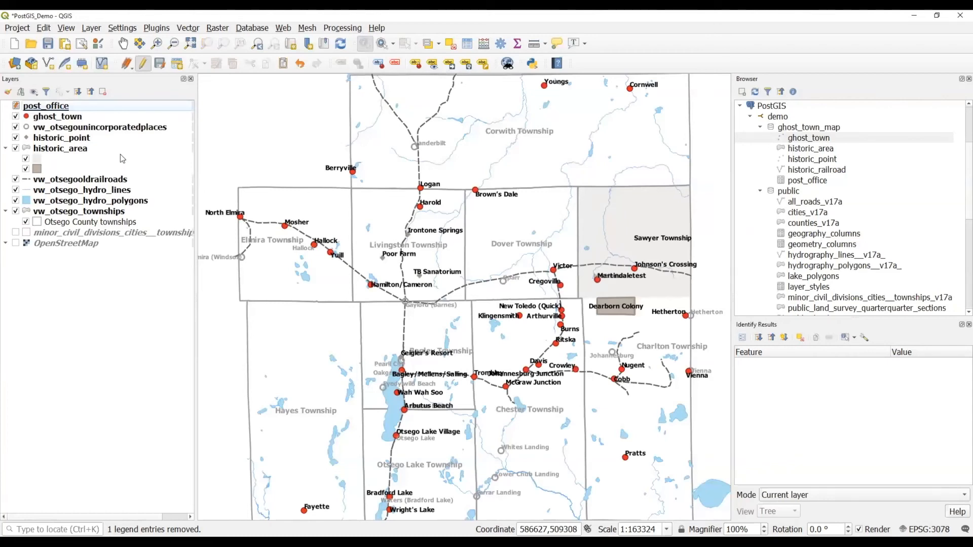
Save historic_point's grey diamond style to the postgres database under the name gray_diamond.
click(31, 137)
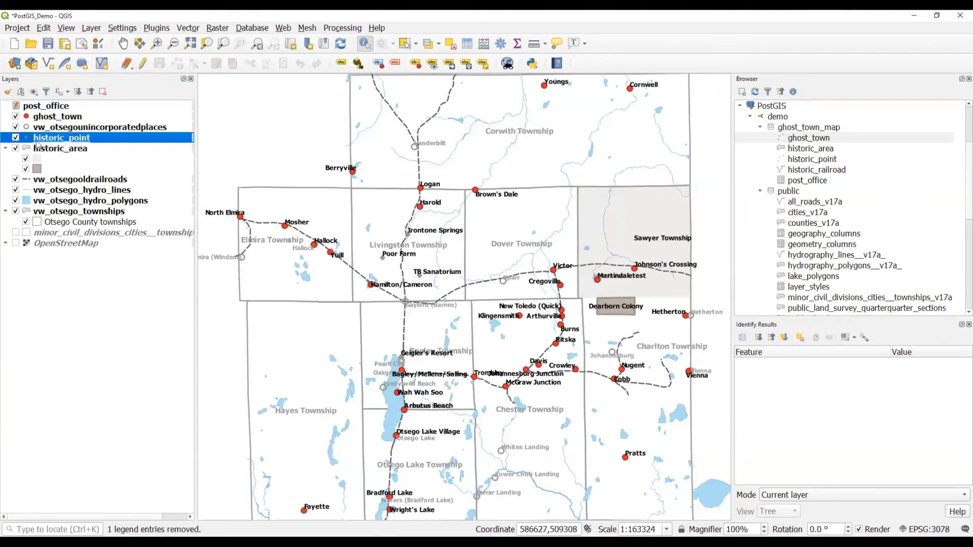
right_click(52, 142)
click(193, 361)
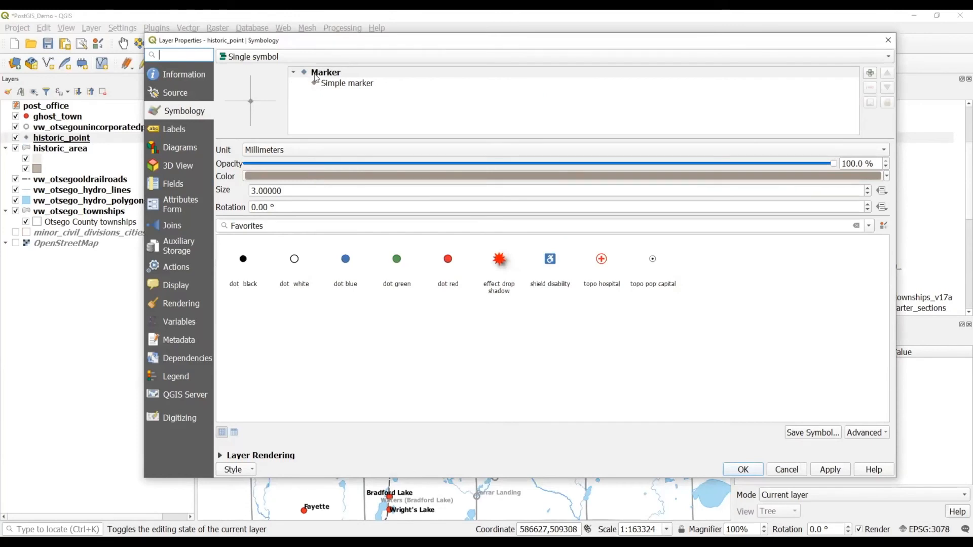
click(248, 471)
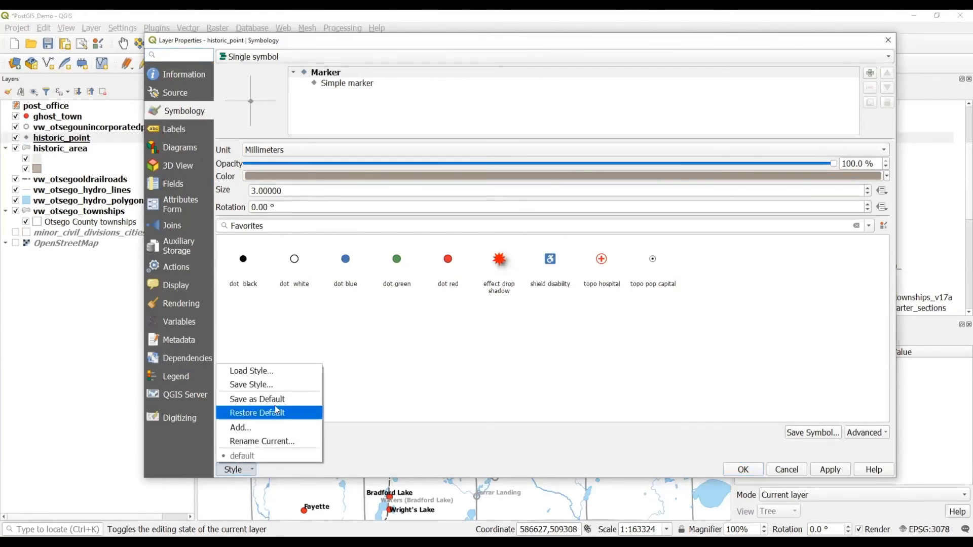
click(250, 388)
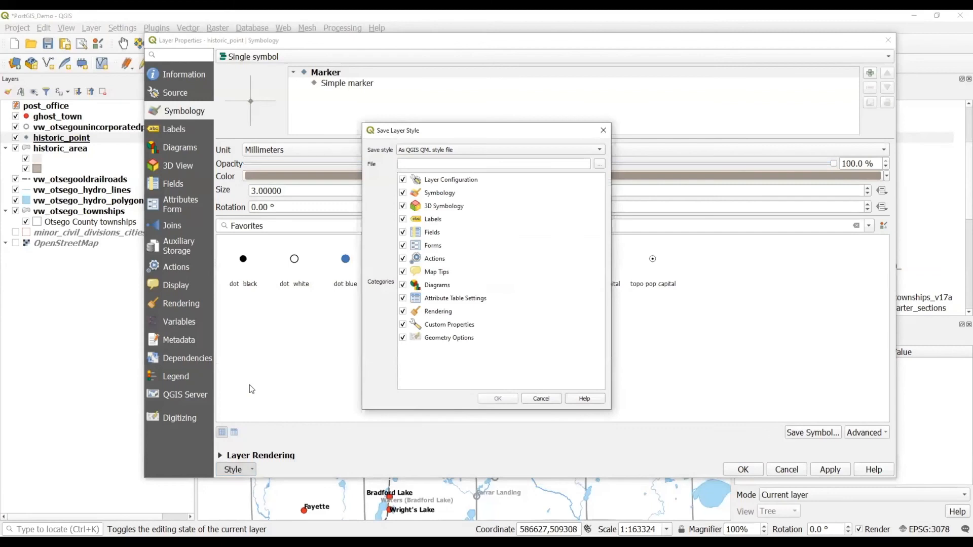
click(463, 152)
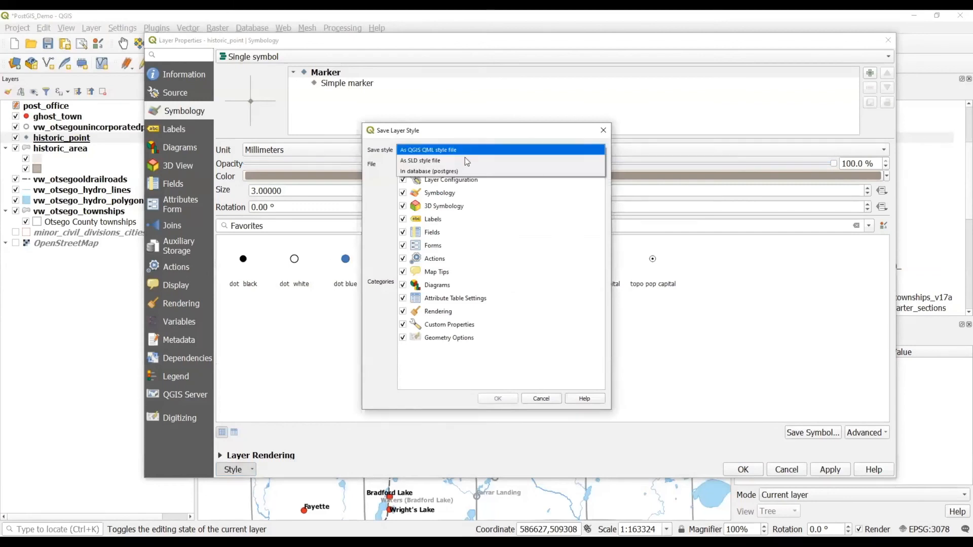
click(466, 168)
click(439, 165)
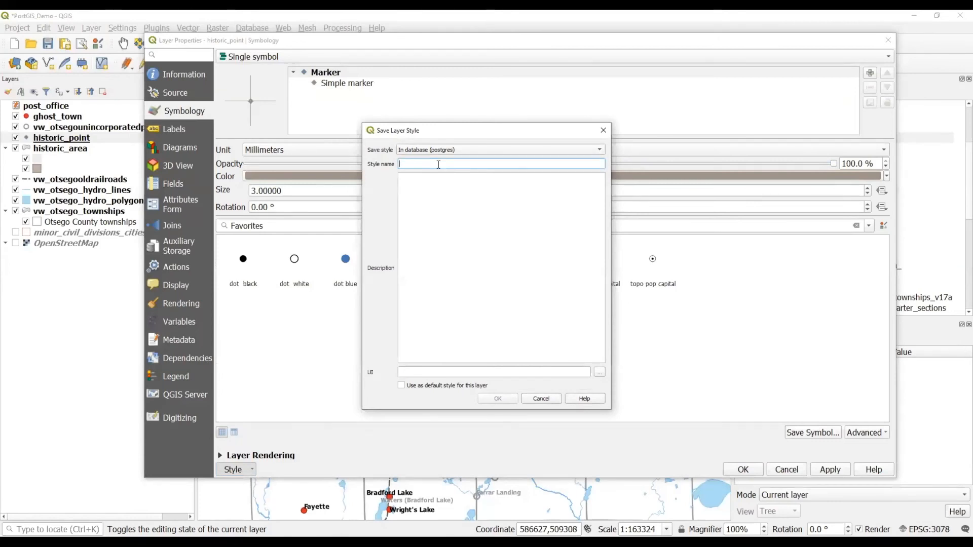
text(gray_diamond)
click(496, 398)
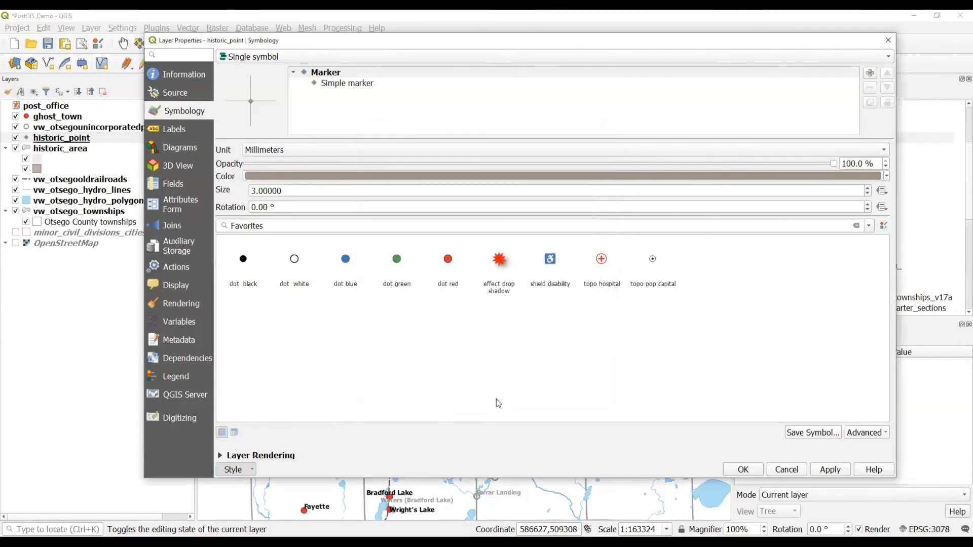
click(744, 469)
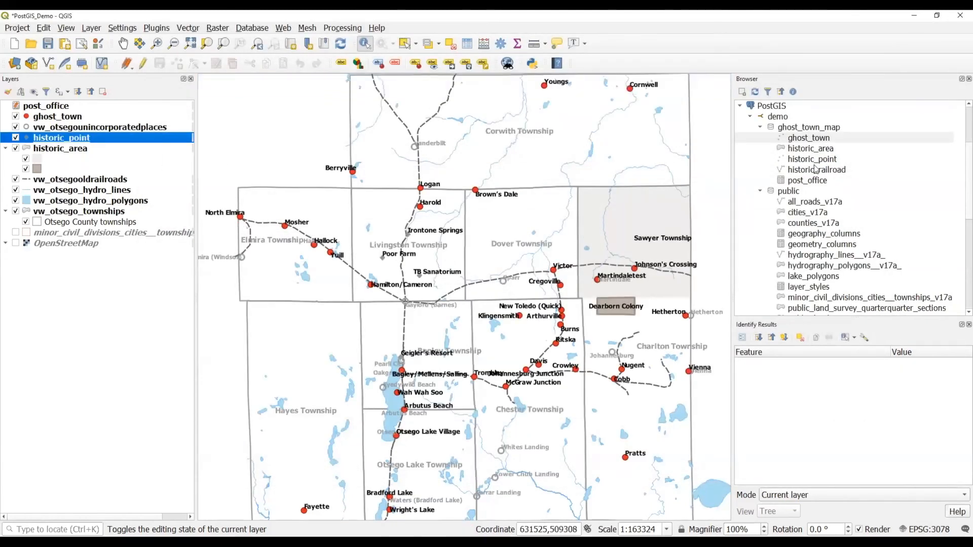
Add historic_point from PostGIS, then remove the duplicate historic_point layer.
drag(813, 163, 393, 173)
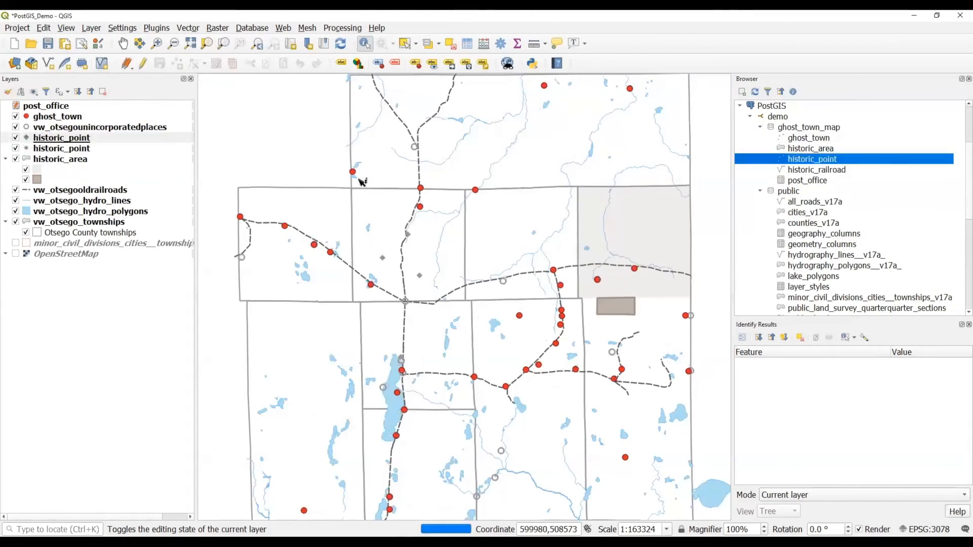
click(15, 149)
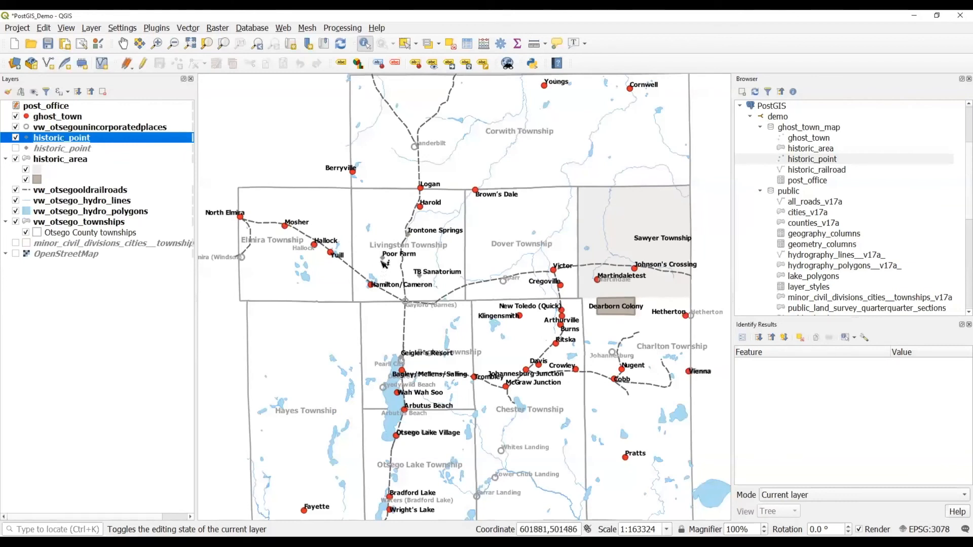
click(17, 149)
right_click(42, 142)
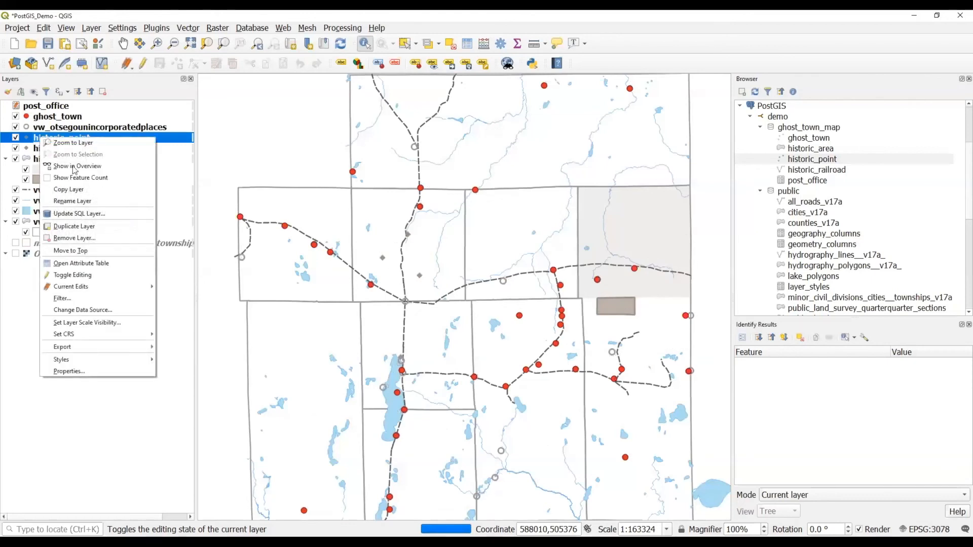
click(79, 238)
click(481, 289)
Add a hidden second ghost_town layer and bring up the original ghost_town's properties.
drag(805, 138, 567, 191)
click(16, 127)
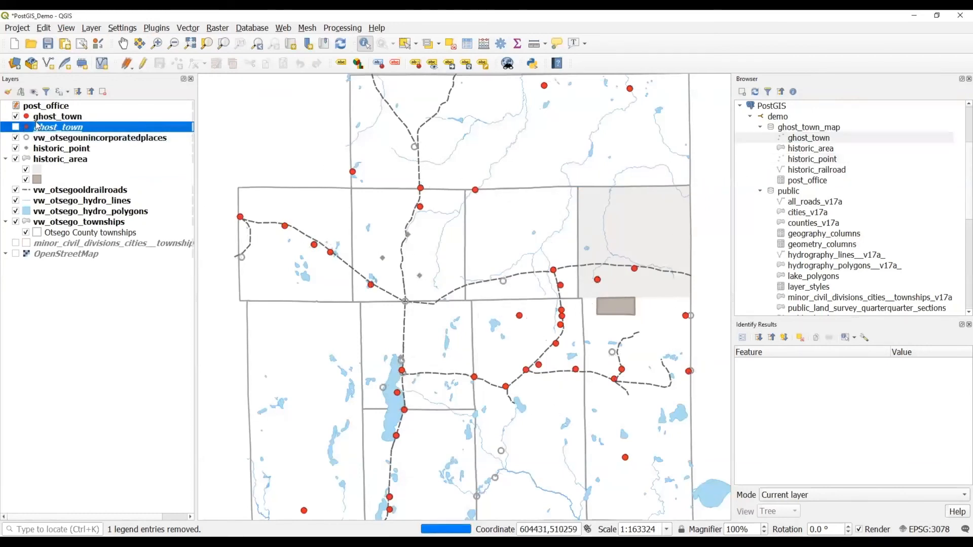
right_click(41, 116)
click(94, 353)
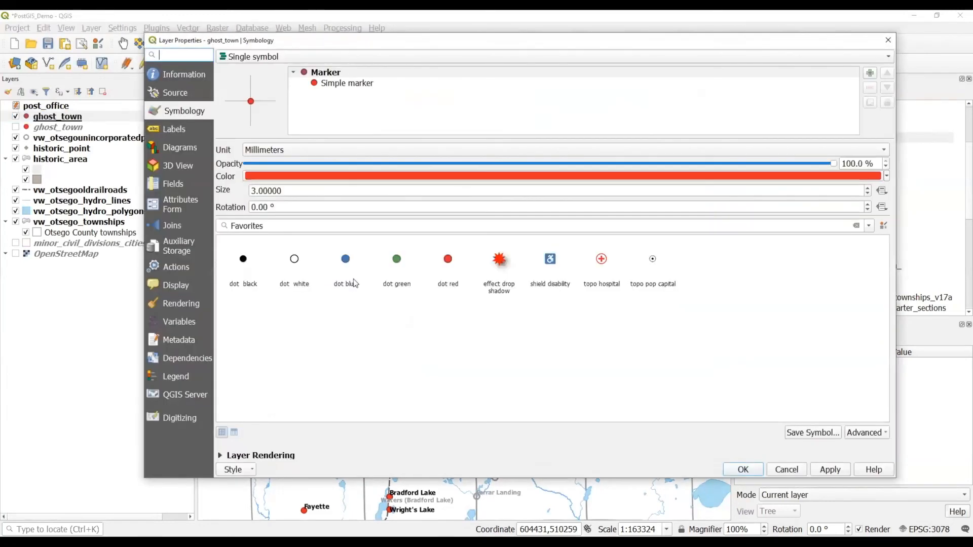
Load the gray_diamond database style onto ghost_town, excluding Forms, and apply it.
click(245, 471)
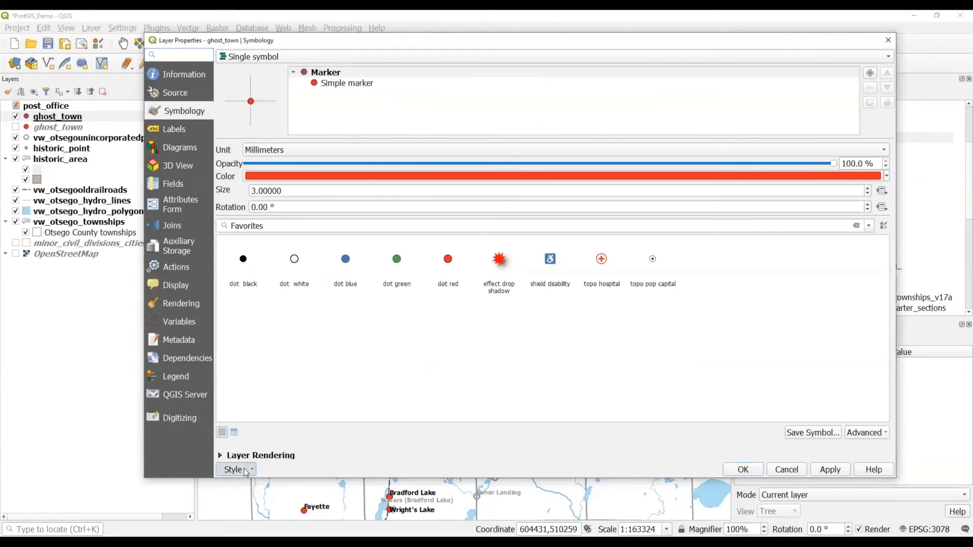
click(254, 368)
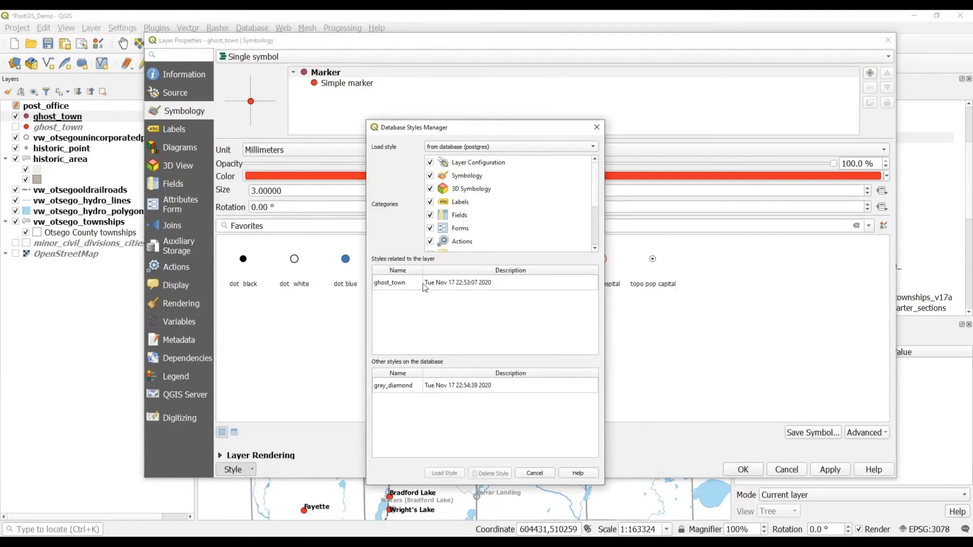
click(415, 387)
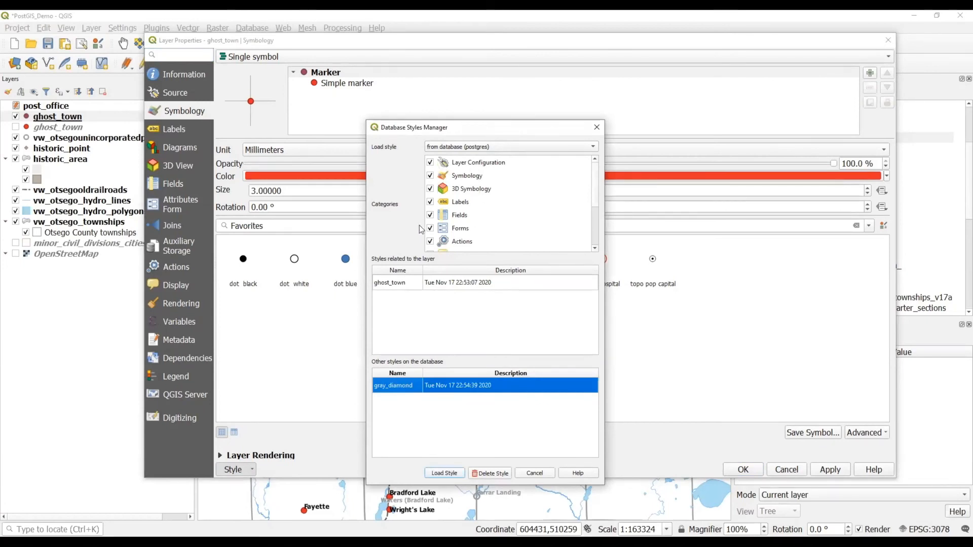
scroll(462, 212, down, 2)
scroll(462, 209, up, 2)
click(431, 229)
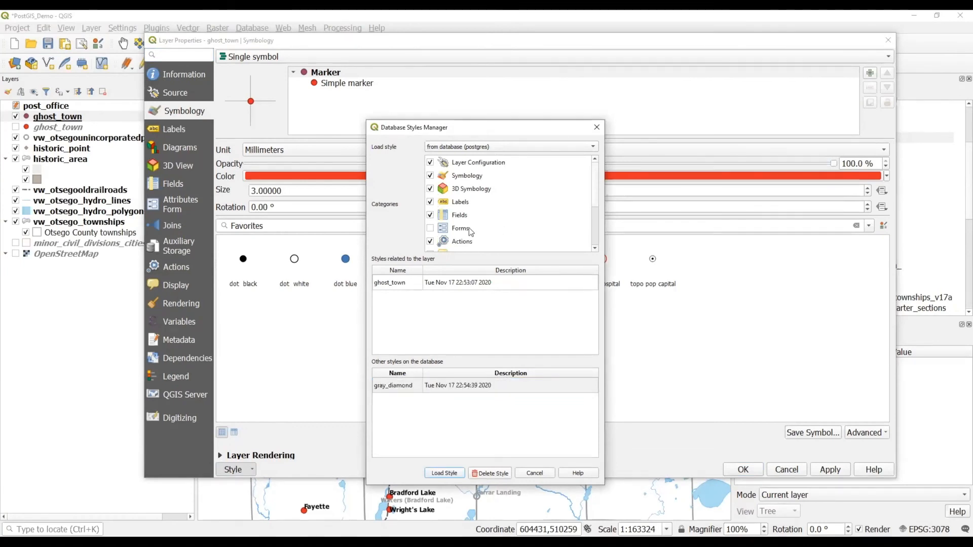
click(514, 392)
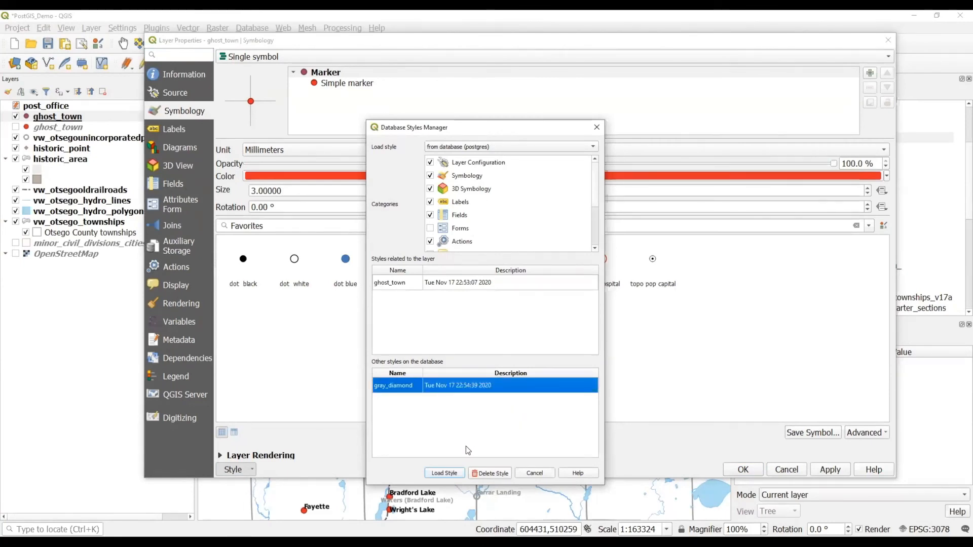
click(455, 473)
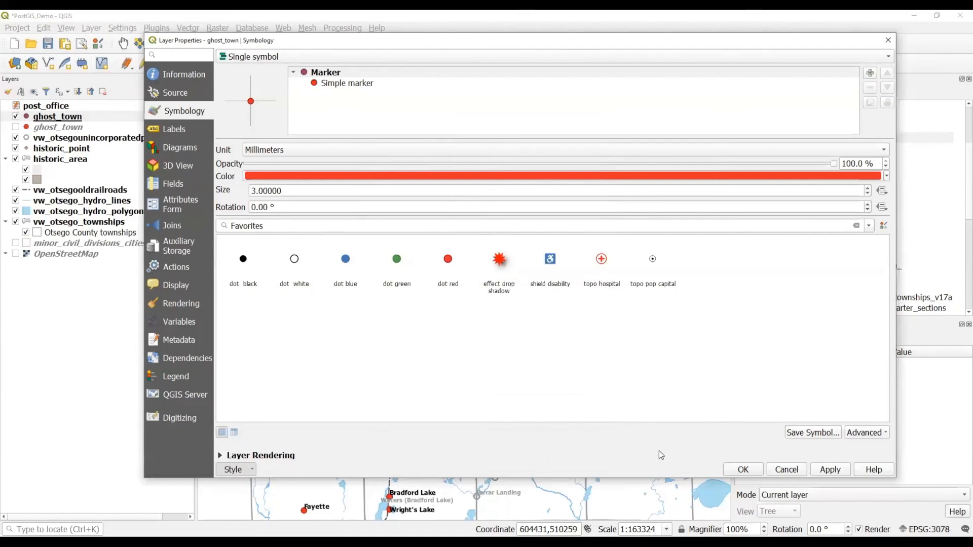
click(824, 470)
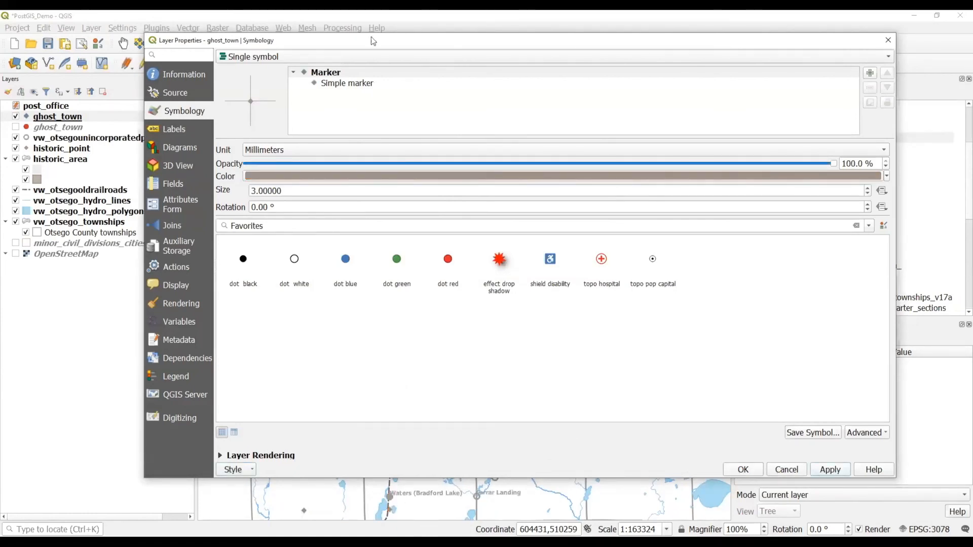
Keep the grey diamond style and inspect Brown's Dale's attribute form via Identify.
click(748, 470)
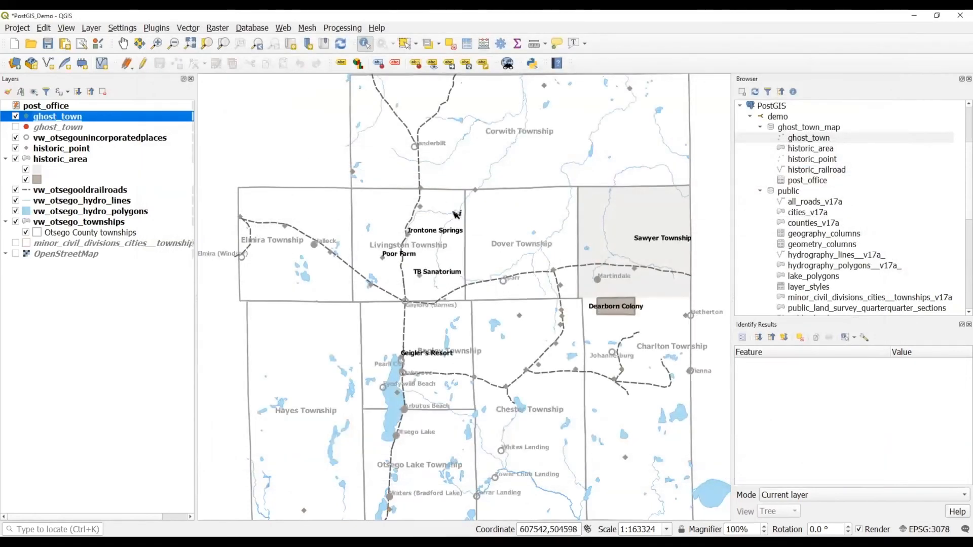
click(475, 190)
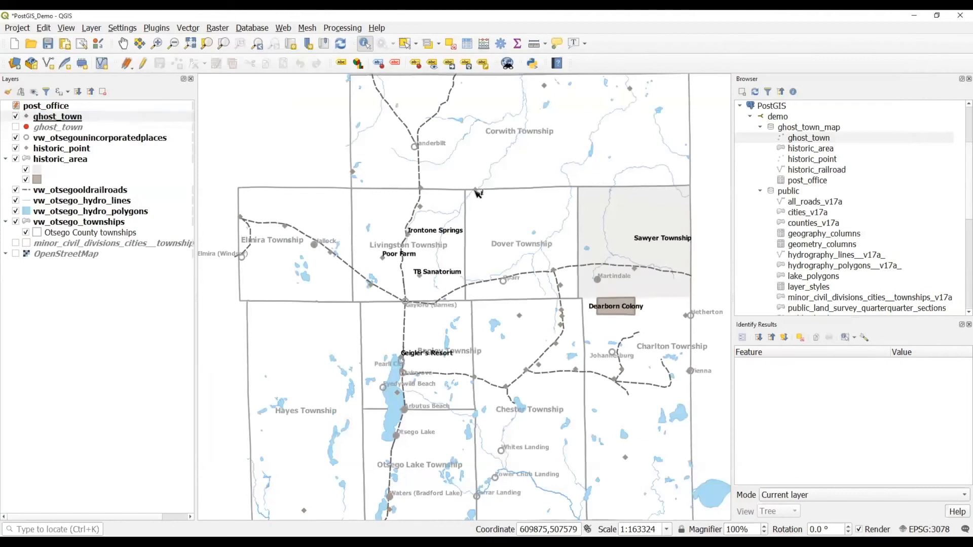
click(742, 338)
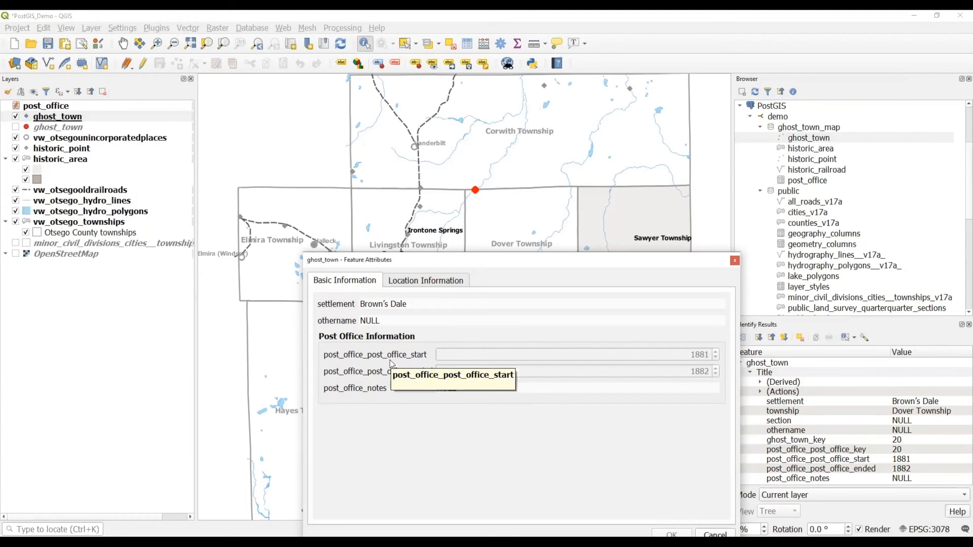
click(734, 262)
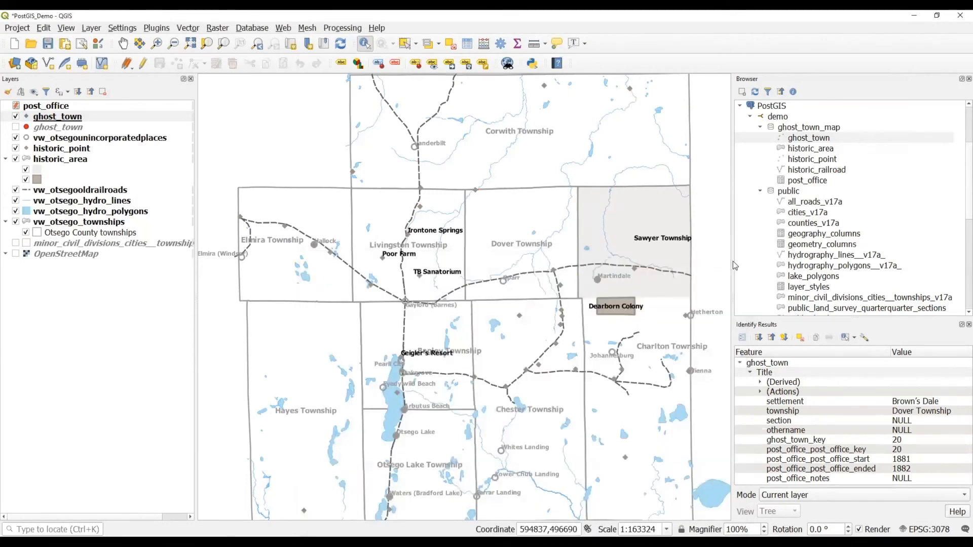
Locate the layer_styles table in the Browser, then open the Project menu to reload the project.
scroll(783, 235, down, 3)
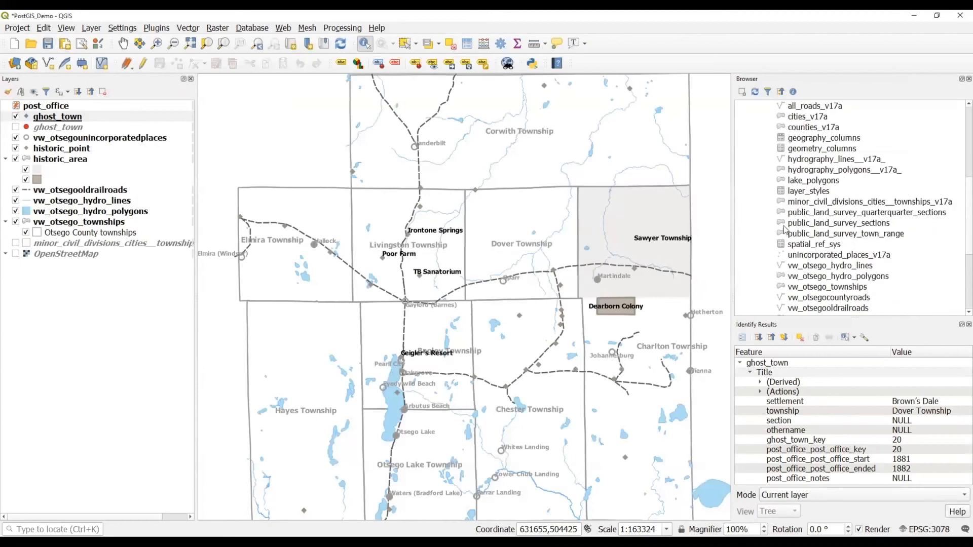
scroll(783, 219, down, 1)
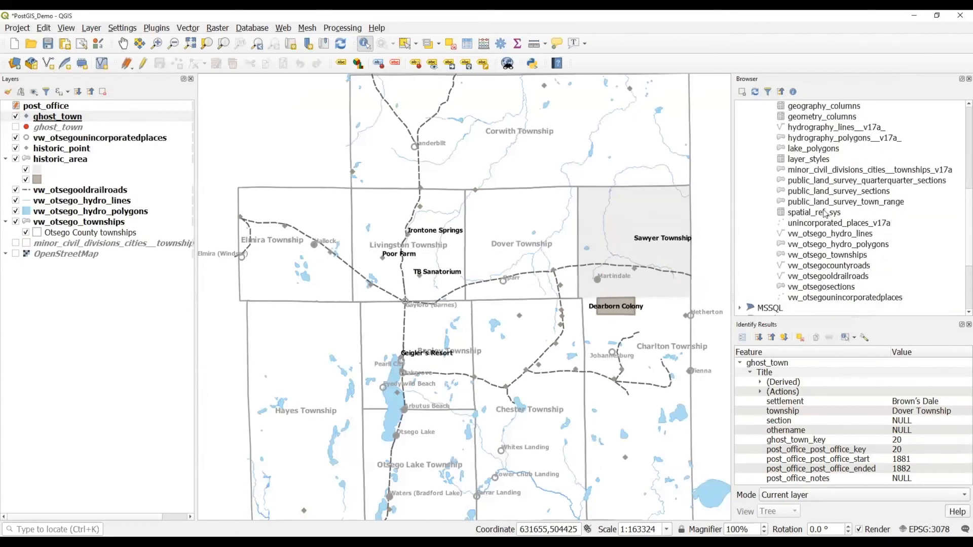
click(806, 160)
scroll(798, 208, up, 1)
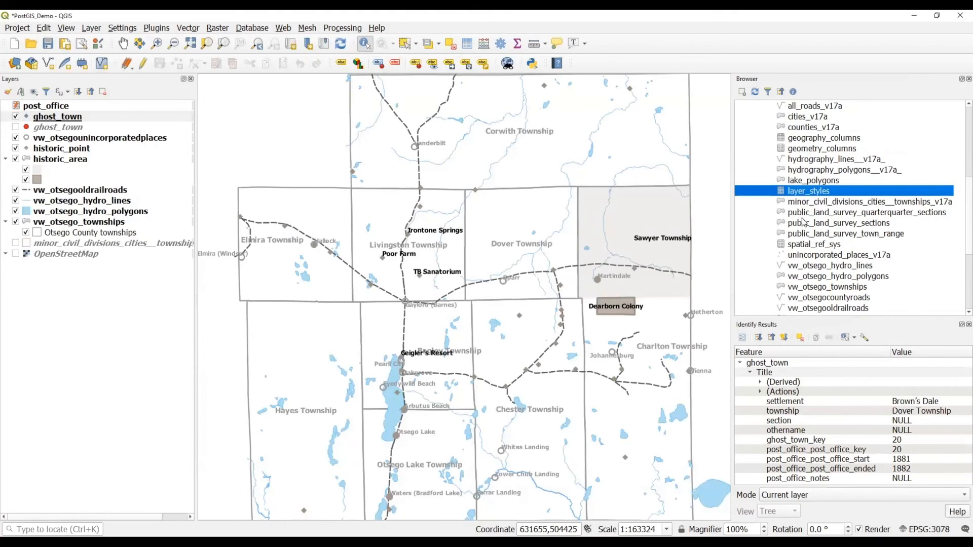
scroll(803, 220, up, 1)
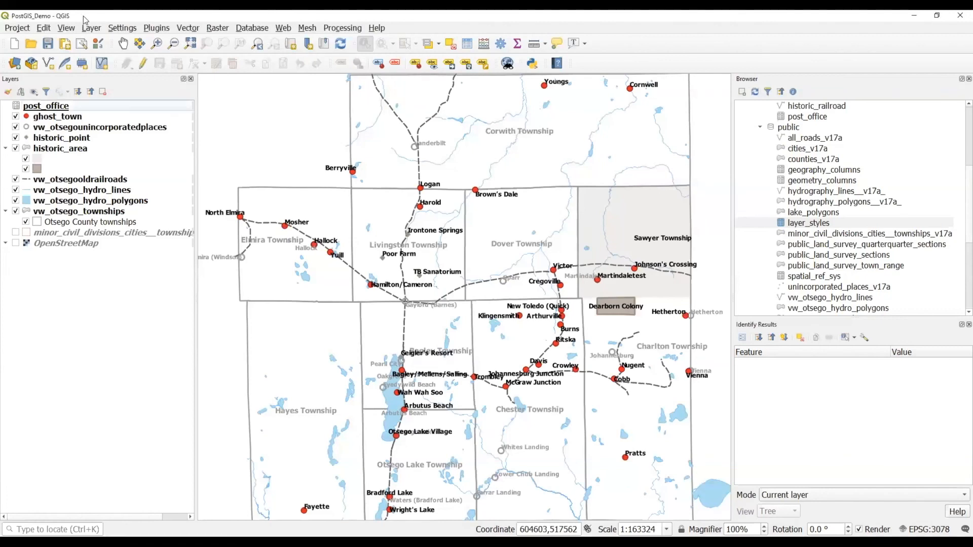
click(20, 29)
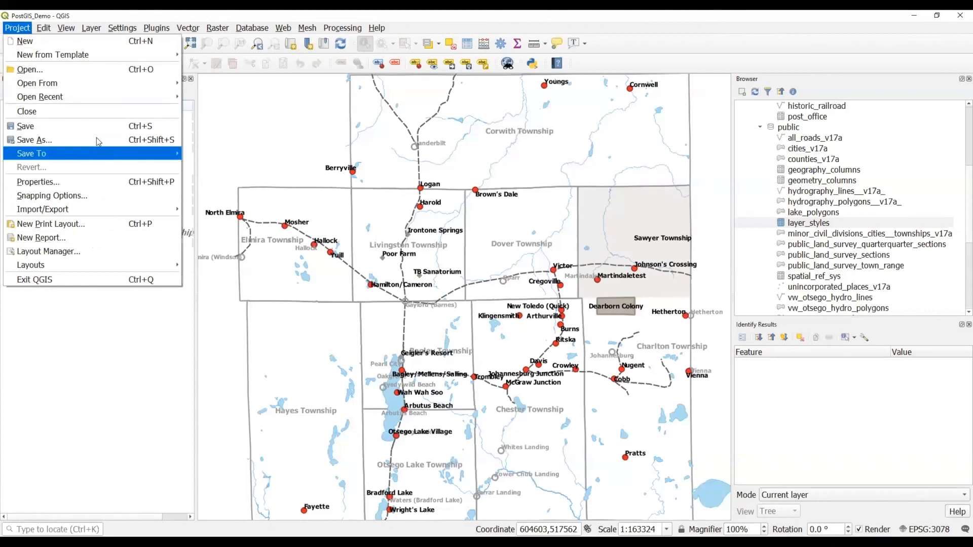
Save the project to the demo PostgreSQL connection's ghost_town_map schema as 'GhostTownMap'.
mouse_move(98, 153)
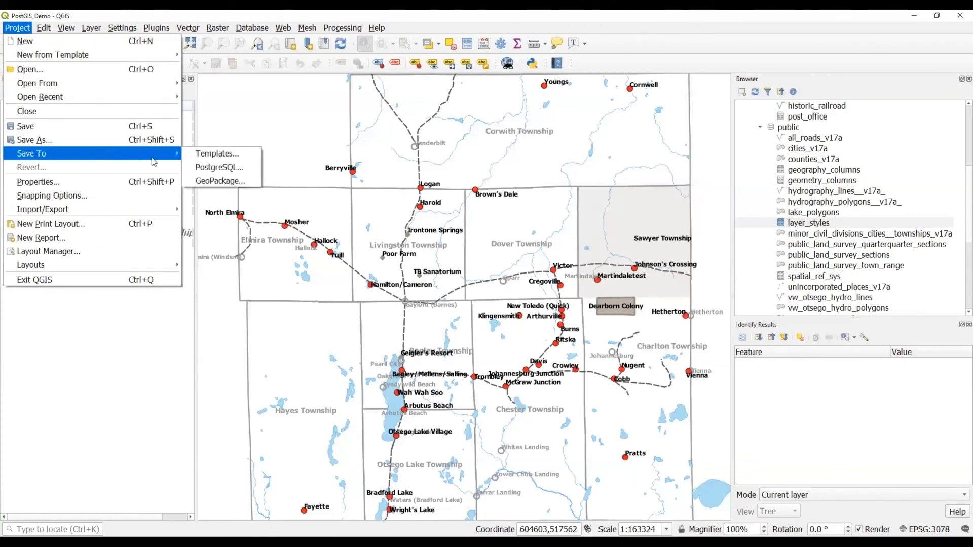
click(201, 167)
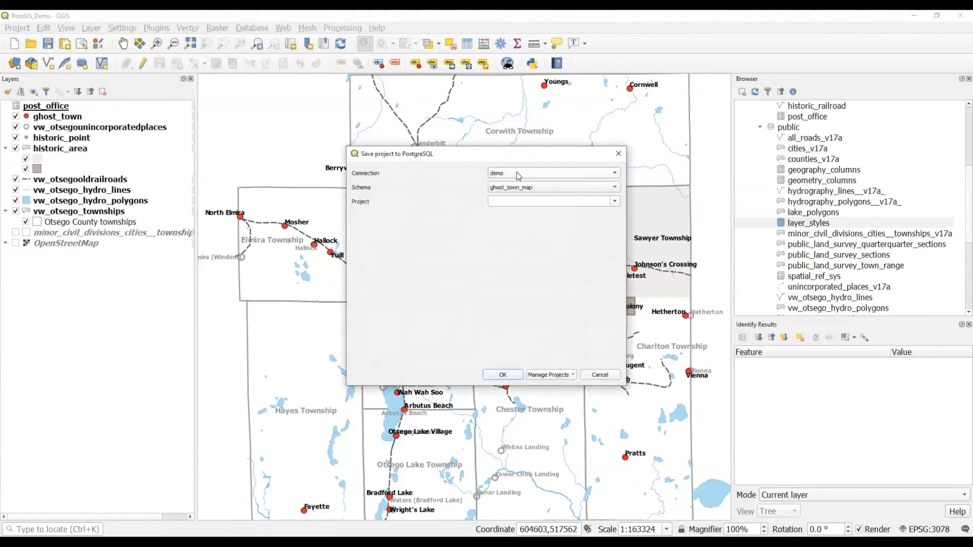
click(615, 203)
click(516, 200)
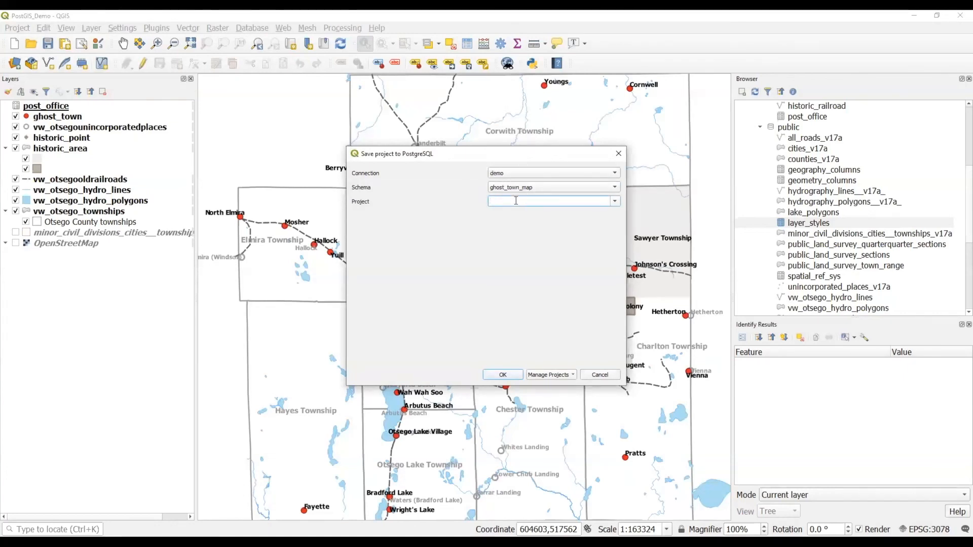
text(GhostTownMap)
click(513, 376)
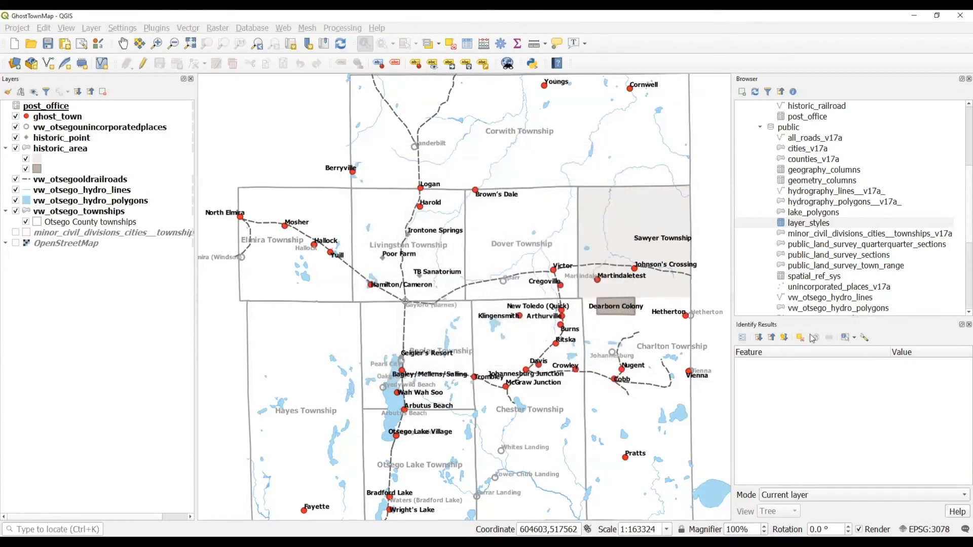
Refresh the Browser's database listing to show GhostTownMap, then save the project to PostGIS again.
scroll(815, 193, up, 1)
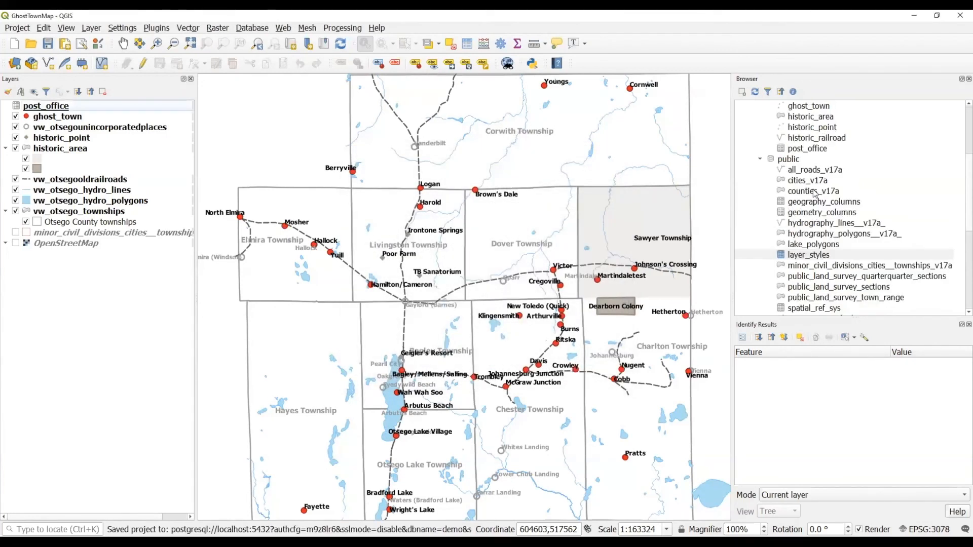
scroll(815, 193, up, 1)
click(755, 92)
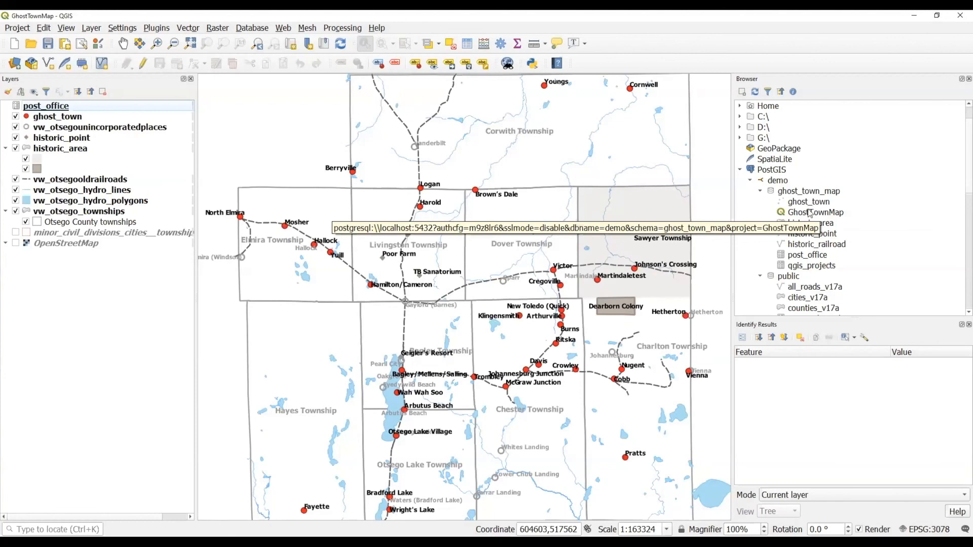
click(47, 44)
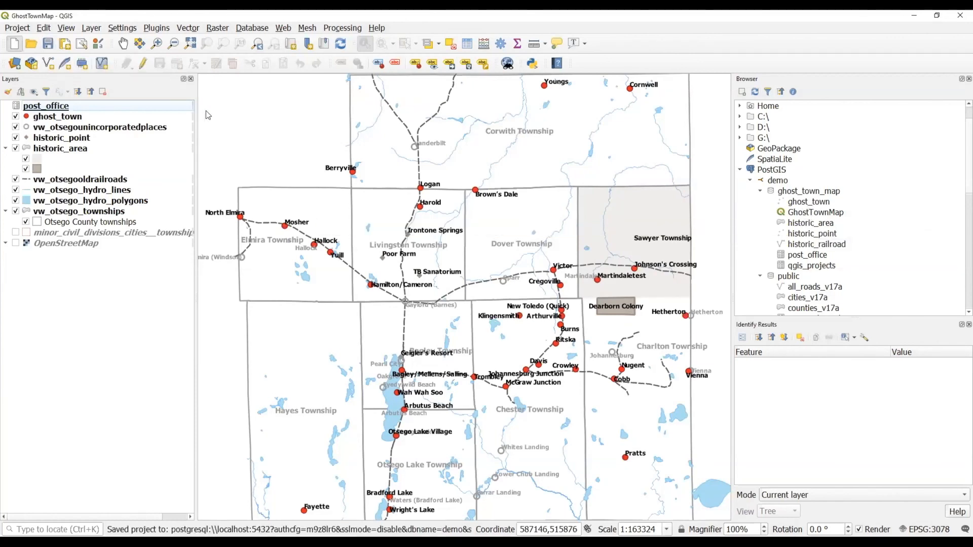
Start a blank project and reopen GhostTownMap by dragging it from the PostGIS Browser tree onto the canvas.
key(ctrl+n)
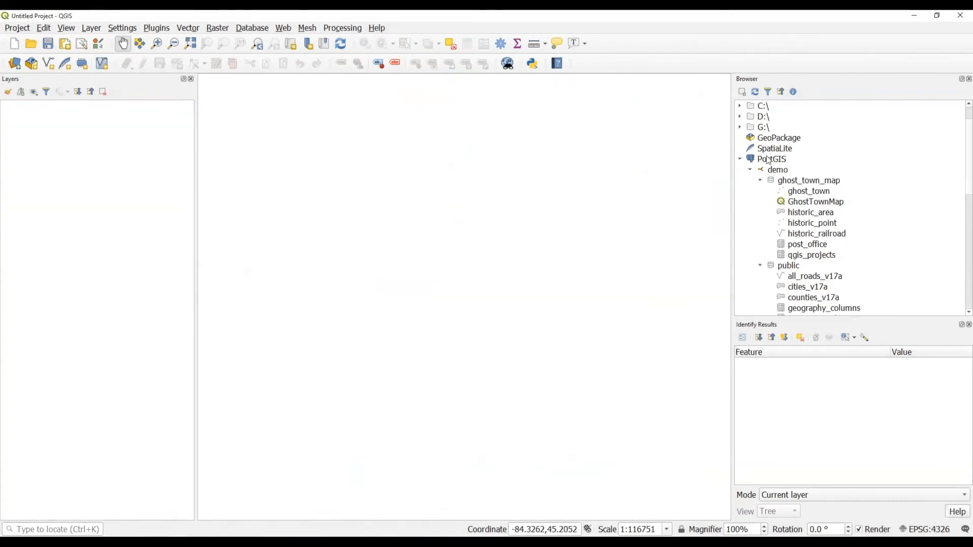
drag(817, 209, 559, 220)
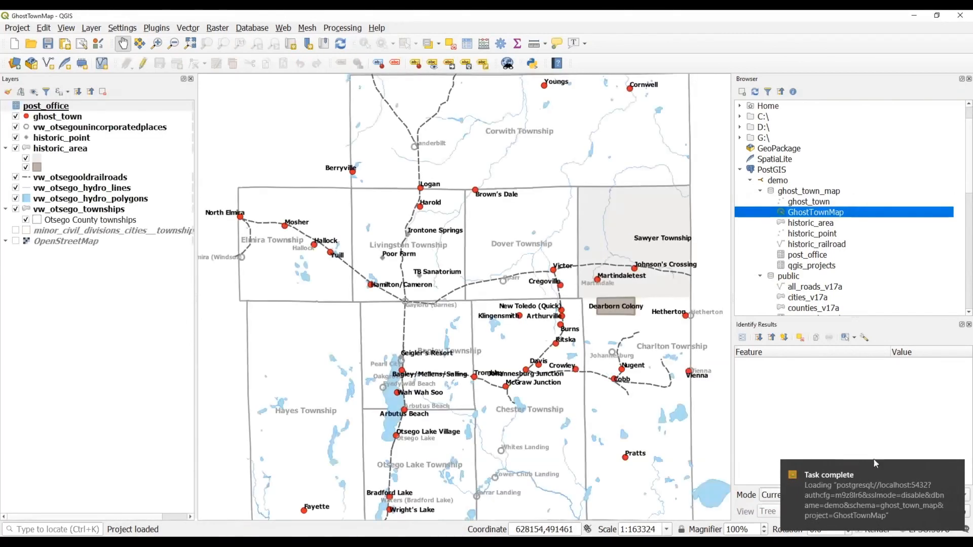
click(953, 473)
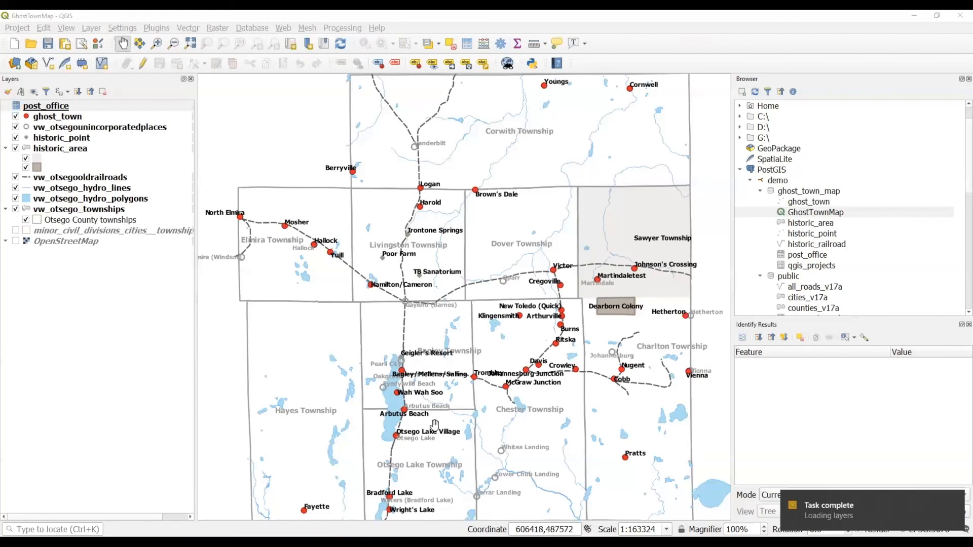
click(147, 18)
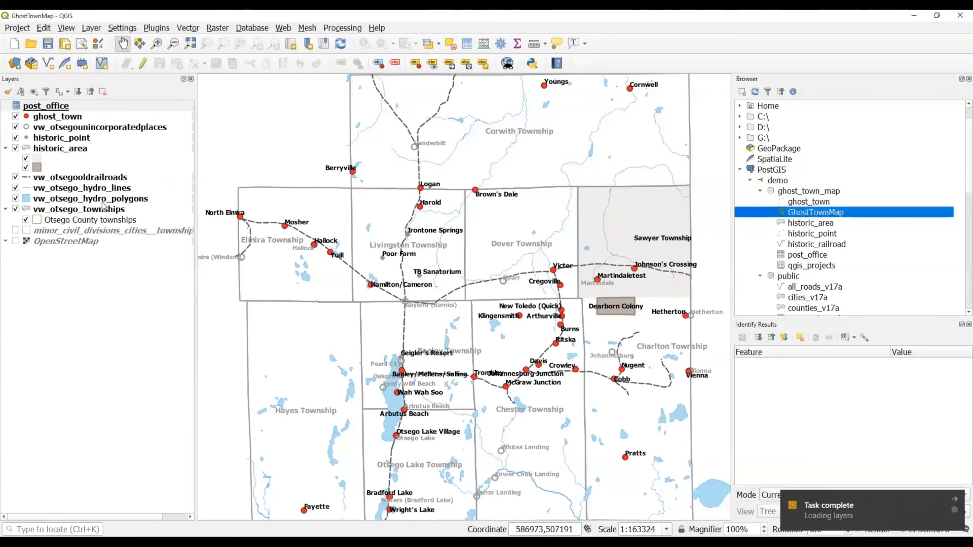
click(61, 142)
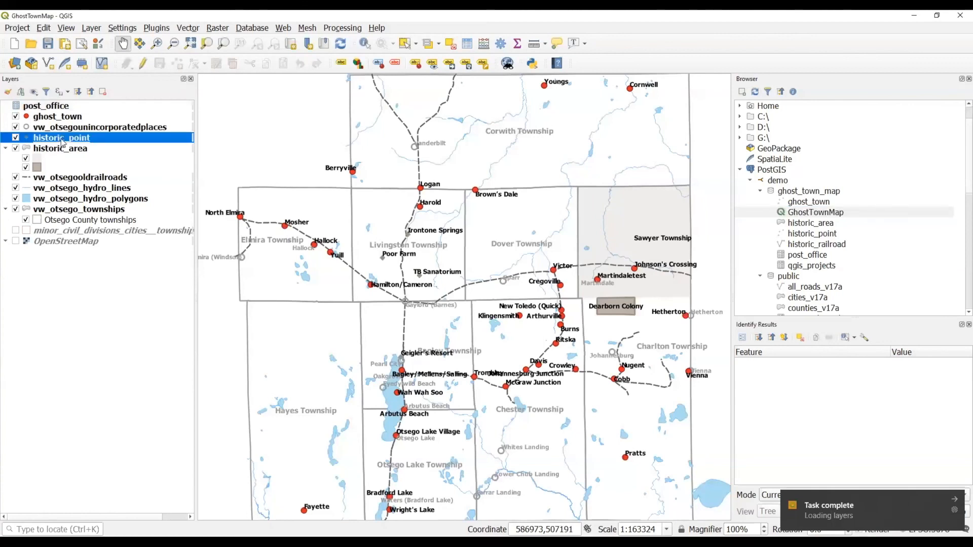
Change the historic_point marker colour to a yellow-green and save the project back to PostGIS.
right_click(60, 139)
click(98, 361)
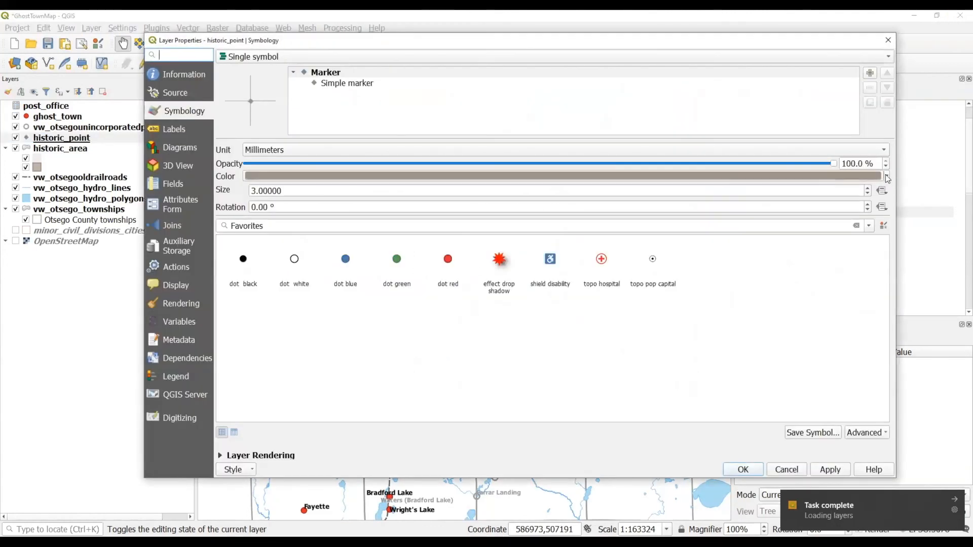
click(886, 176)
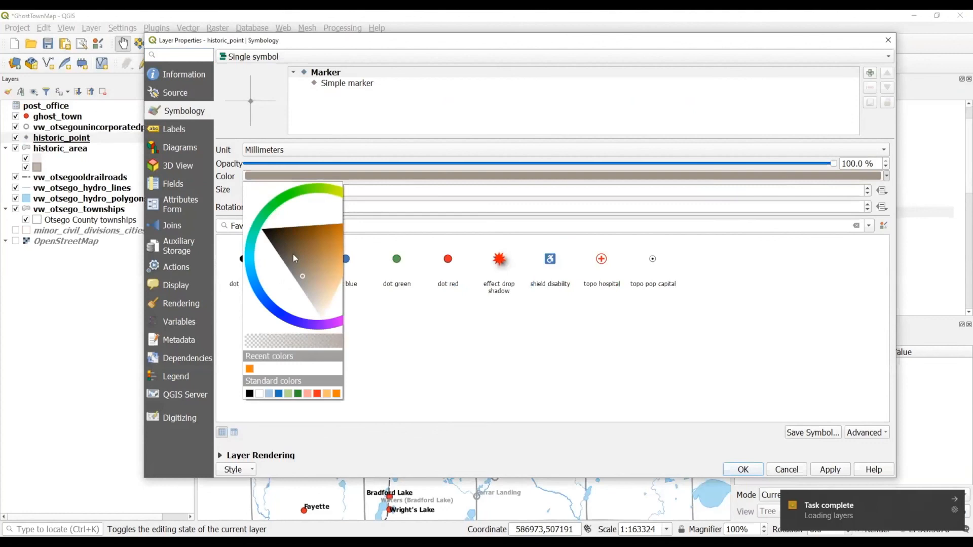
click(310, 189)
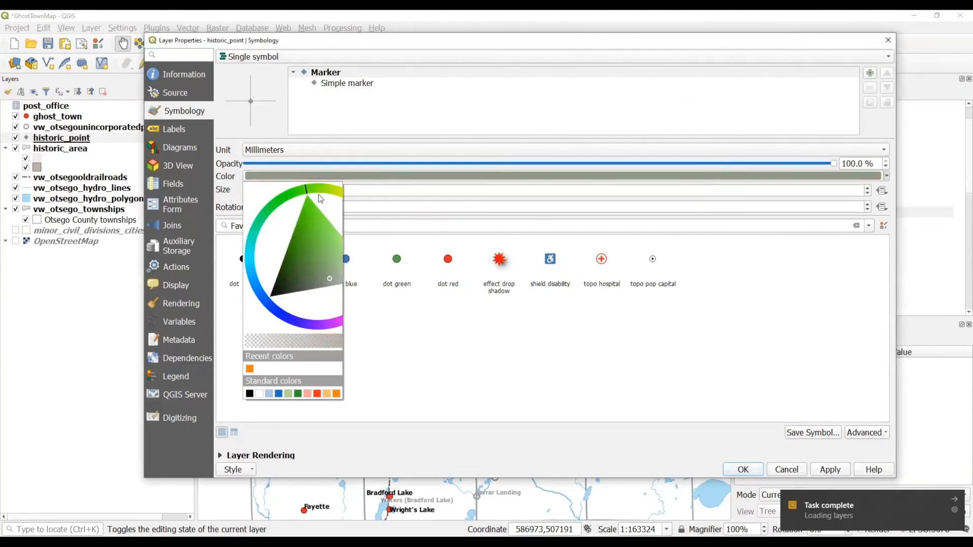
click(318, 195)
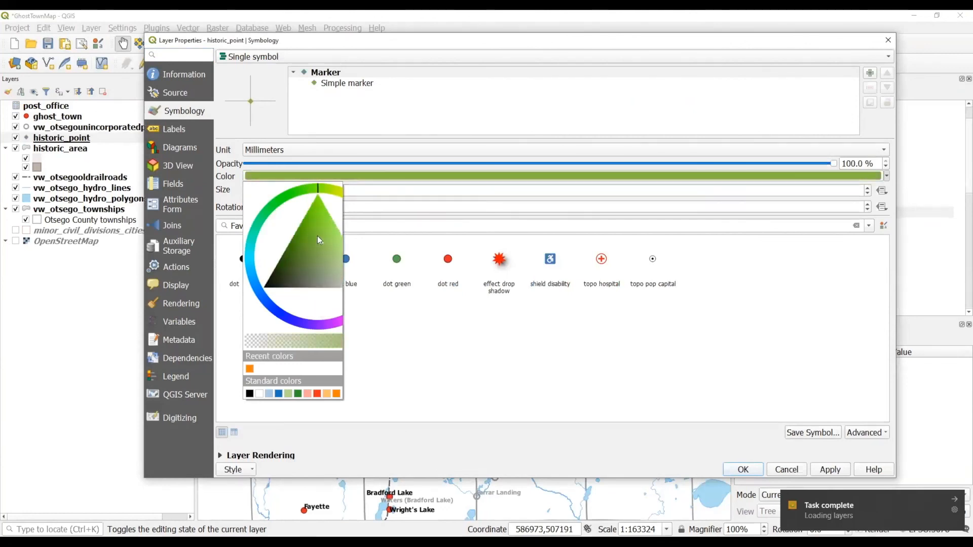
click(424, 350)
click(753, 469)
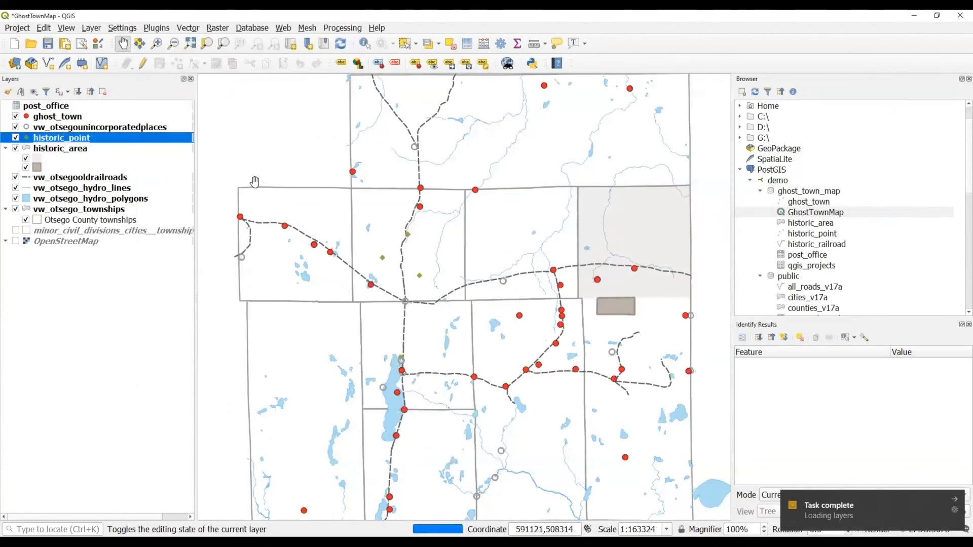
click(48, 45)
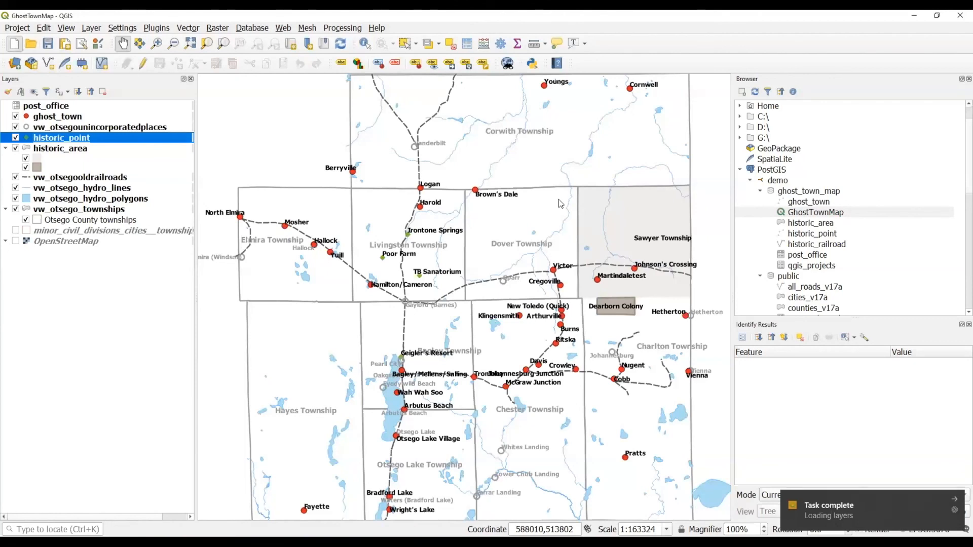
Start a blank project and drag GhostTownMap from the ghost_town_map schema onto the canvas to reload it.
key(ctrl+n)
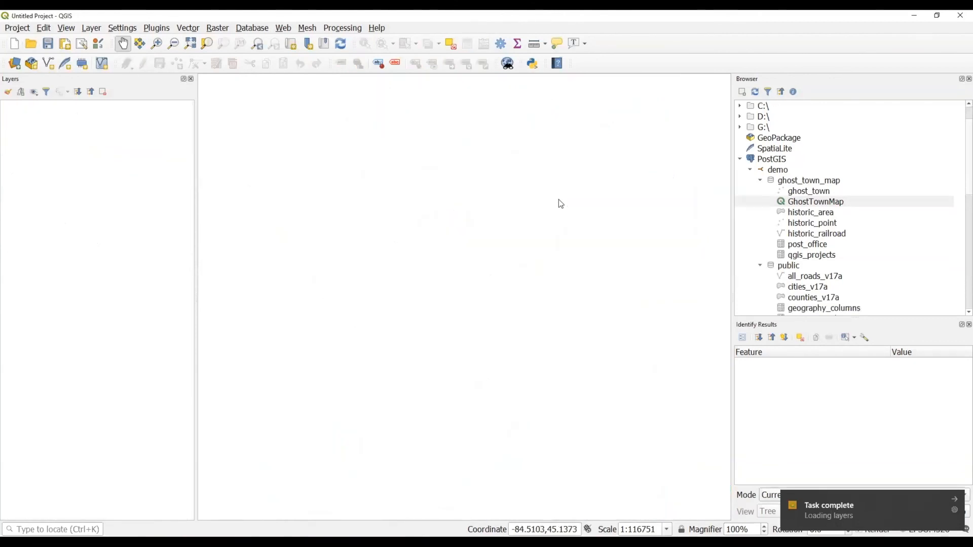
drag(806, 201, 585, 234)
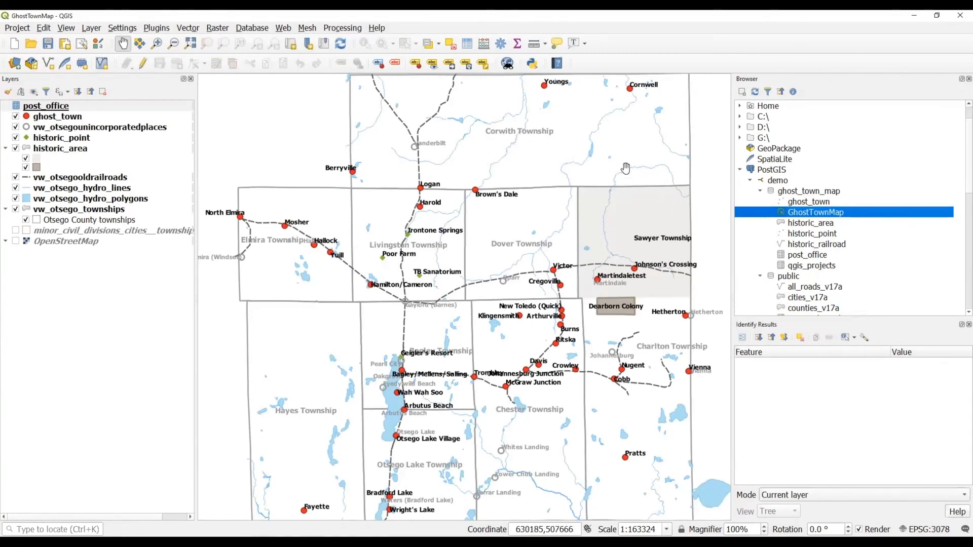
In the Save to PostgreSQL dialog, remove the GhostTownMap project from the ghost_town_map schema.
click(18, 29)
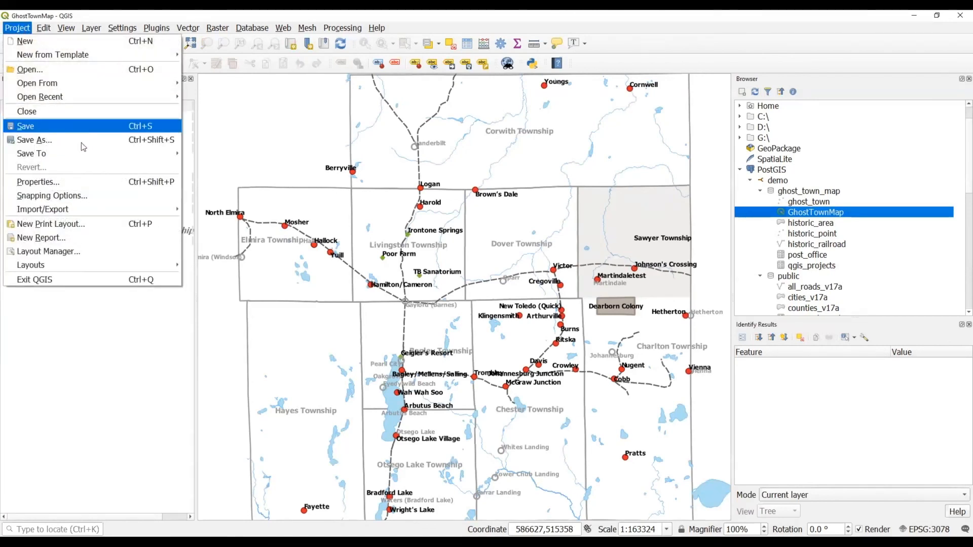
mouse_move(86, 156)
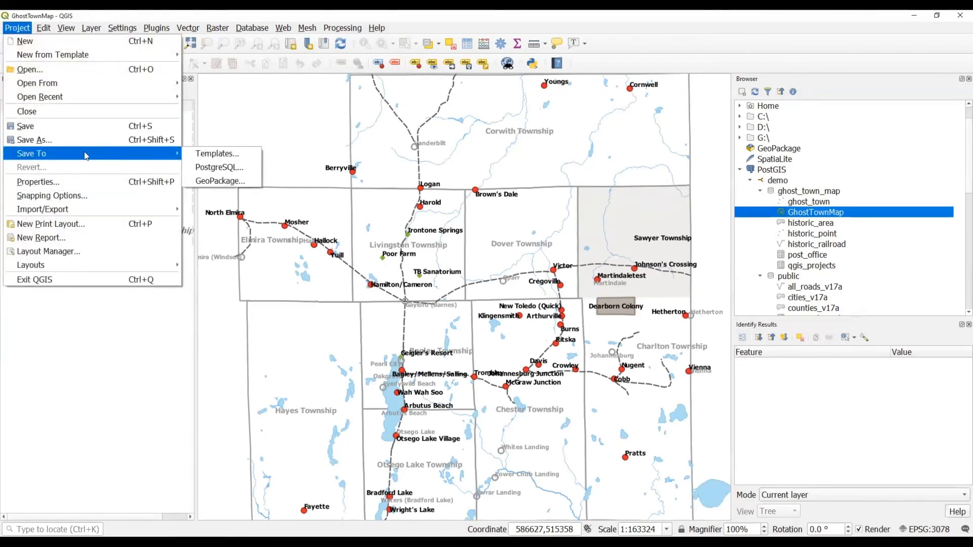
click(205, 166)
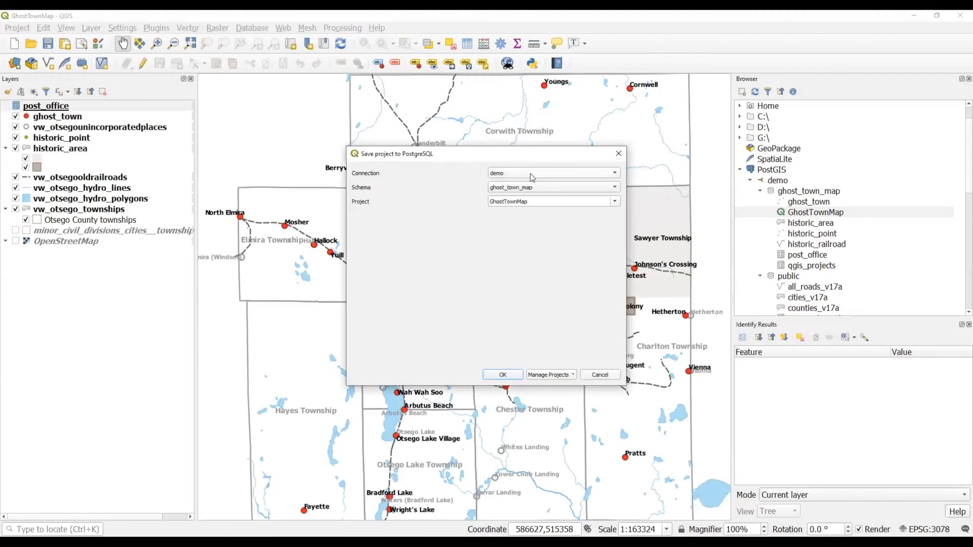
click(615, 203)
click(538, 281)
click(568, 376)
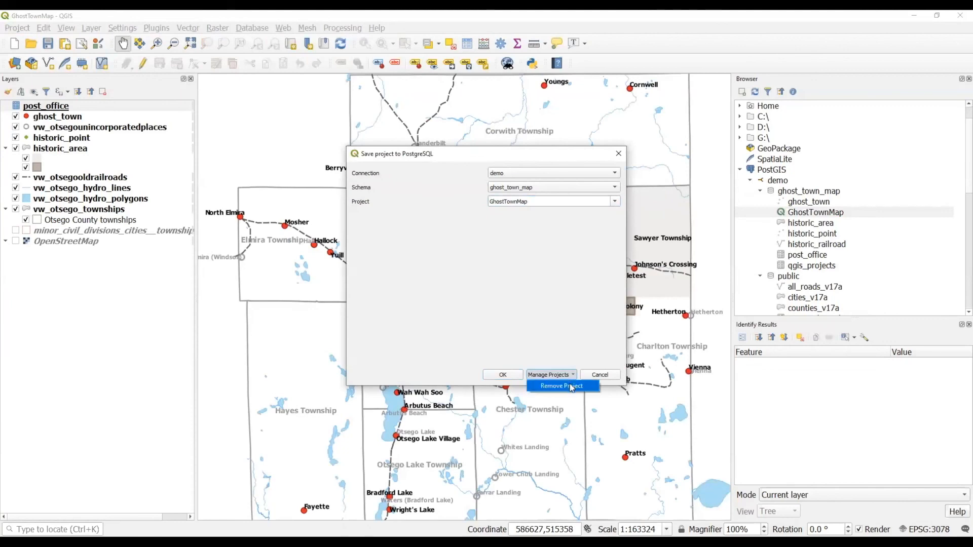
click(570, 386)
click(516, 284)
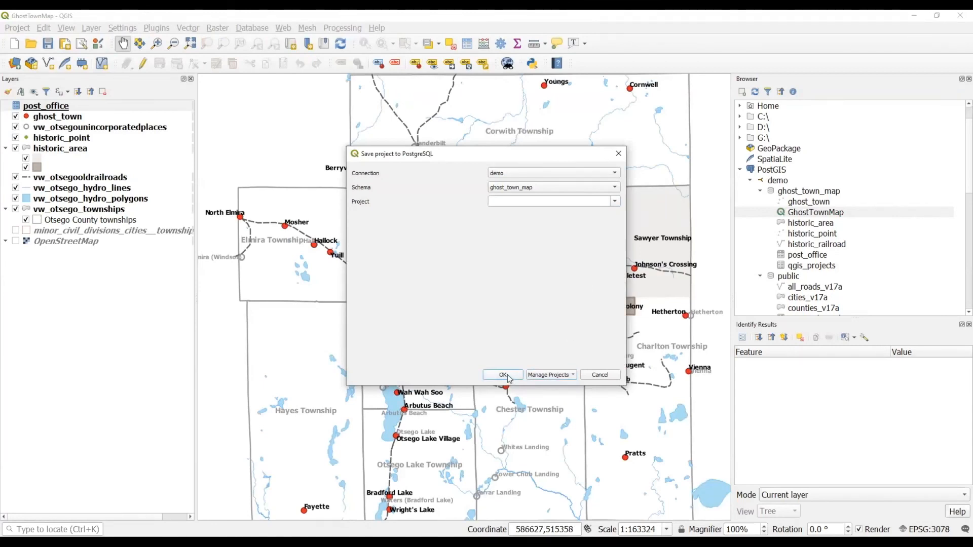
Cancel the save dialog and refresh the Browser so the schema no longer lists GhostTownMap.
click(552, 374)
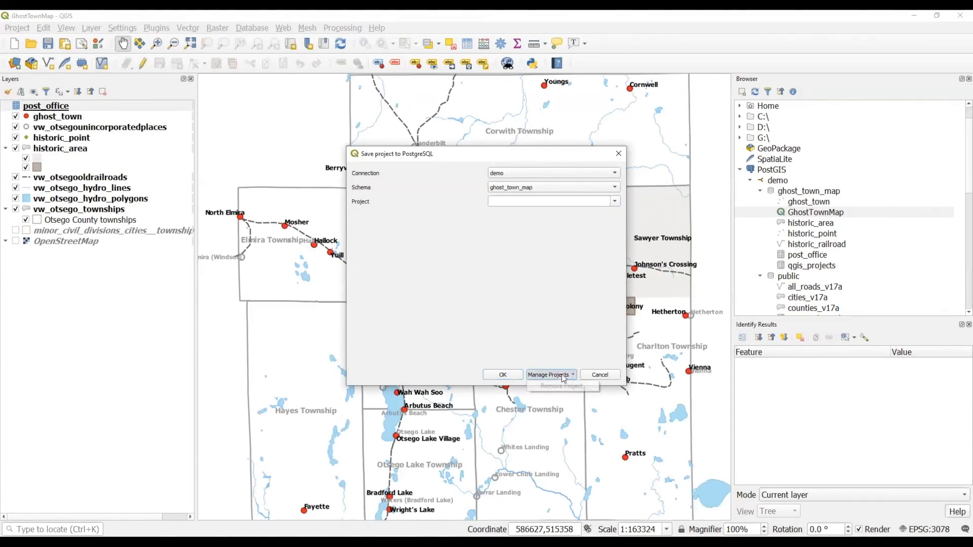
click(551, 334)
click(501, 375)
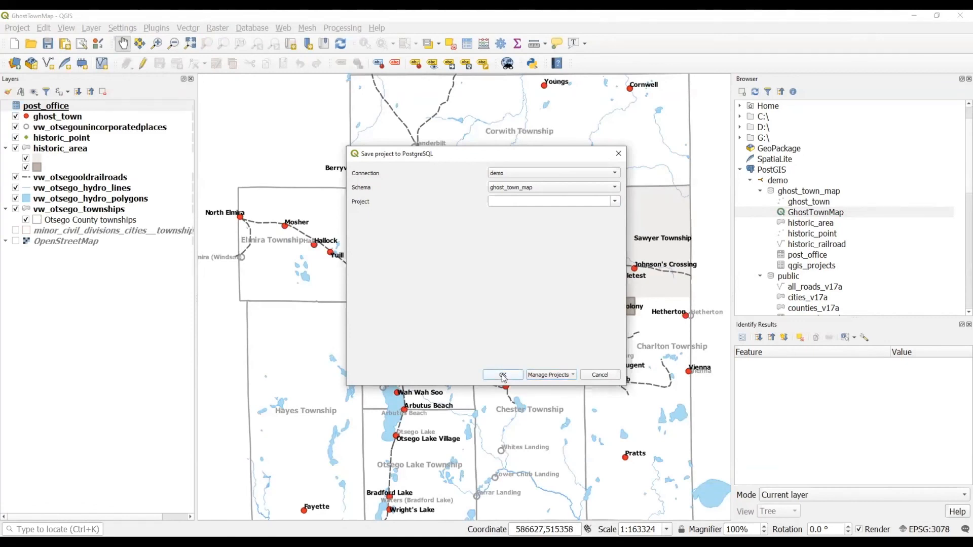
click(601, 375)
click(756, 92)
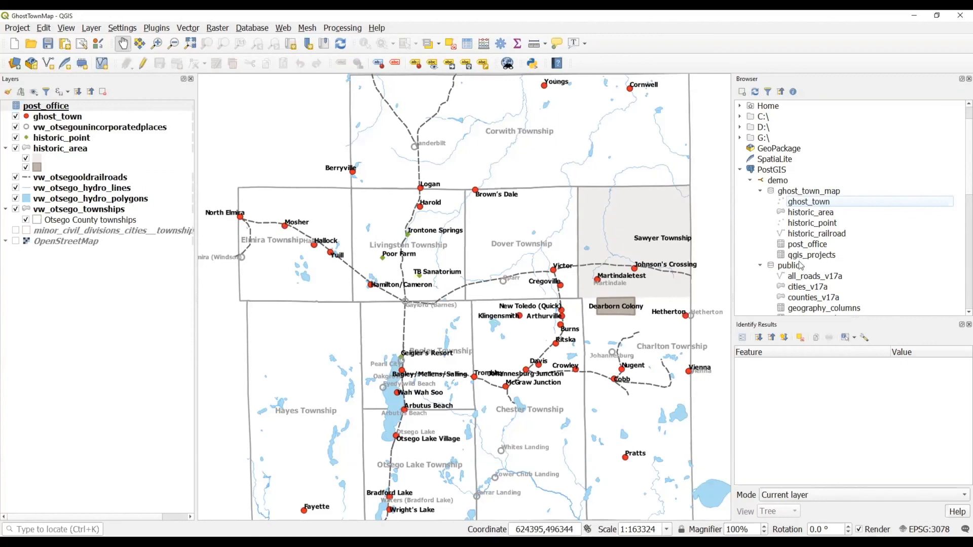
Add the qgis_projects table as a layer and check its attribute table shows zero rows.
drag(805, 259, 321, 185)
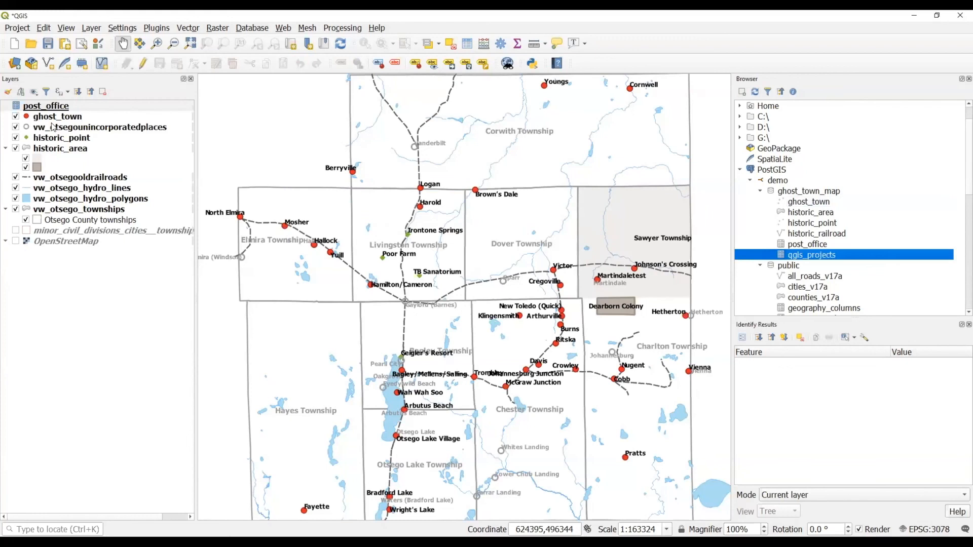
right_click(49, 106)
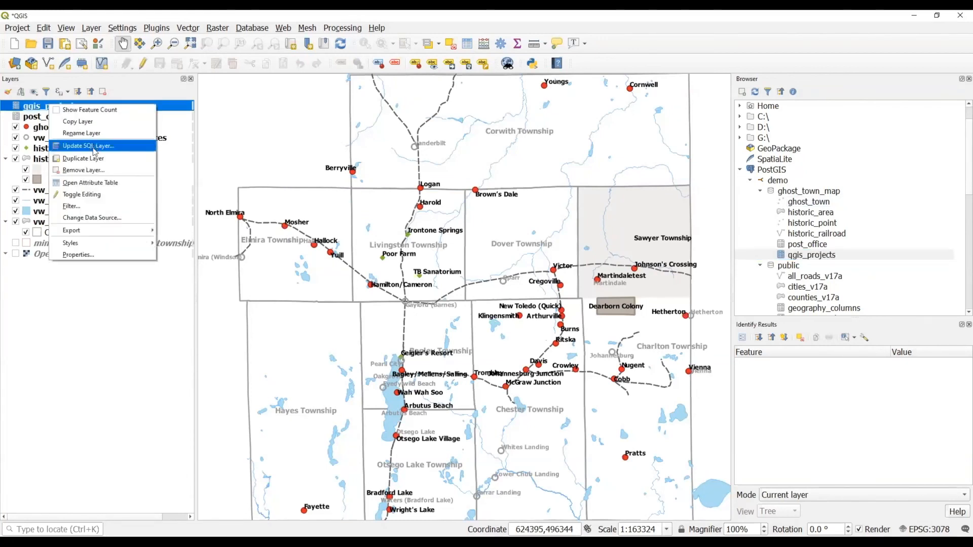
click(96, 183)
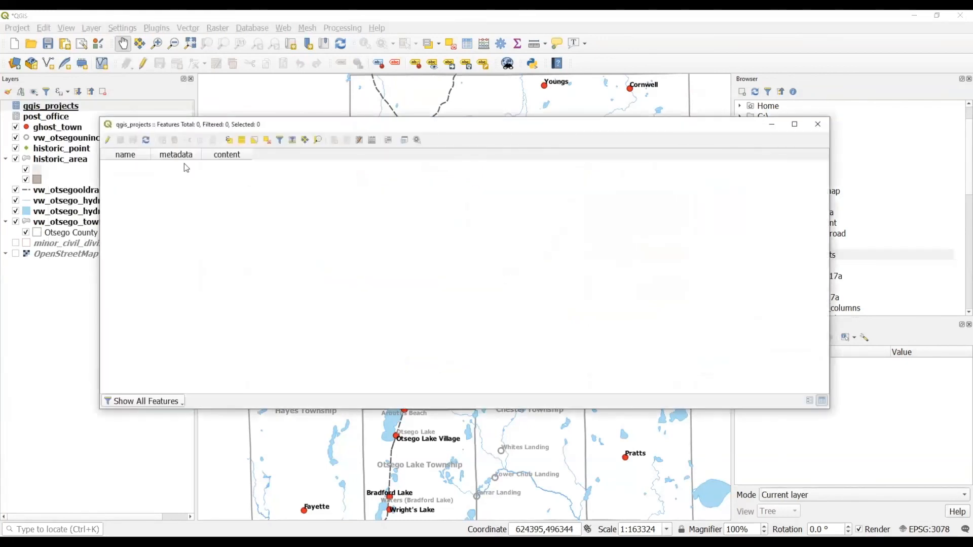
click(822, 127)
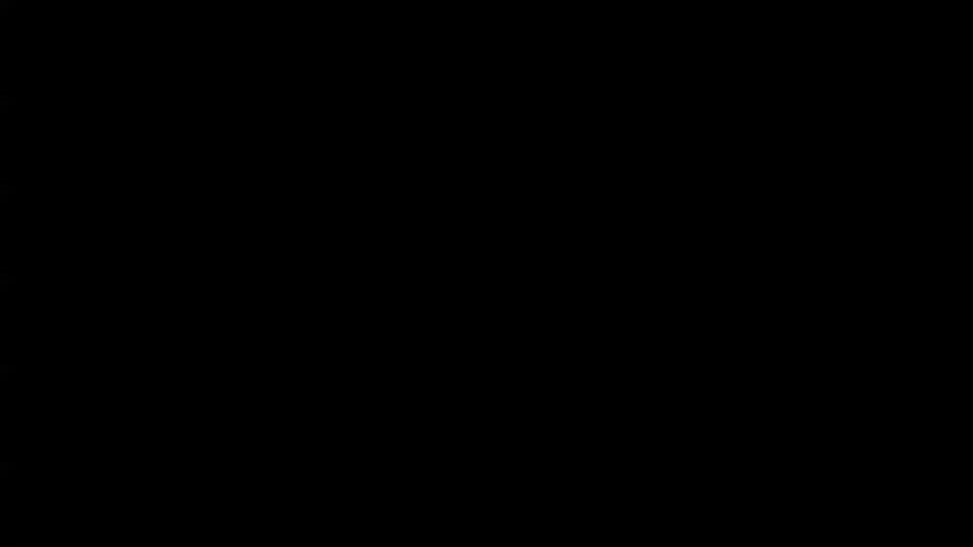